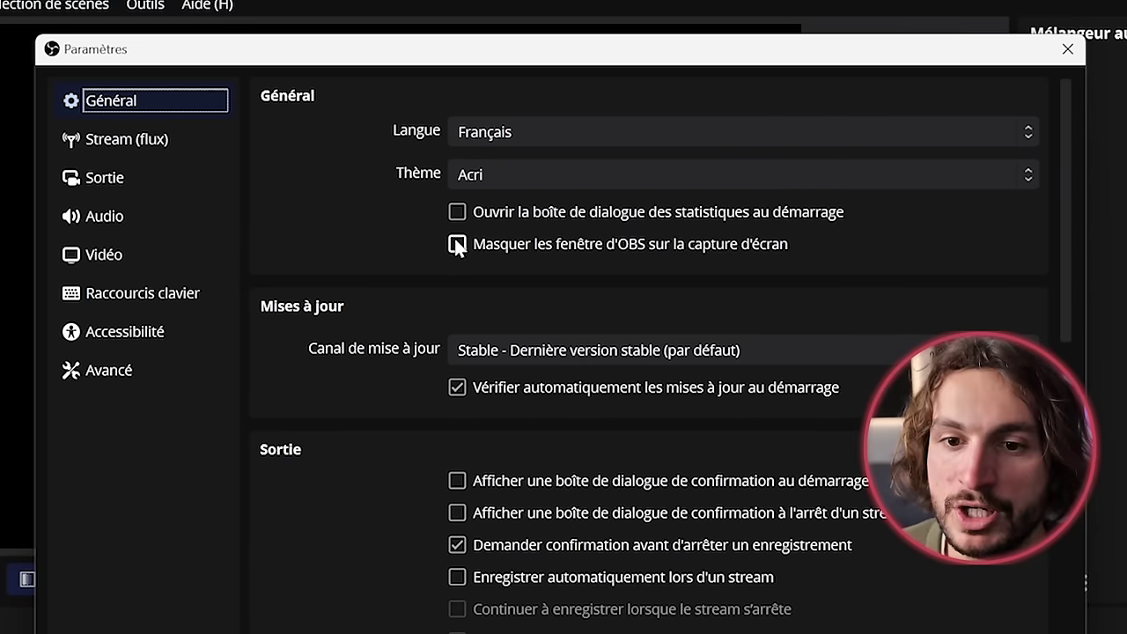
Switch the output settings (Sortie) to the Avancé output mode
mouse_move(456, 244)
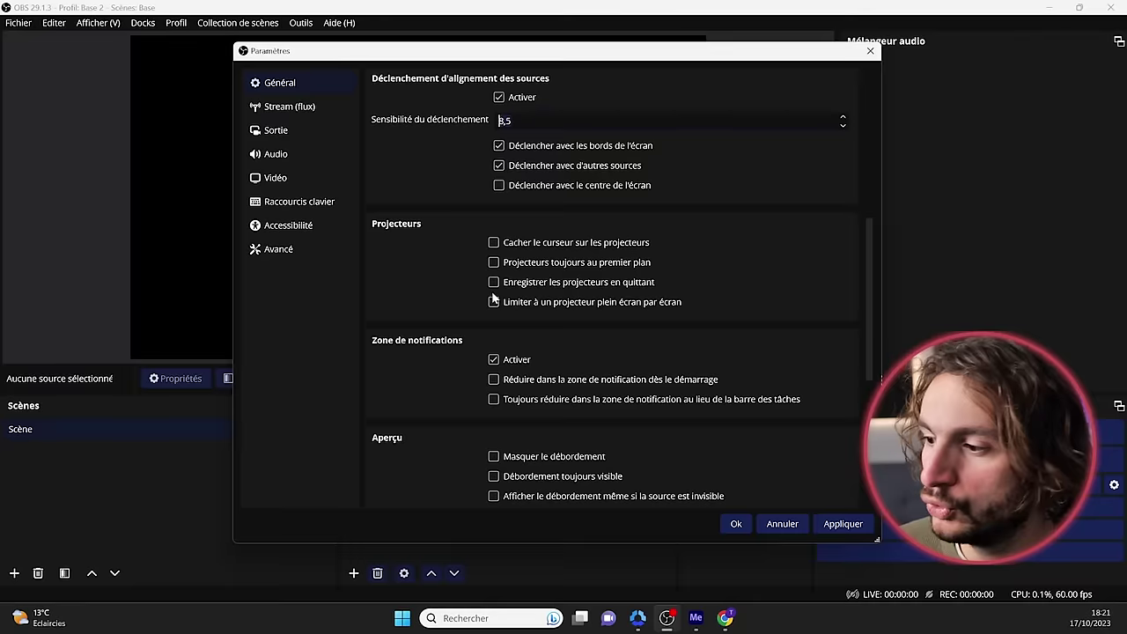
scroll(475, 312, "down", 5)
scroll(478, 318, "up", 10)
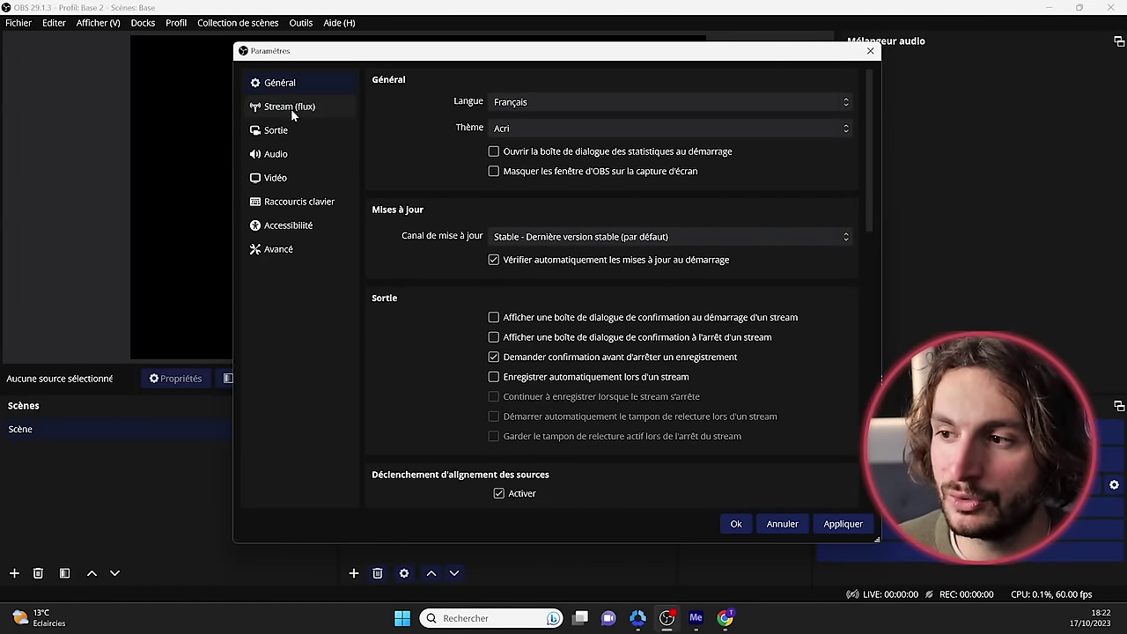
left_click(273, 132)
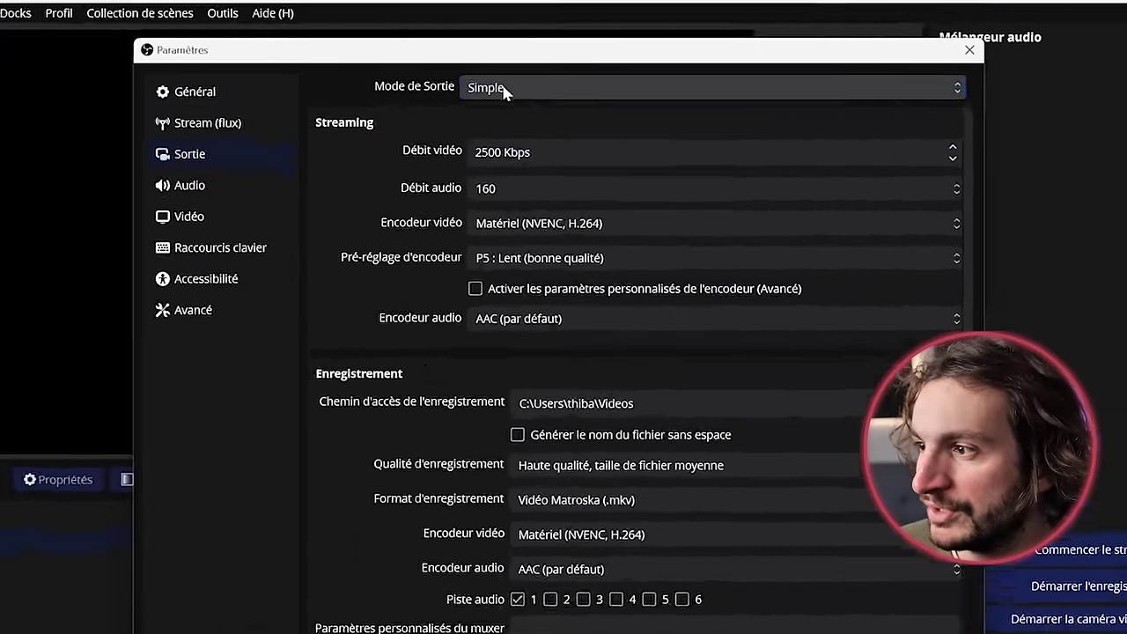
left_click(519, 80)
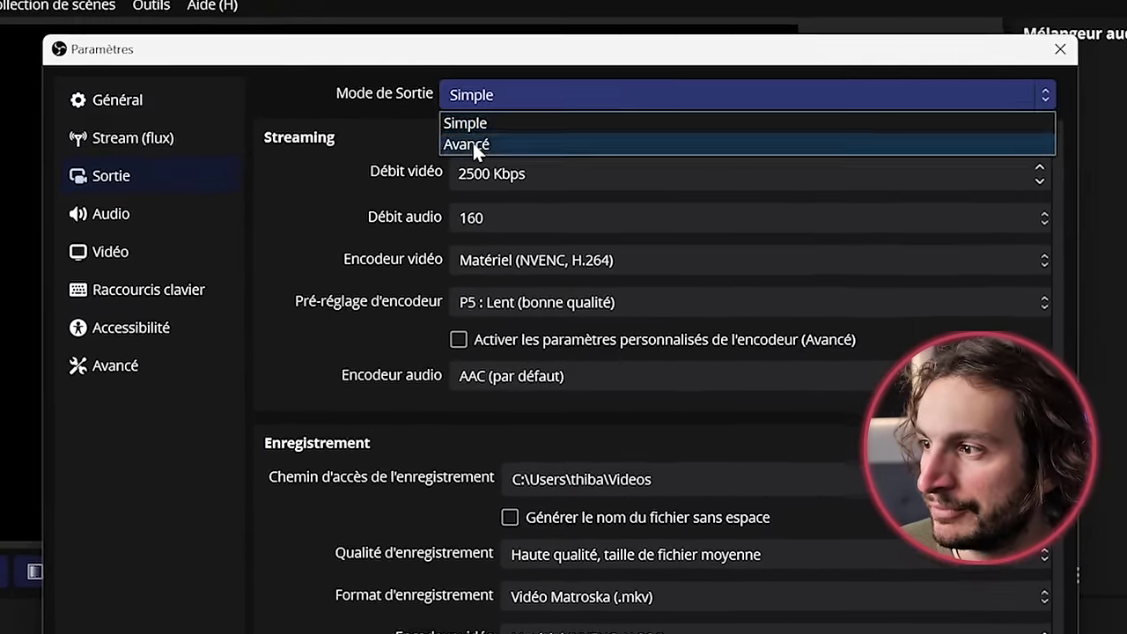
left_click(504, 111)
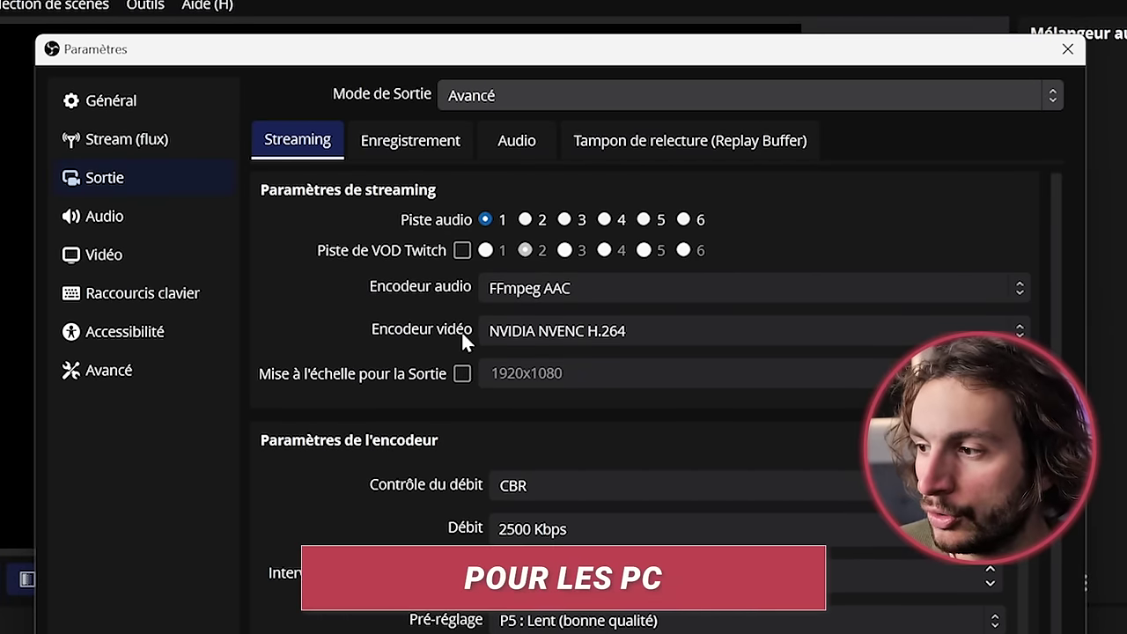
Keep NVIDIA NVENC H.264 and CBR for streaming and set the streaming bitrate to 6000 Kbps
left_click(527, 333)
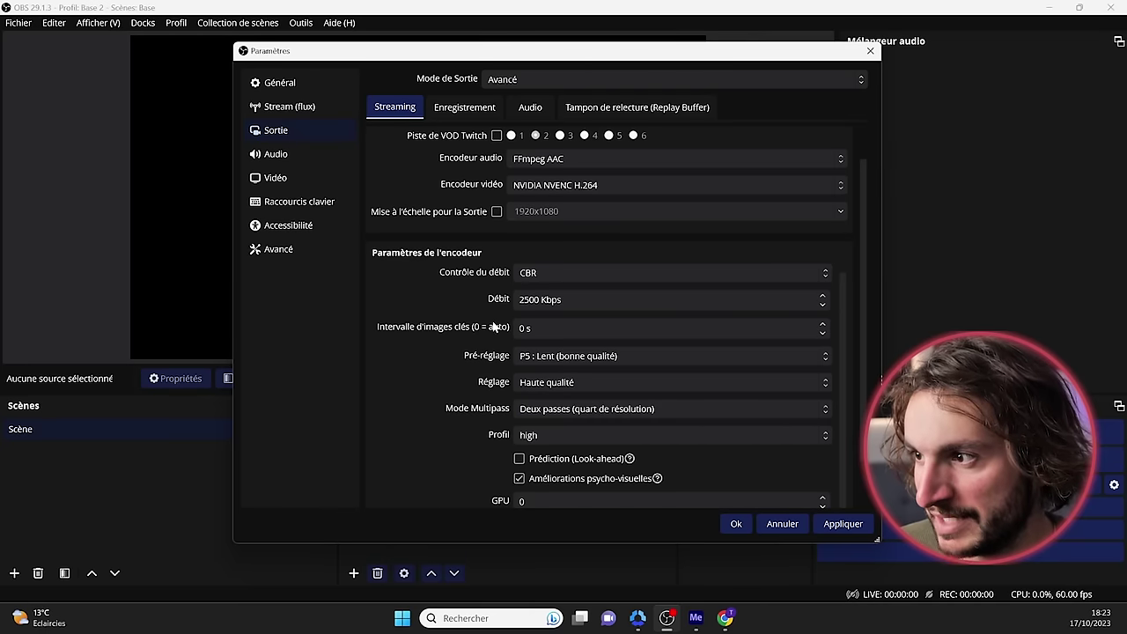
left_click(614, 271)
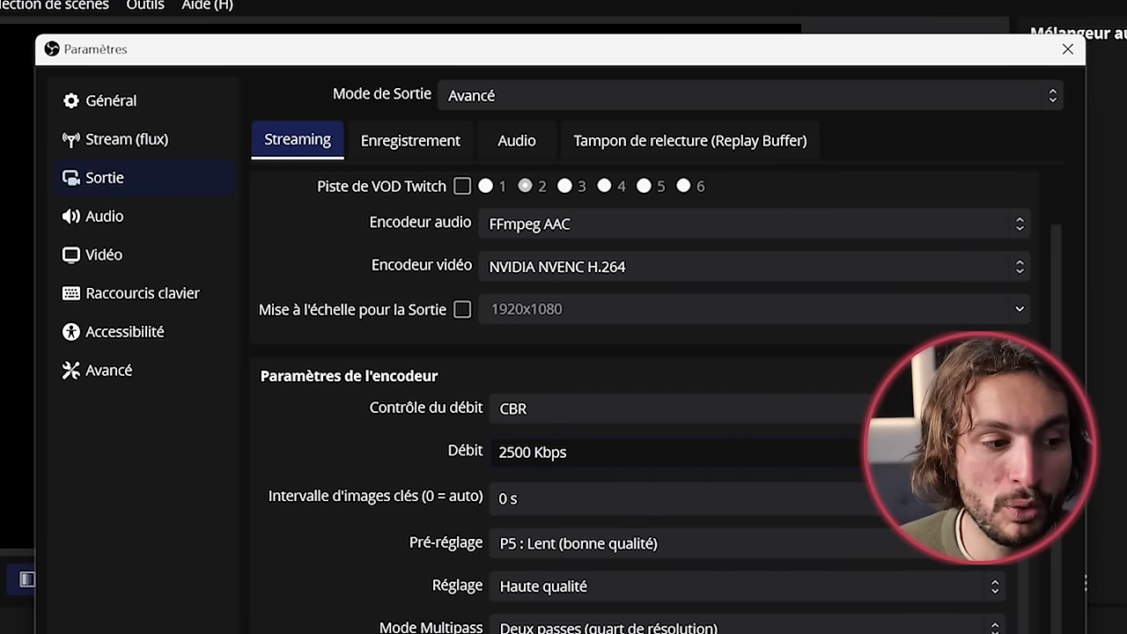
left_click(499, 452)
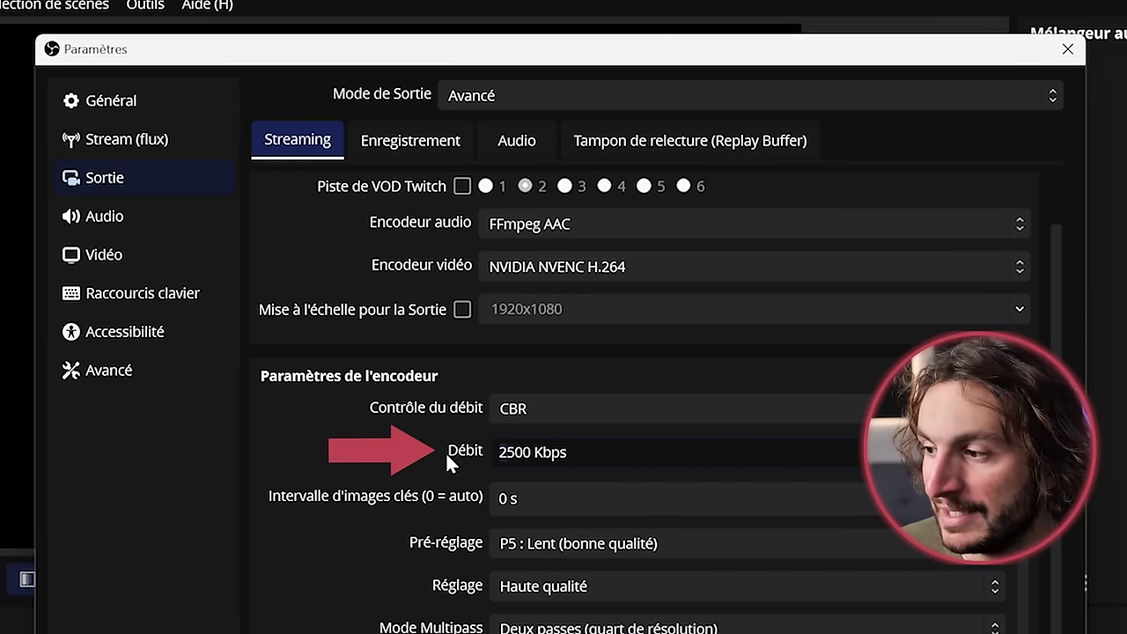
key("ctrl+a")
type("6000")
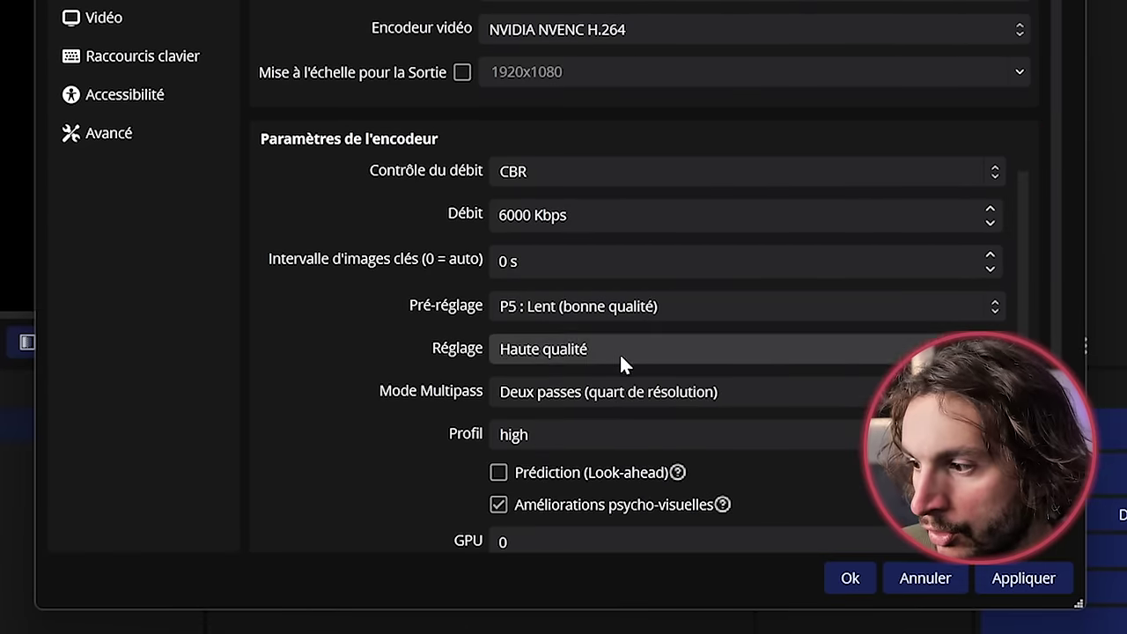
Set the streaming encoder's multipass mode to Passe unique and apply the settings
left_click(559, 628)
left_click(564, 419)
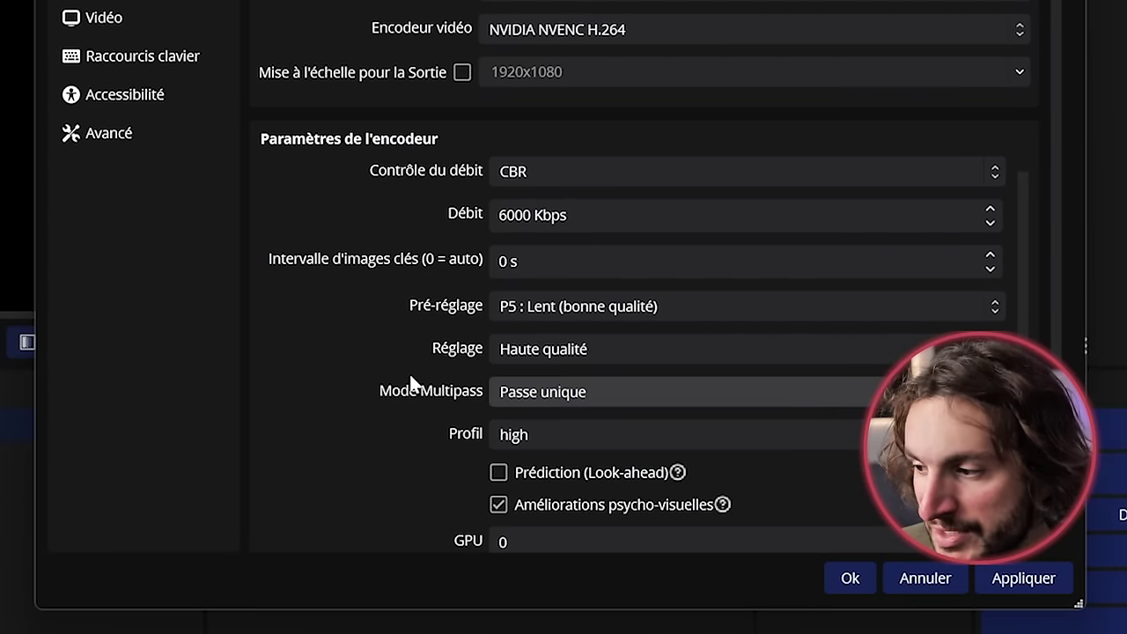
scroll(410, 382, "down", 1)
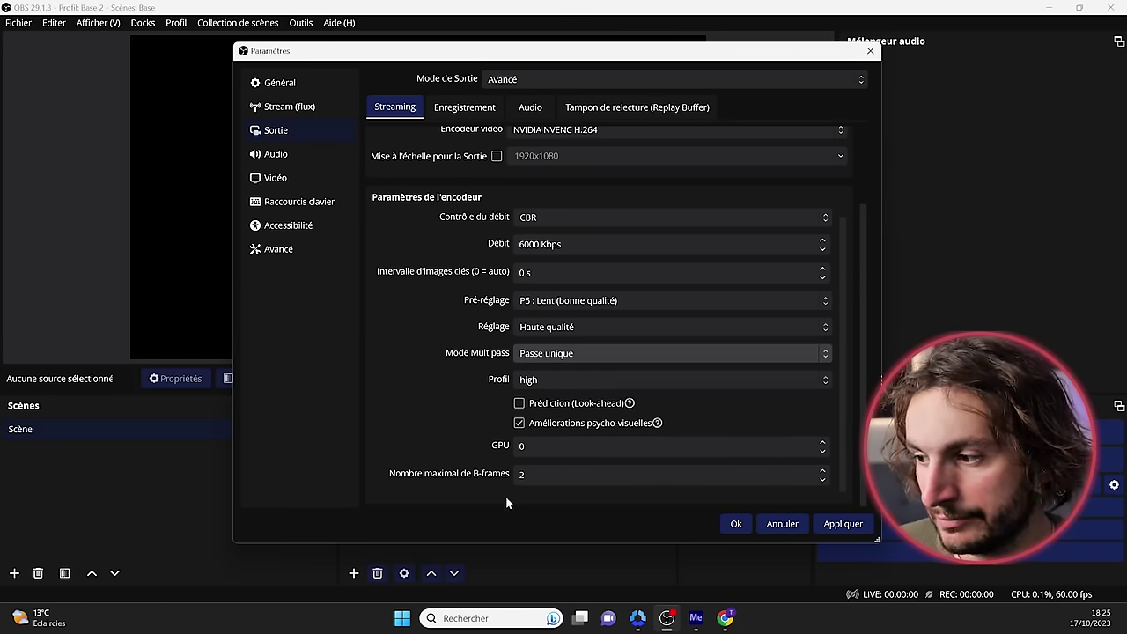
left_click(832, 528)
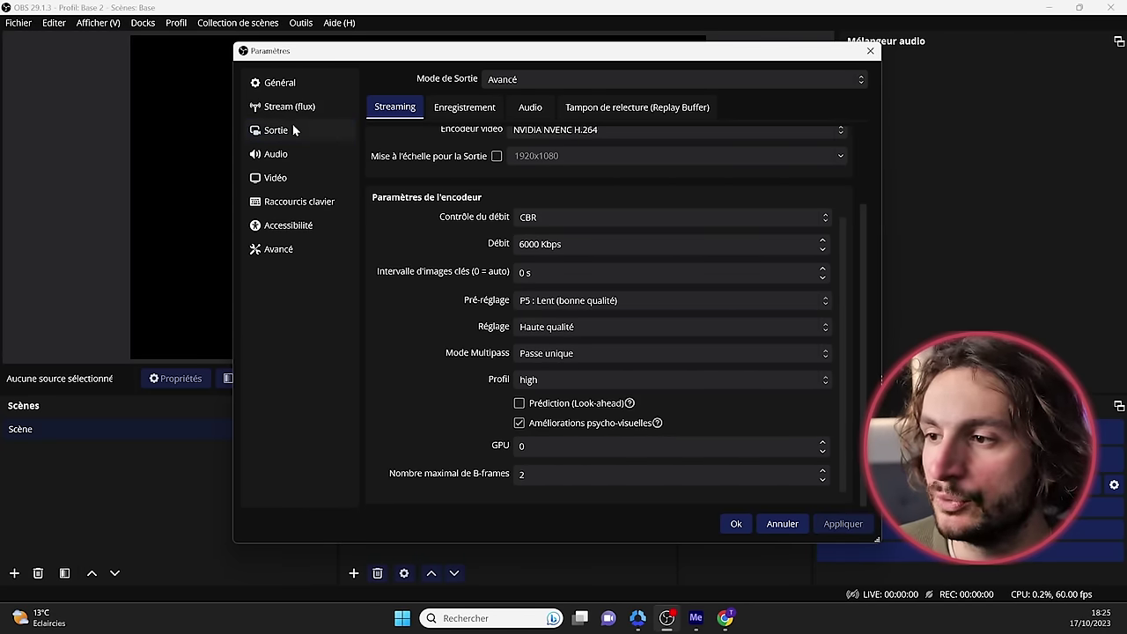
Open the recording output settings and browse for the folder where recordings are saved
left_click(282, 86)
left_click(276, 131)
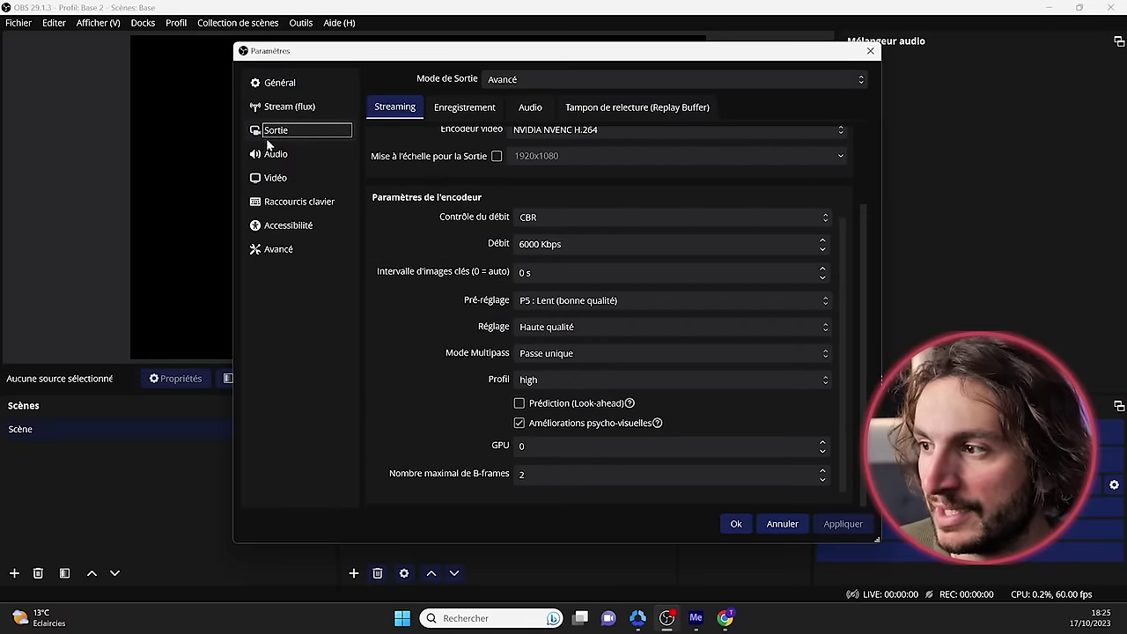
scroll(442, 380, "up", 5)
left_click(458, 108)
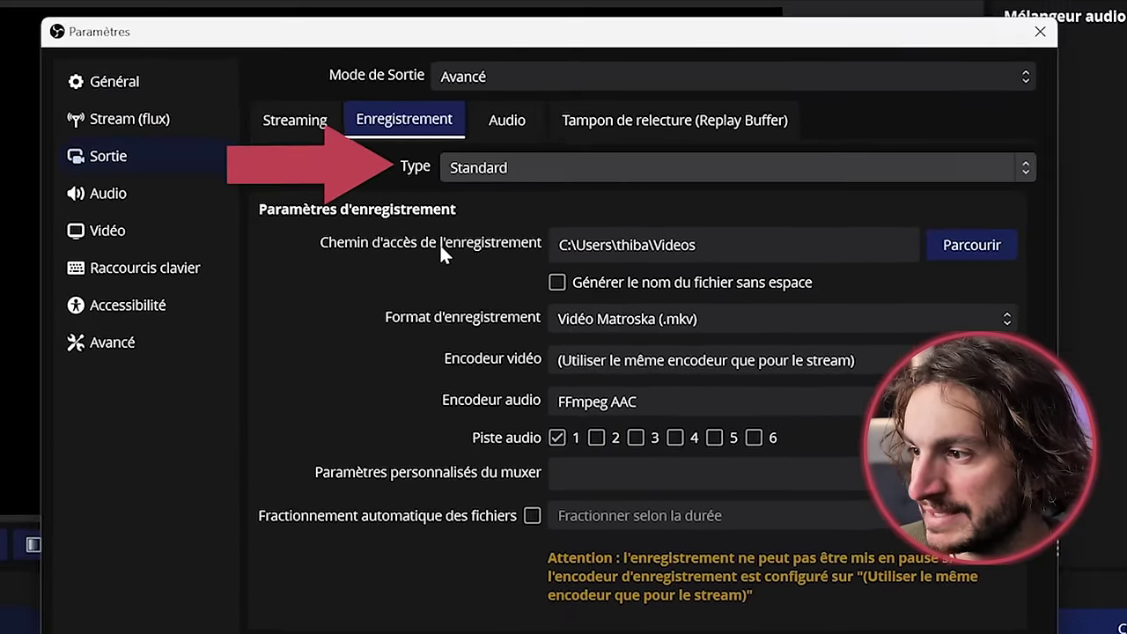
left_click(985, 243)
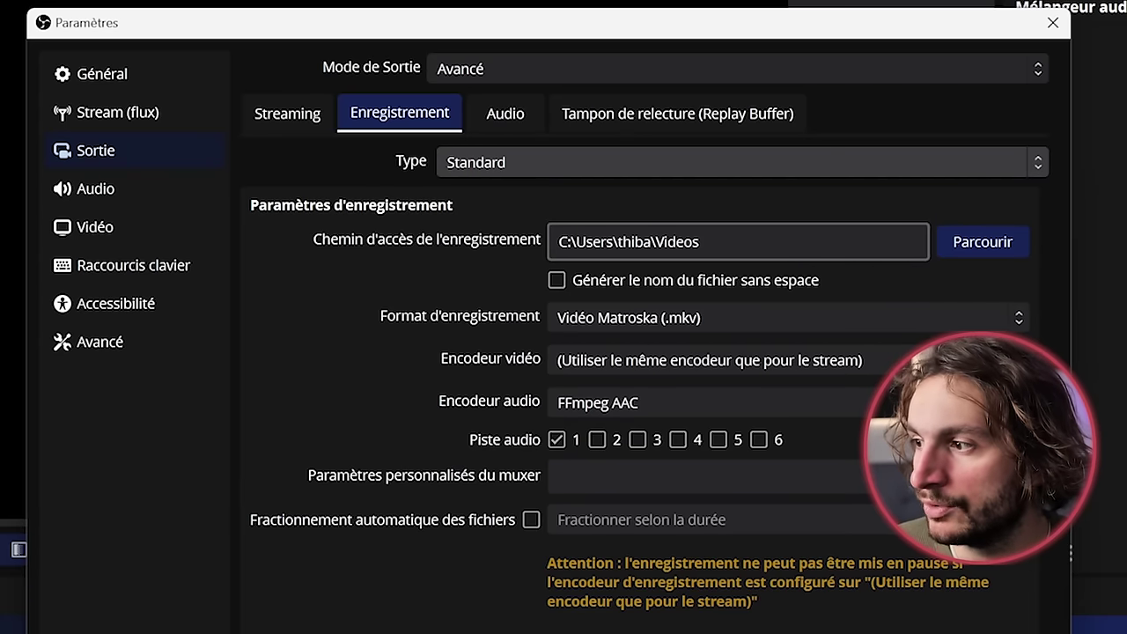
left_click(999, 242)
scroll(207, 312, "down", 5)
scroll(207, 313, "up", 5)
scroll(79, 321, "down", 1)
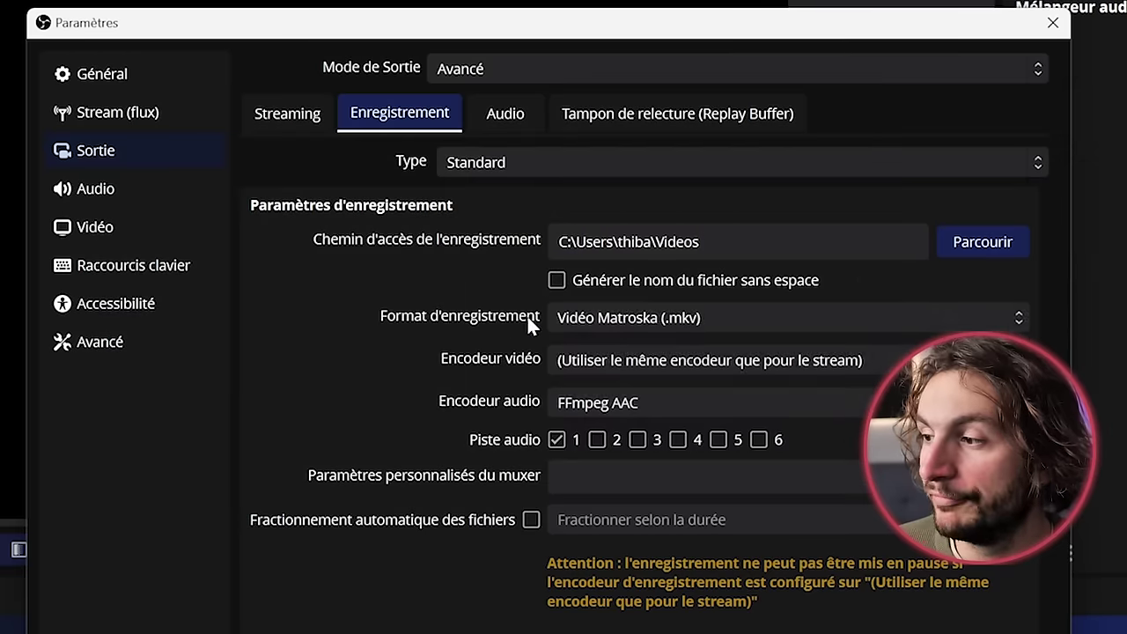
Select Vidéo Matroska (.mkv) as the recording format and check the available recording video encoders
left_click(582, 321)
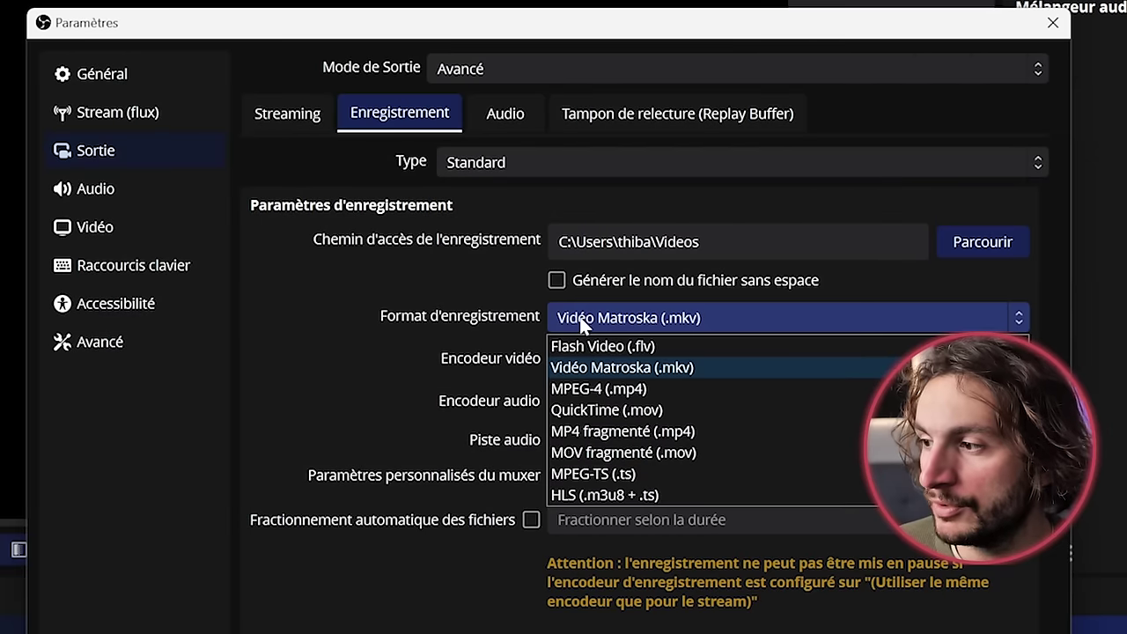
left_click(679, 368)
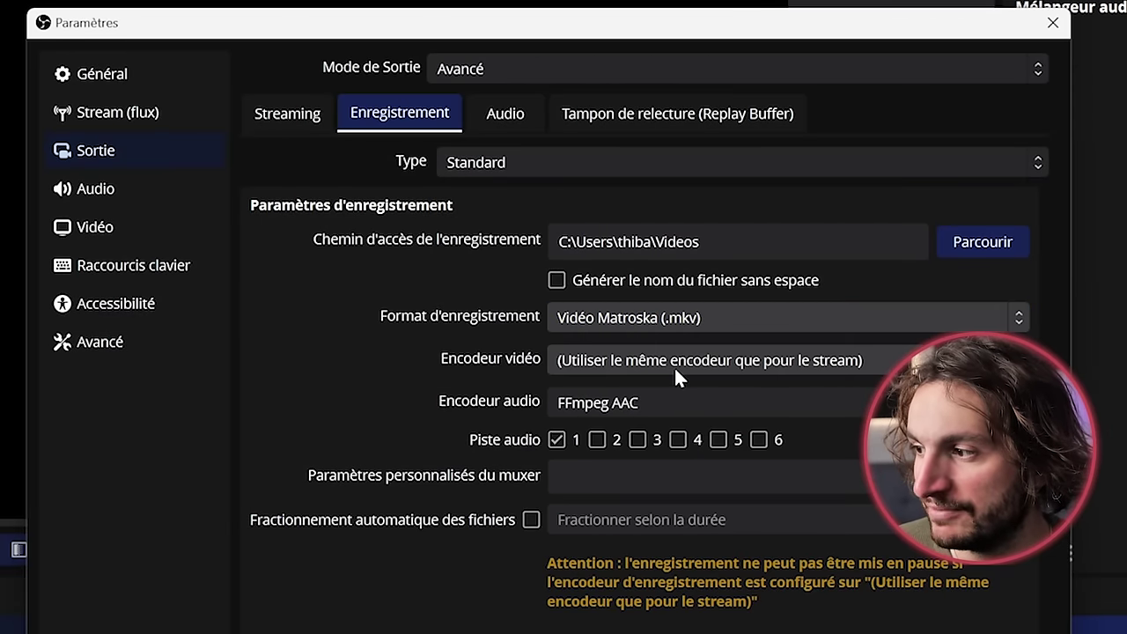
left_click(616, 370)
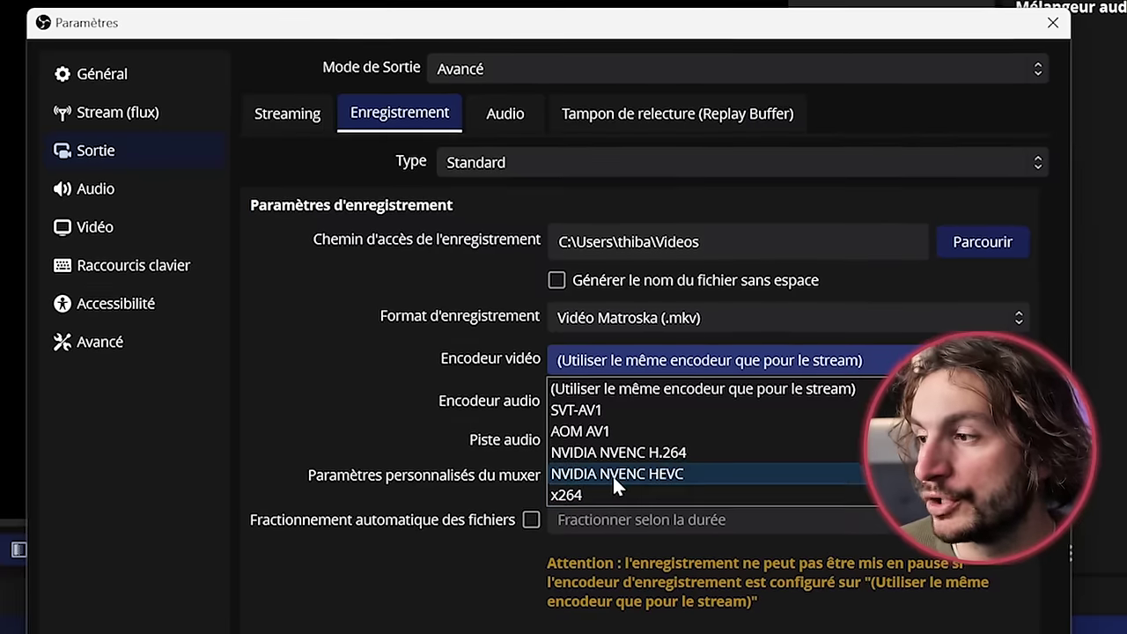
left_click(488, 353)
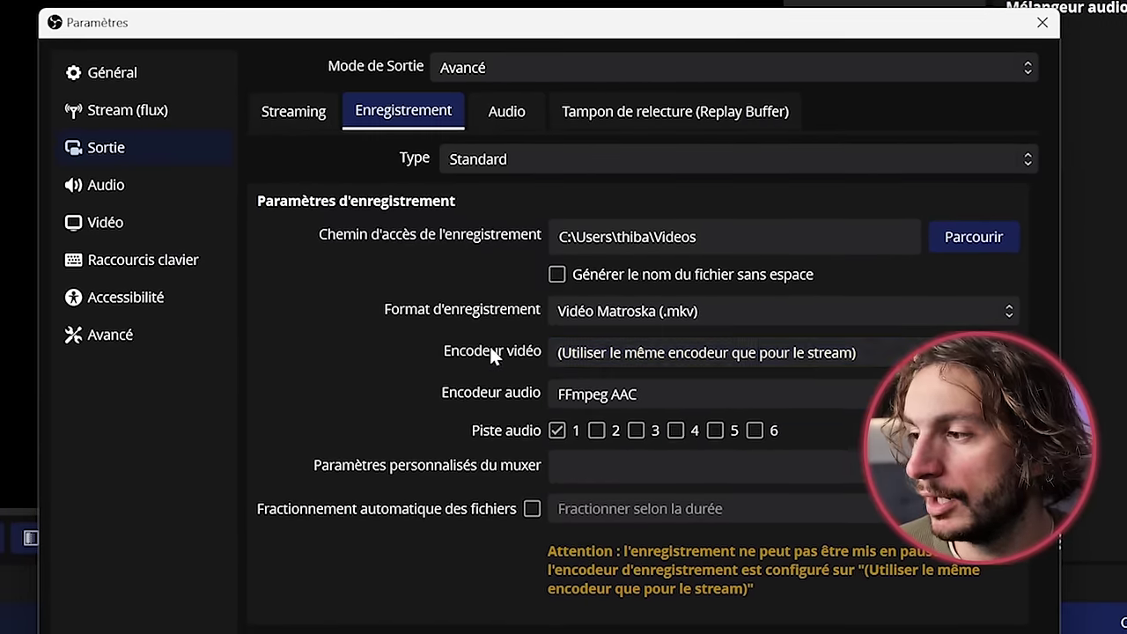
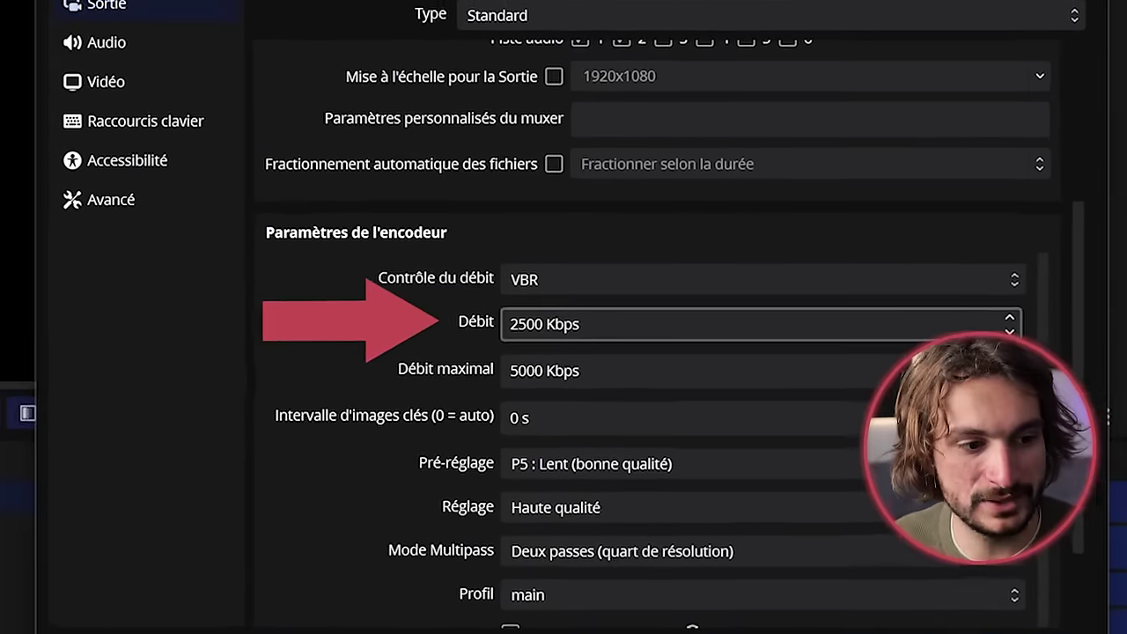
Set the recording bitrate to 6000 Kbps and its maximum bitrate to 8000 Kbps
double_click(526, 324)
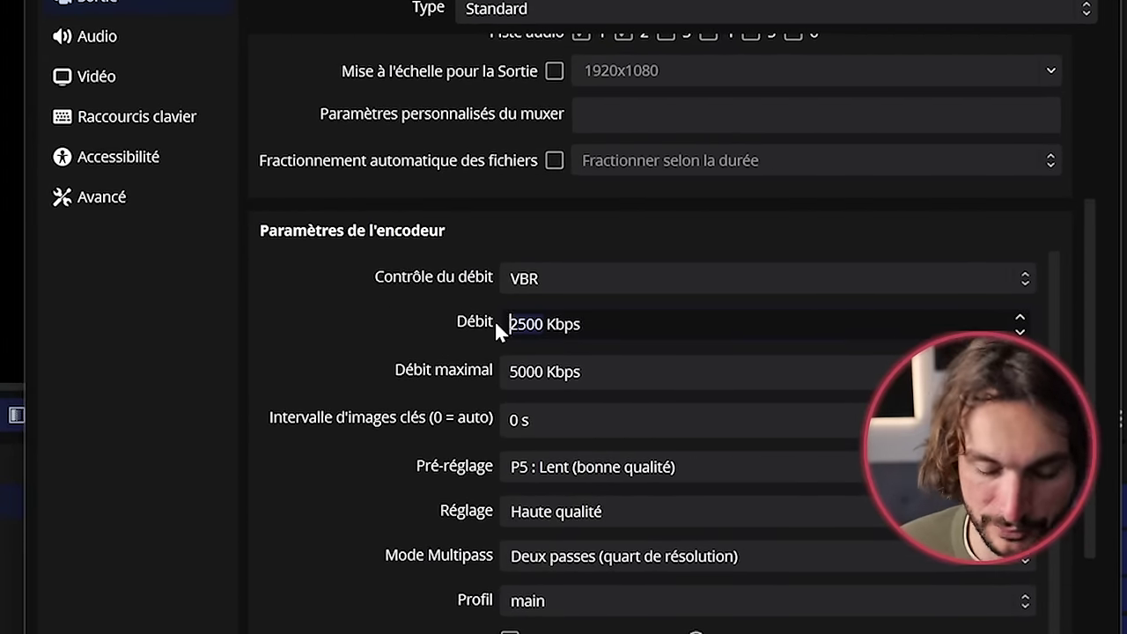
type("6000")
key("Tab")
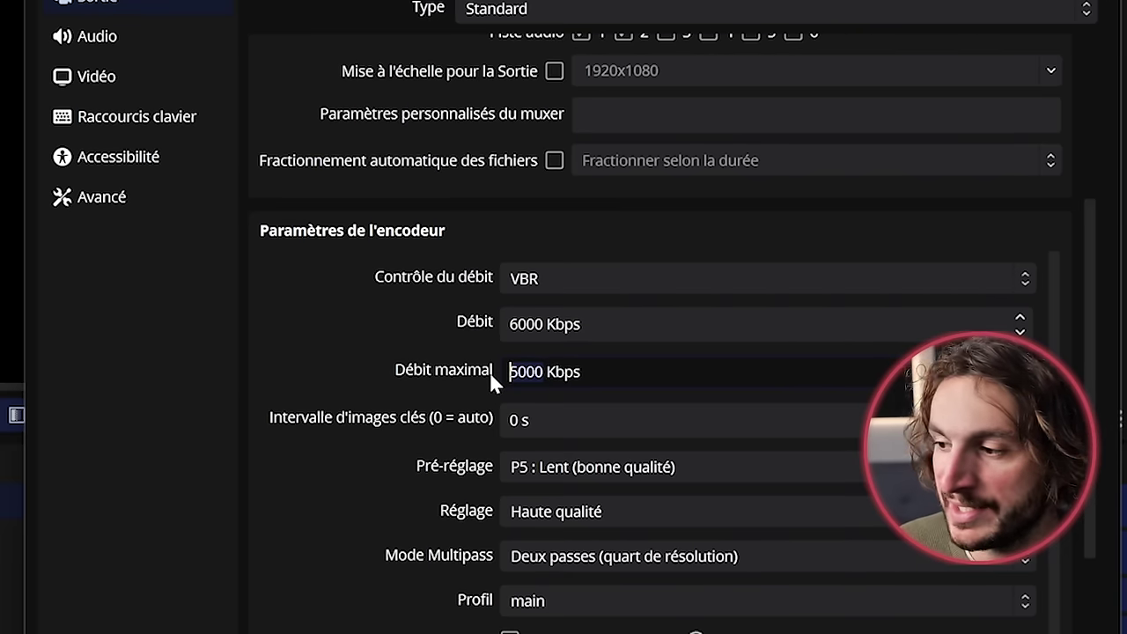
type("8000")
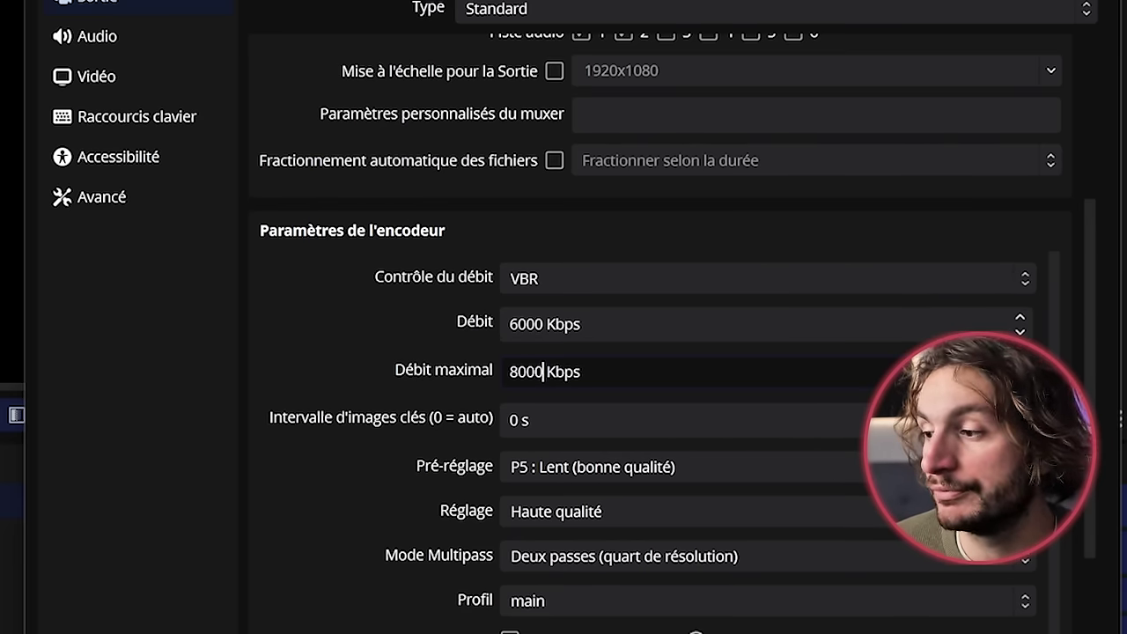
Set the recording encoder's multipass mode to Passe unique
scroll(822, 155, "down", 3)
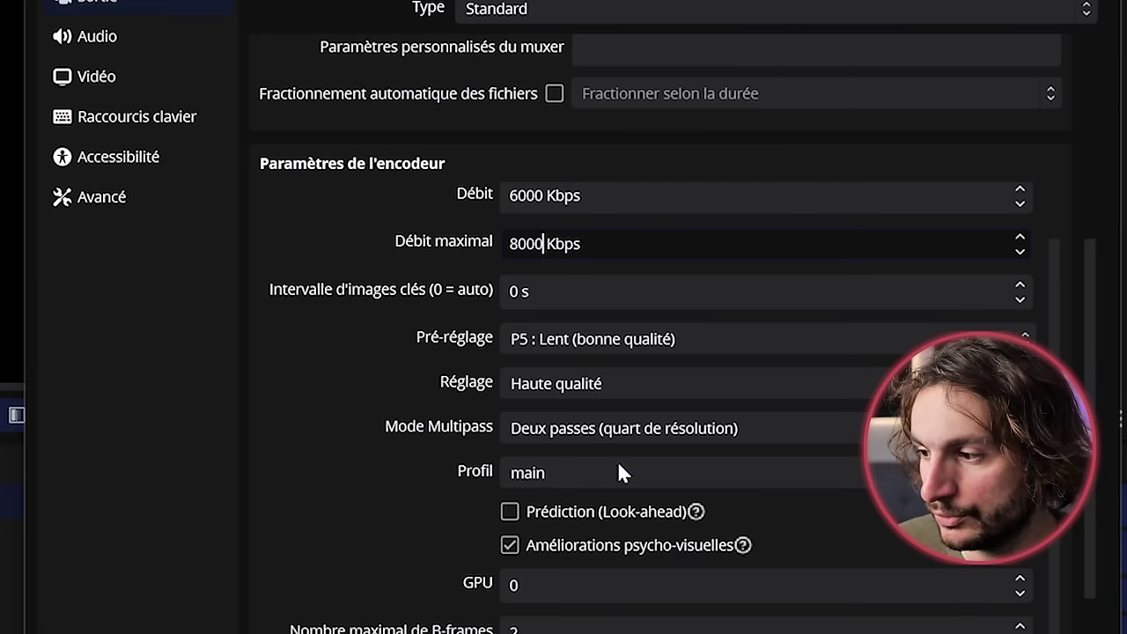
left_click(631, 431)
left_click(548, 458)
scroll(455, 426, "down", 1)
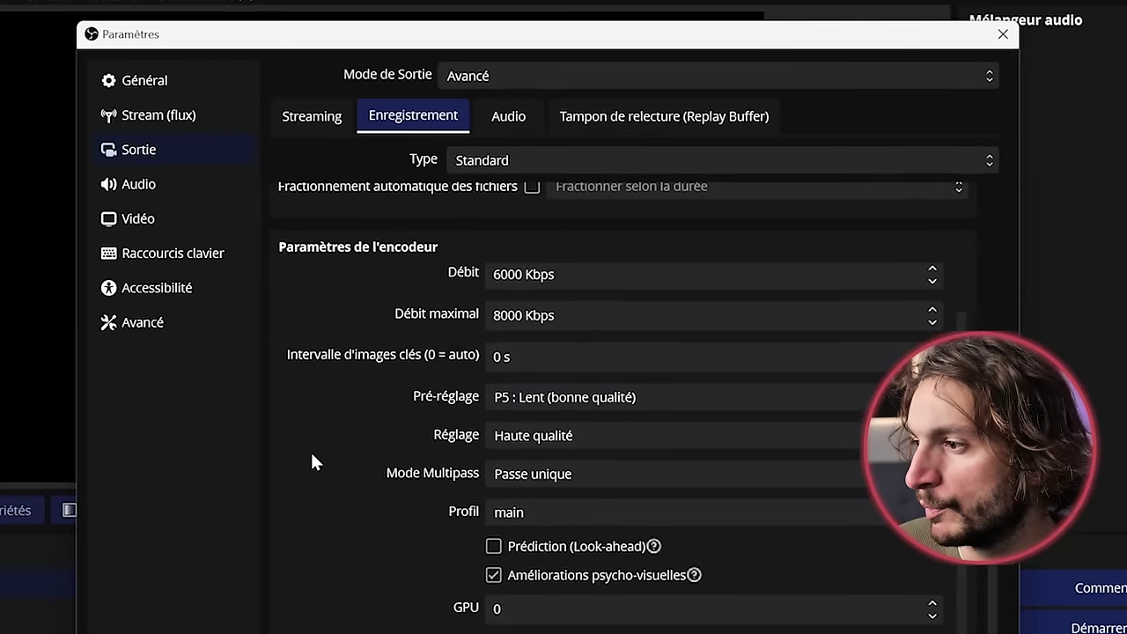
Review the audio track output settings and the replay buffer options, keeping the Avancé output mode
left_click(508, 115)
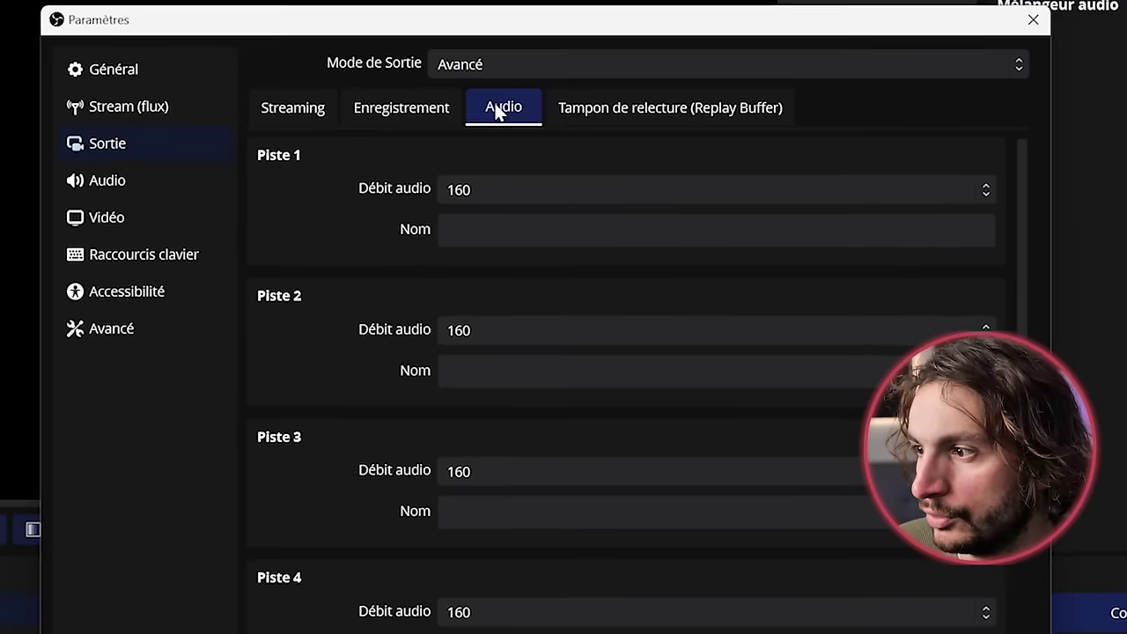
left_click(643, 69)
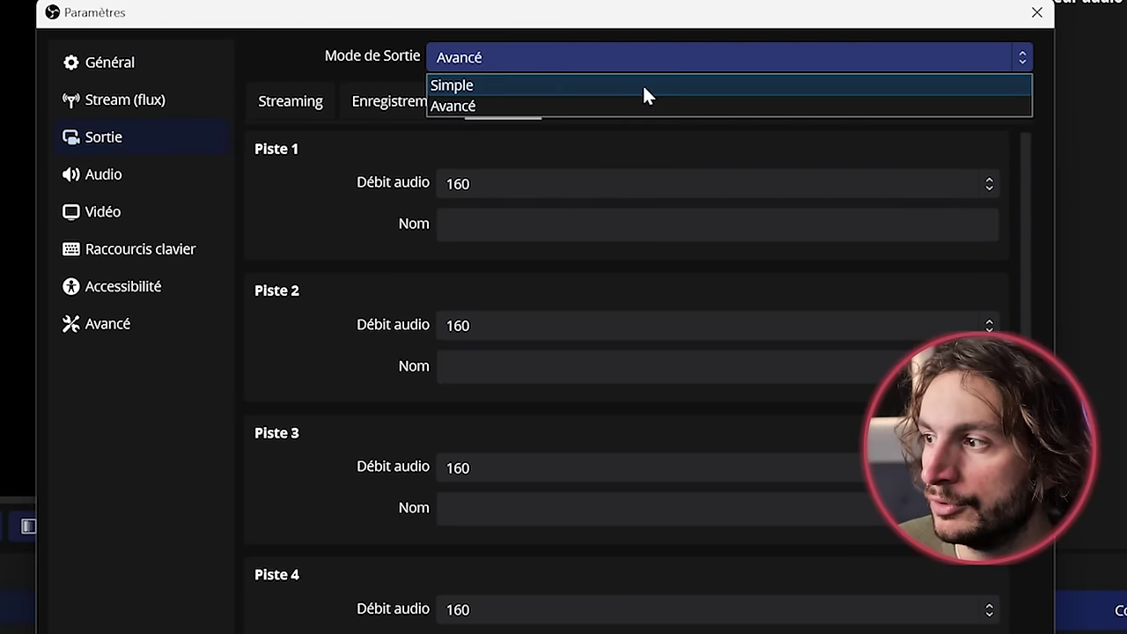
left_click(634, 105)
left_click(667, 104)
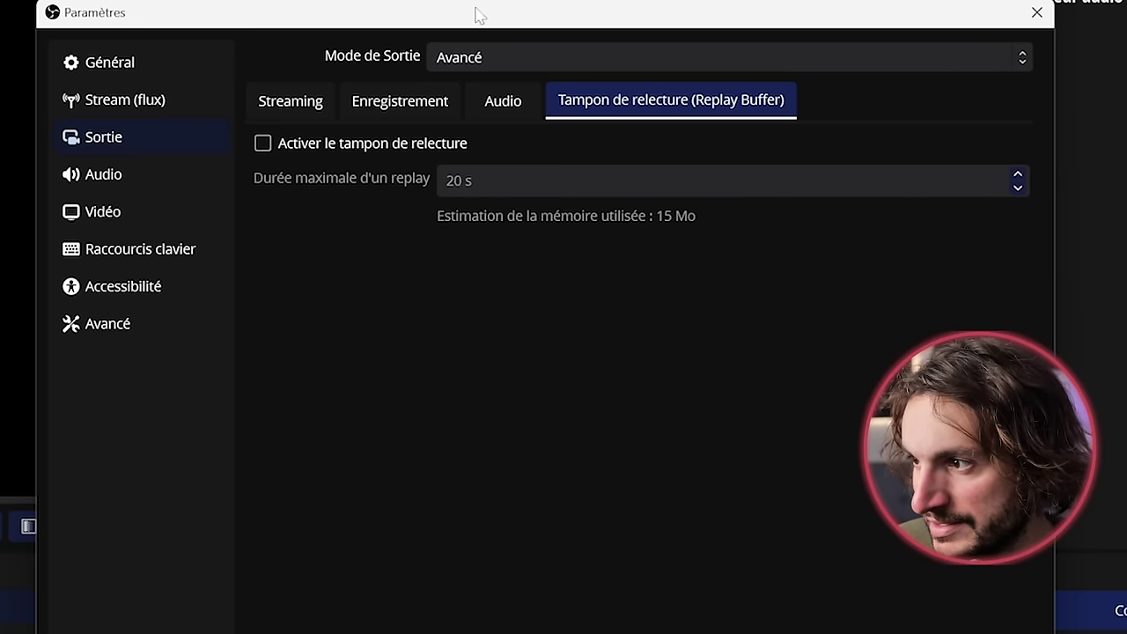
left_click(390, 104)
In the global audio devices, set the desktop audio (Audio du Bureau) to Par défaut
left_click(132, 176)
left_click(125, 213)
left_click(127, 174)
left_click(118, 220)
left_click(123, 174)
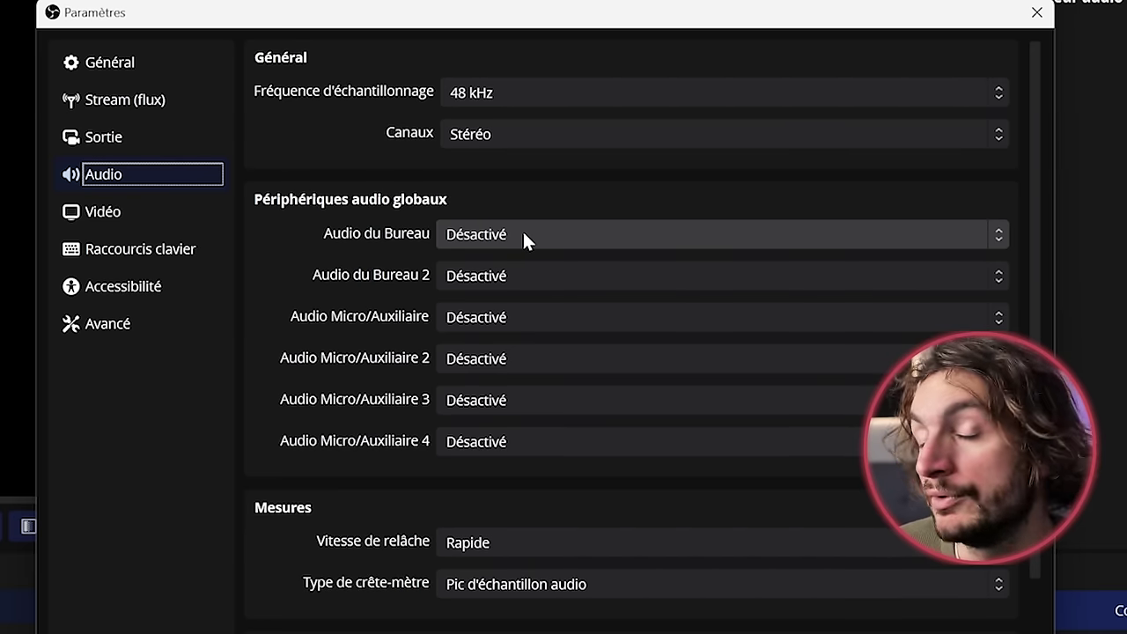
left_click(408, 244)
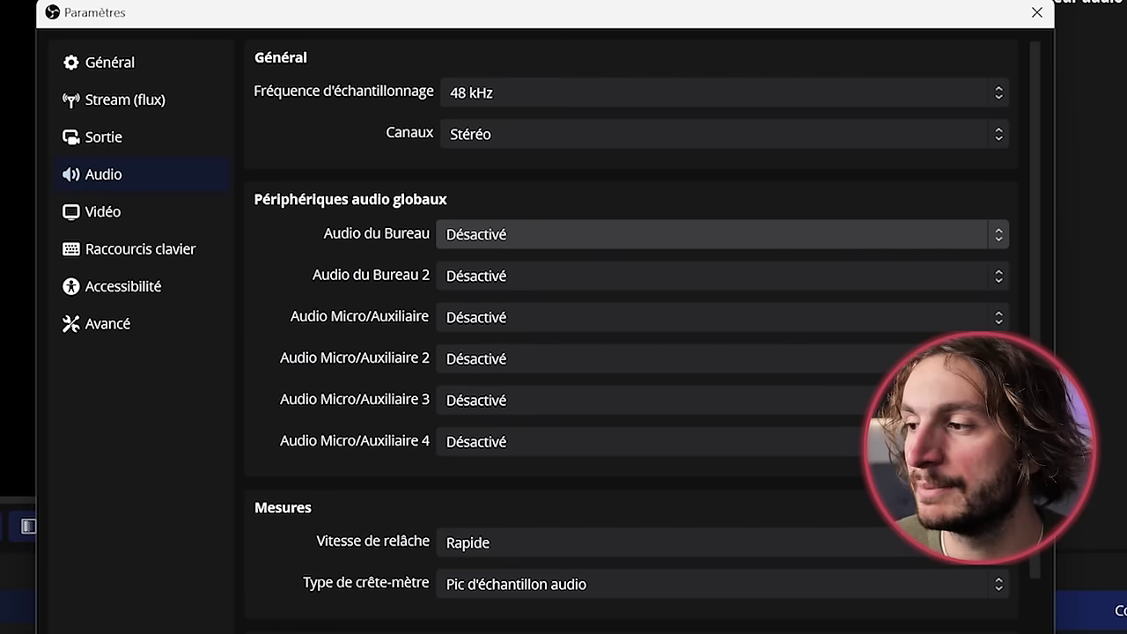
left_click(815, 240)
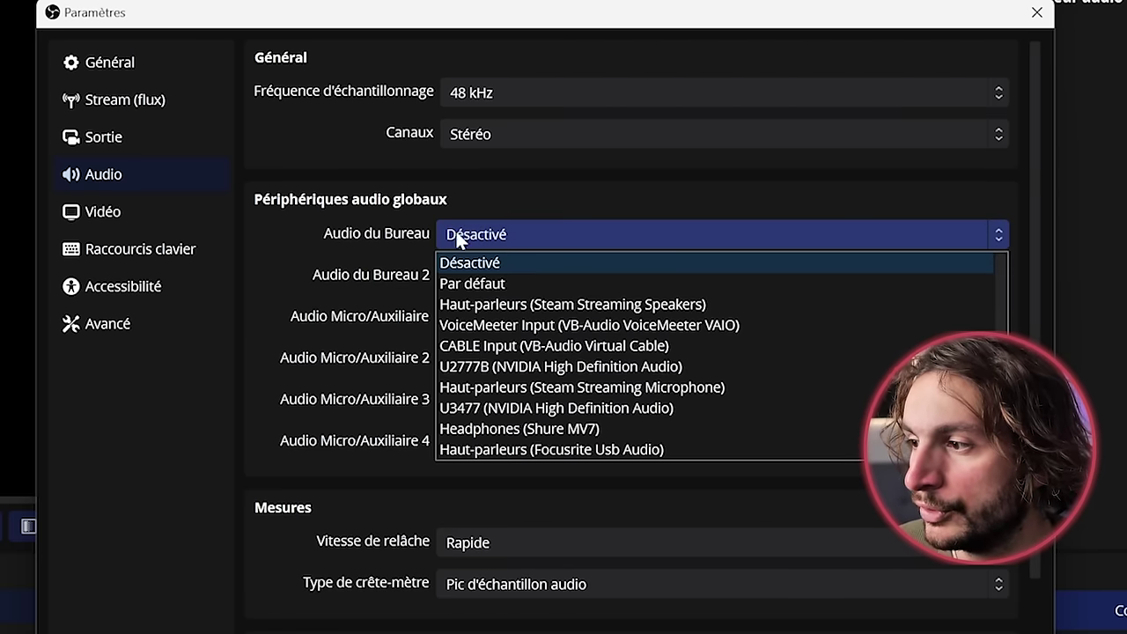
left_click(473, 283)
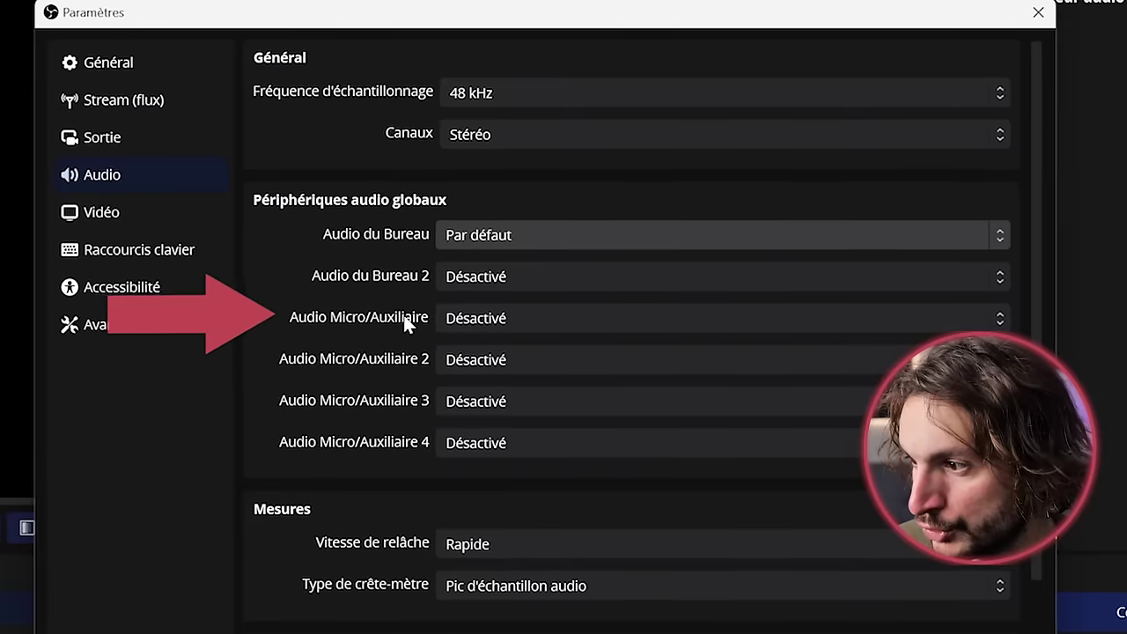
Set the Audio Micro/Auxiliaire device to Microphone (Shure MV7)
left_click(482, 317)
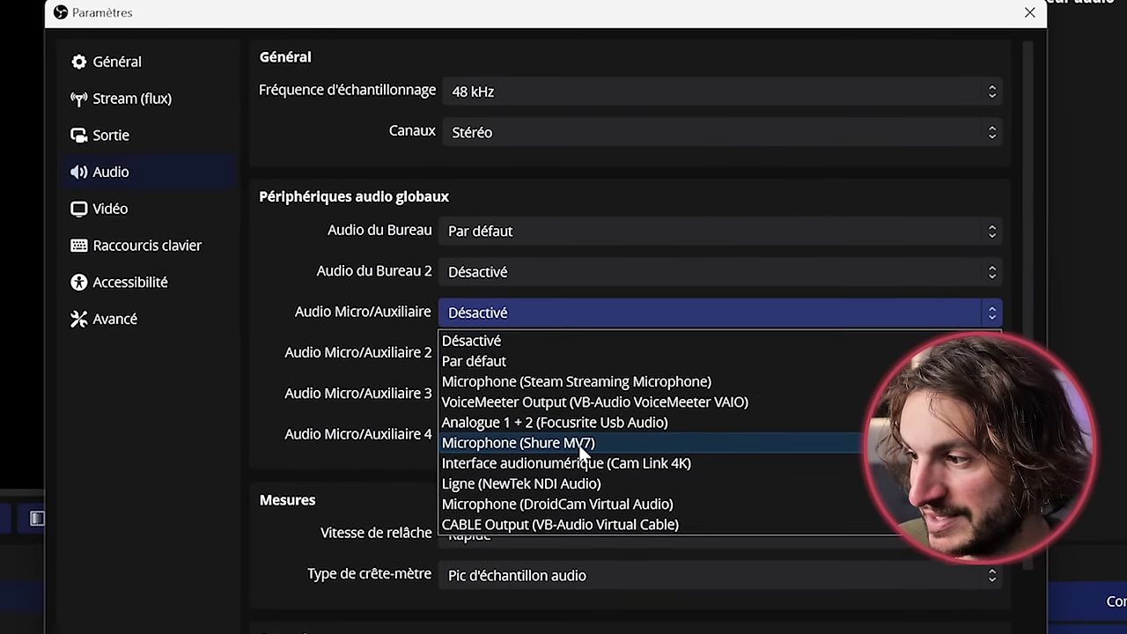
left_click(580, 443)
scroll(350, 355, "down", 3)
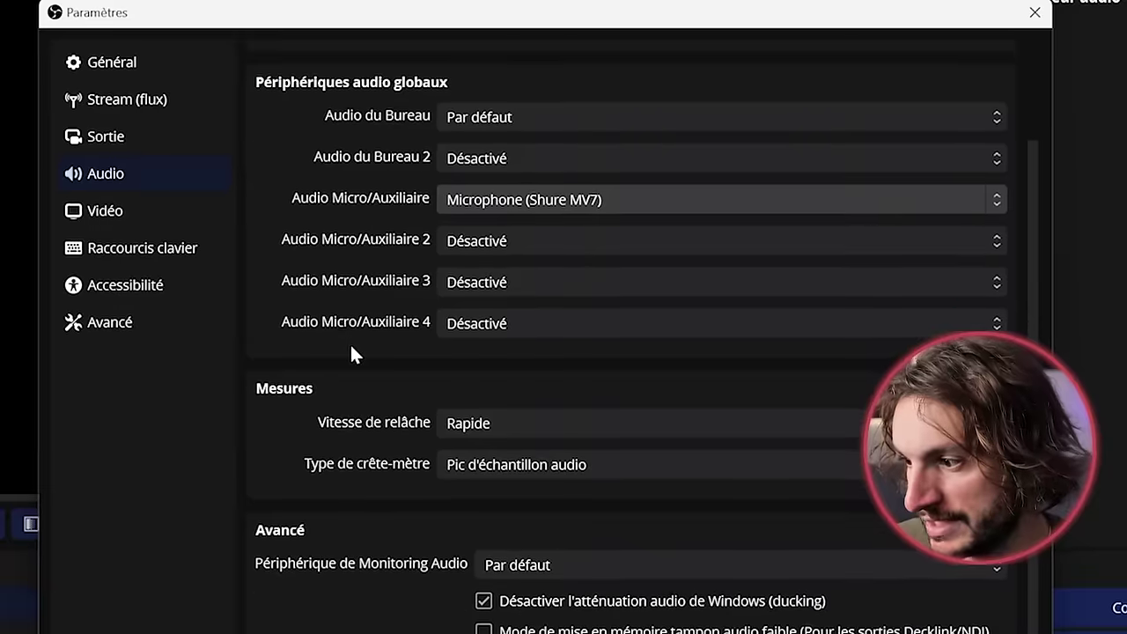
Apply the changes made to the global audio devices
scroll(355, 350, "up", 3)
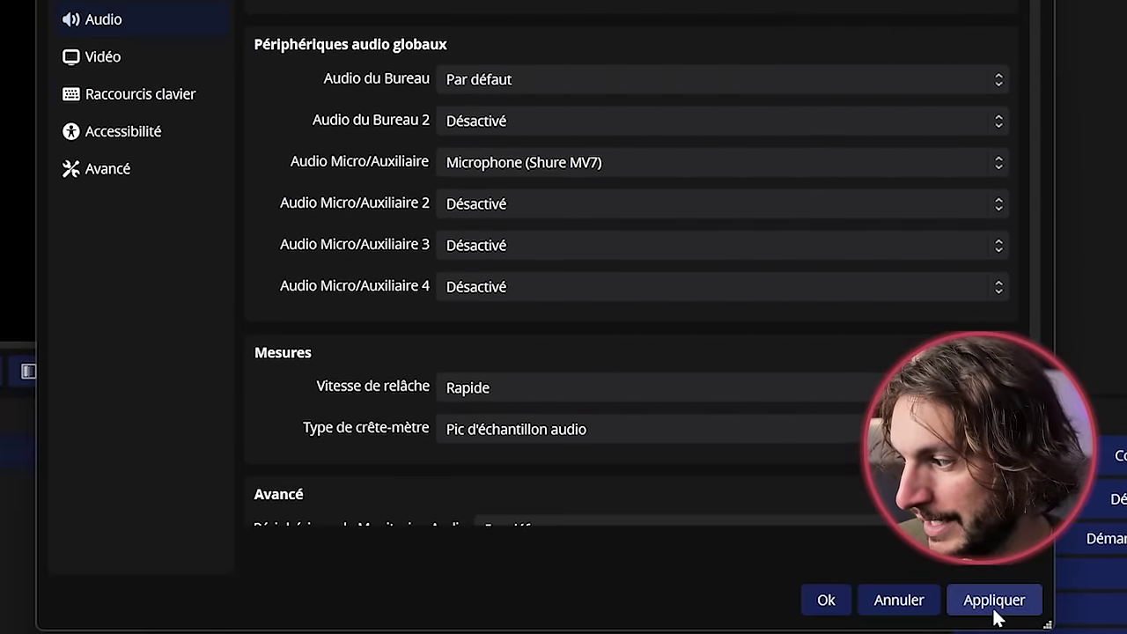
left_click(995, 611)
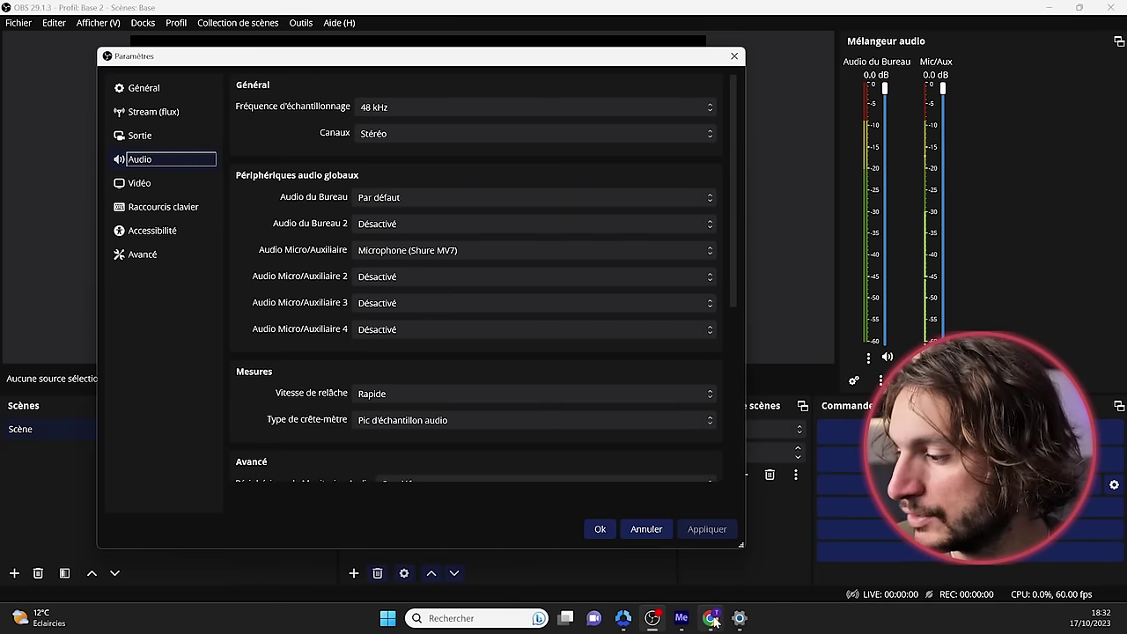
Switch to Chrome, open the Stratégie Vidéo YouTube channel and play its featured video to check the desktop audio level
mouse_move(711, 619)
left_click(690, 545)
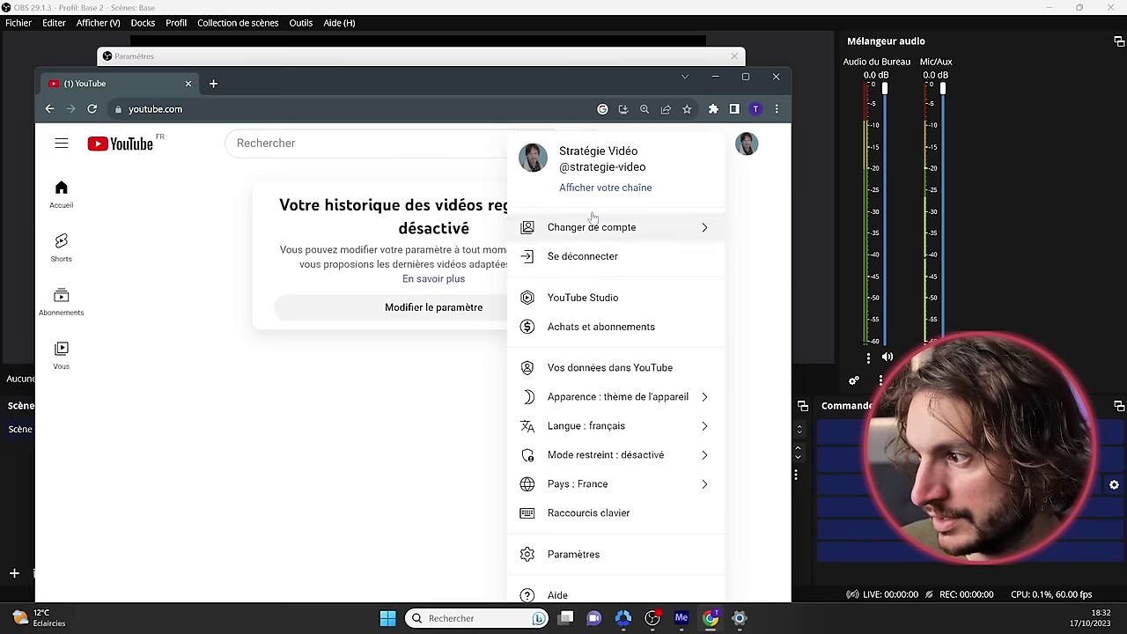
left_click(606, 186)
scroll(511, 297, "down", 1)
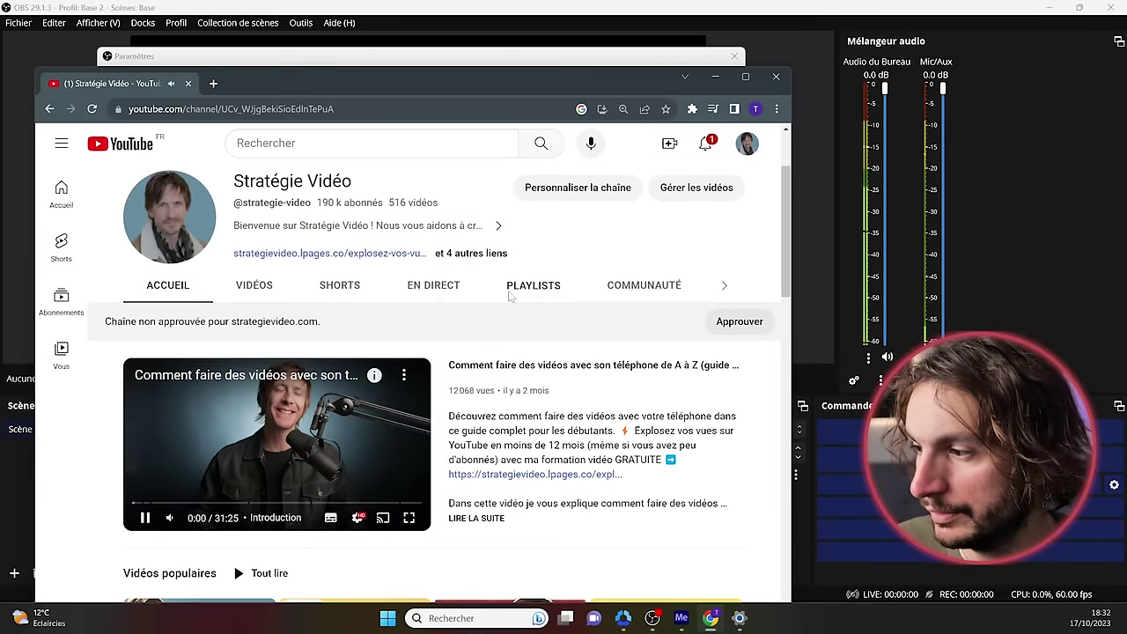
left_click(253, 480)
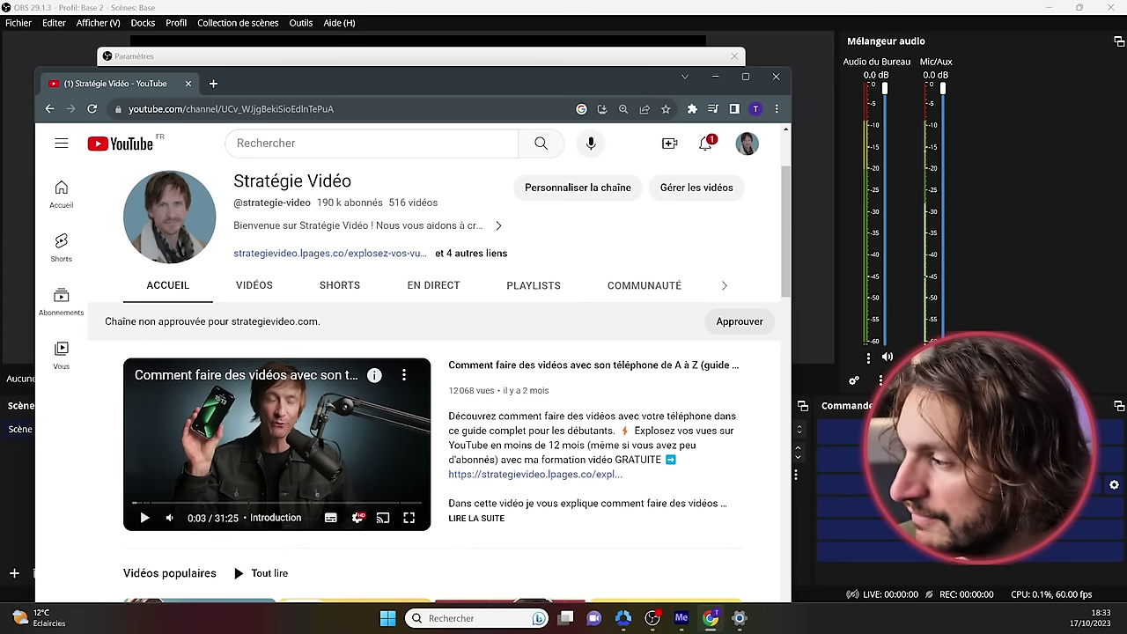
left_click(257, 426)
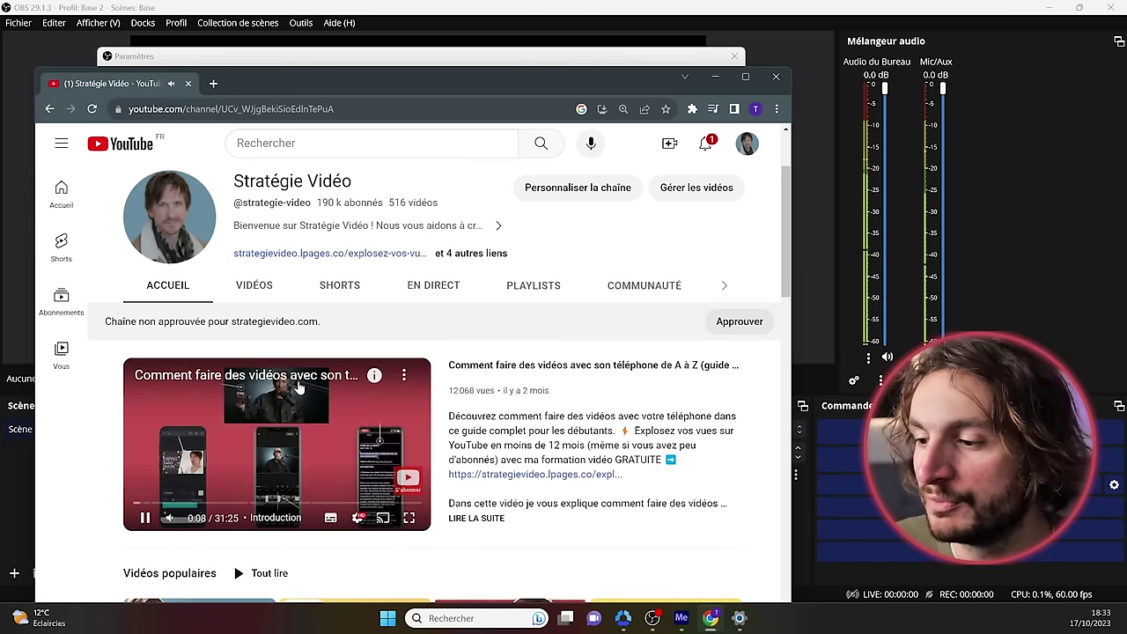
left_click(353, 416)
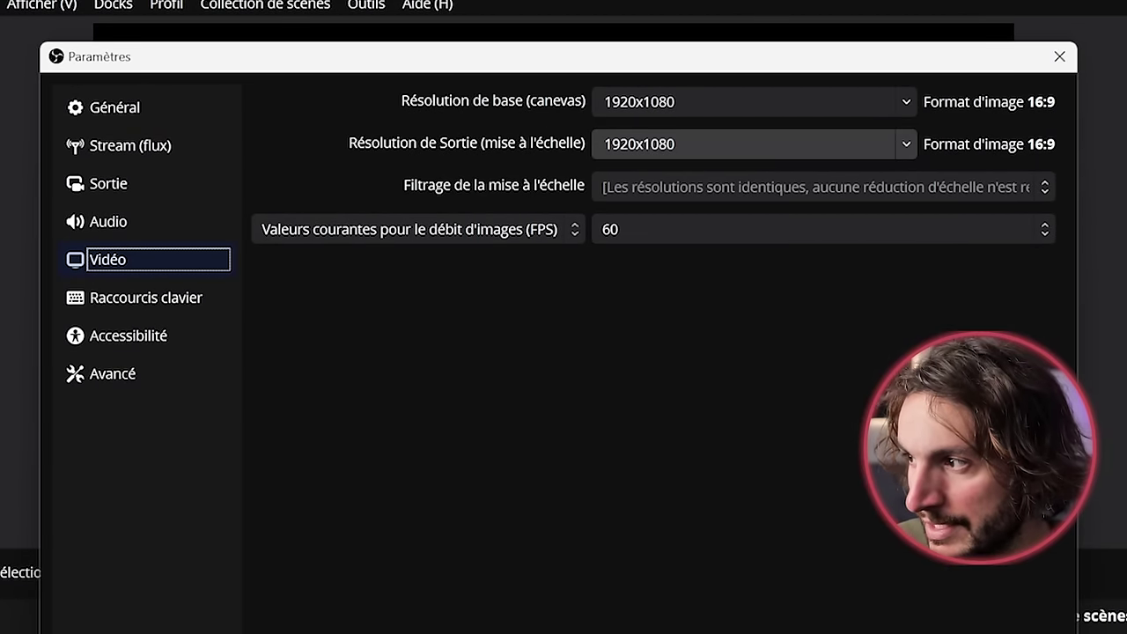
In OBS's video settings, examine the available base canvas and output resolutions, keeping 1920x1080 for both
left_click(788, 101)
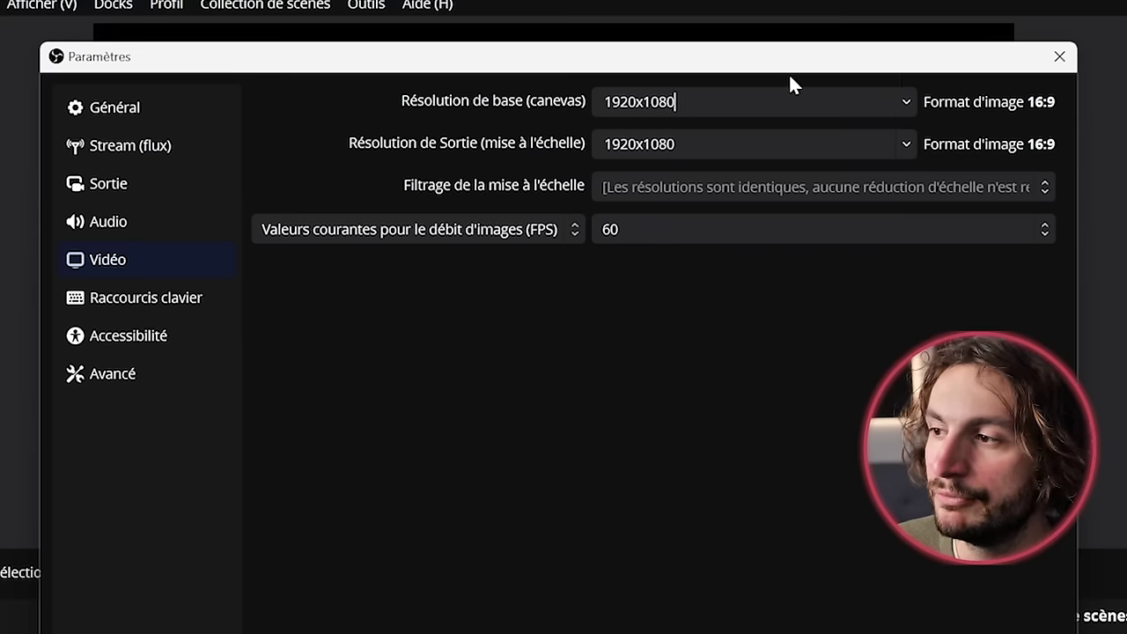
left_click(902, 104)
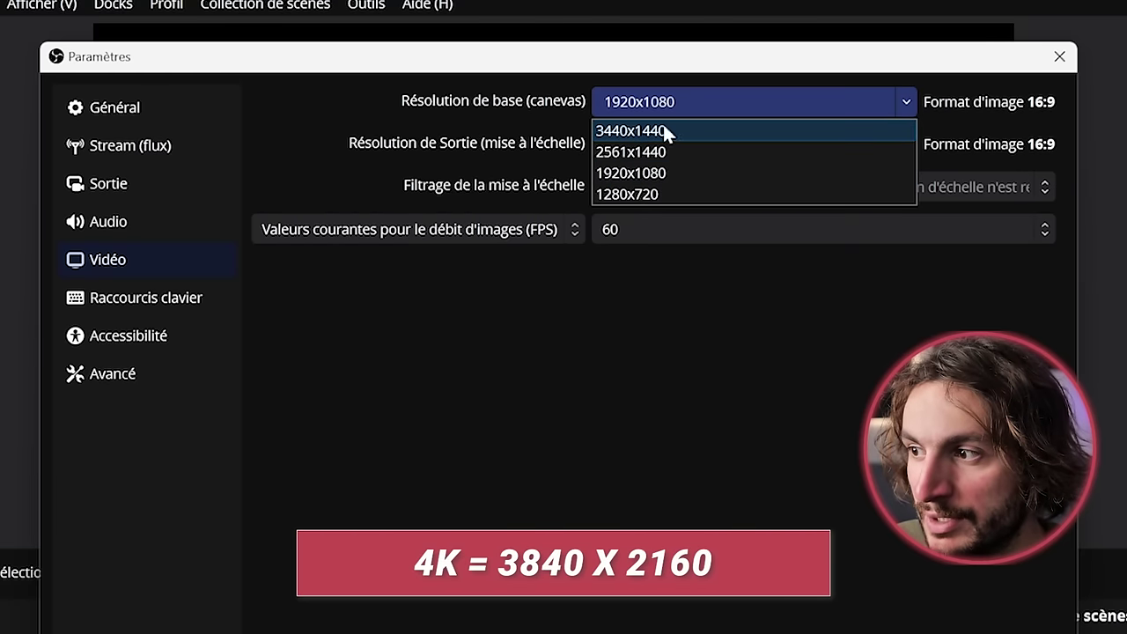
key("Escape")
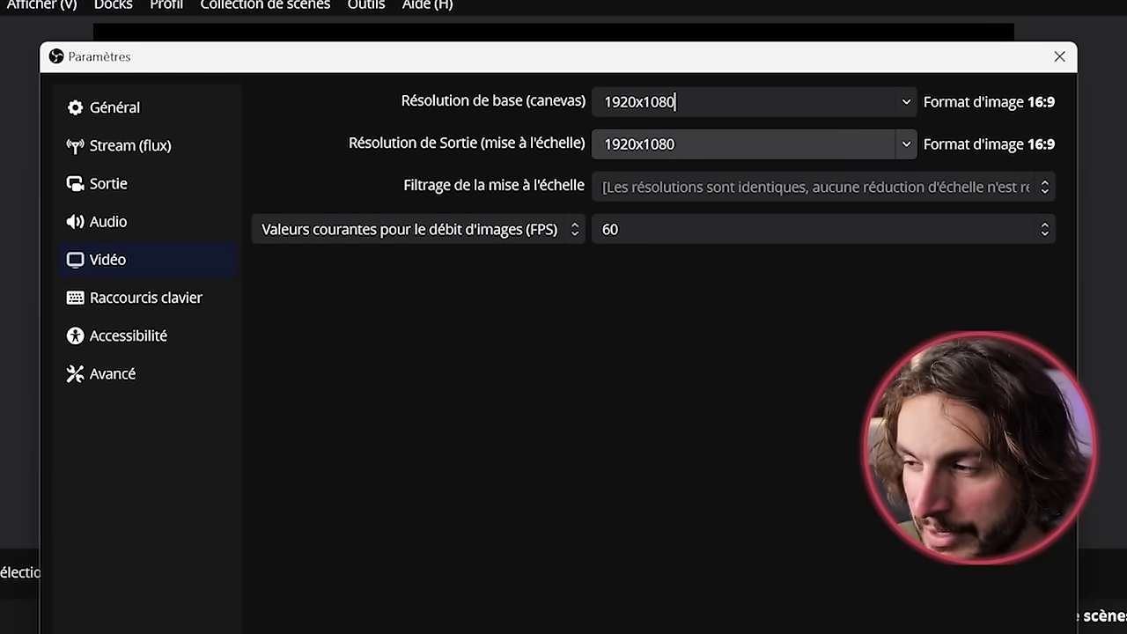
left_click(905, 139)
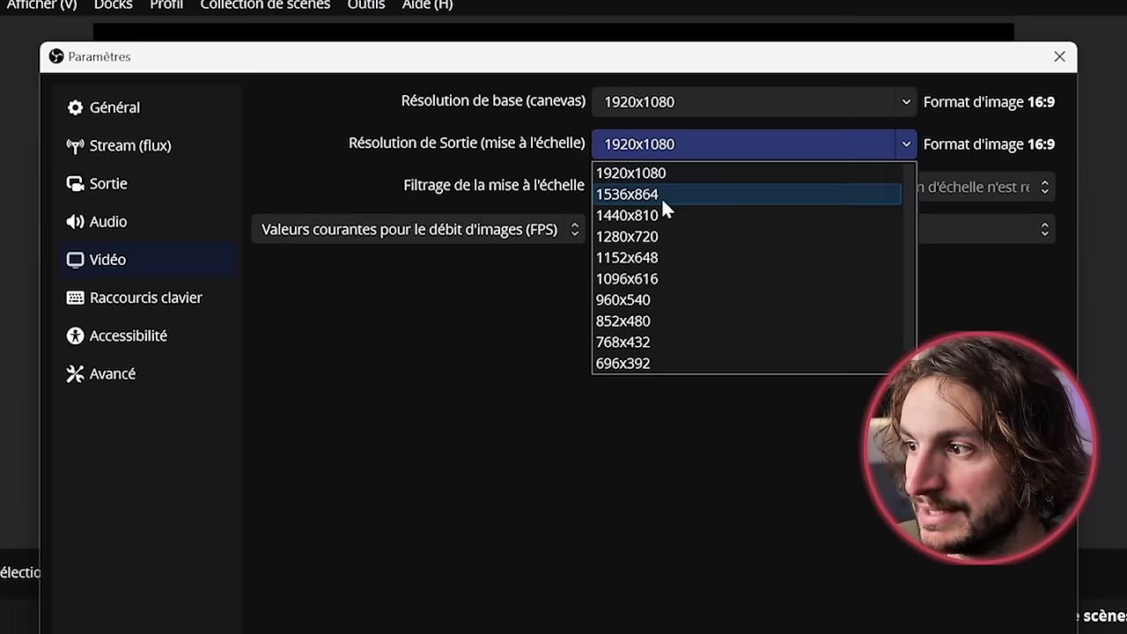
left_click(461, 157)
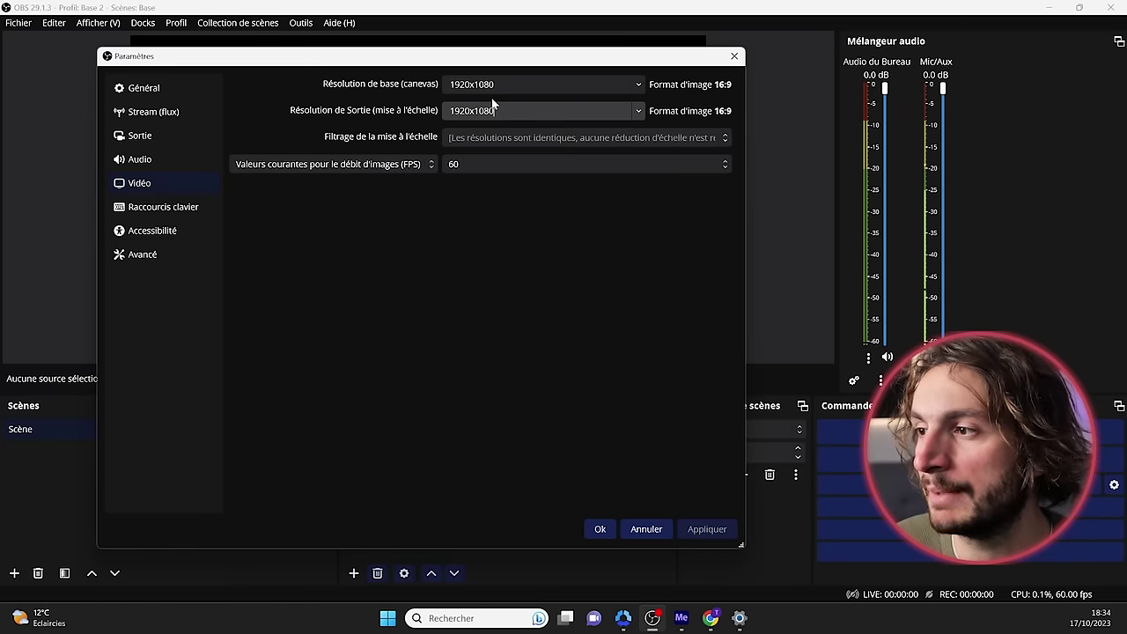
Switch to the Windows settings and check the screen resolution in the display (Écran) options
key("super+x")
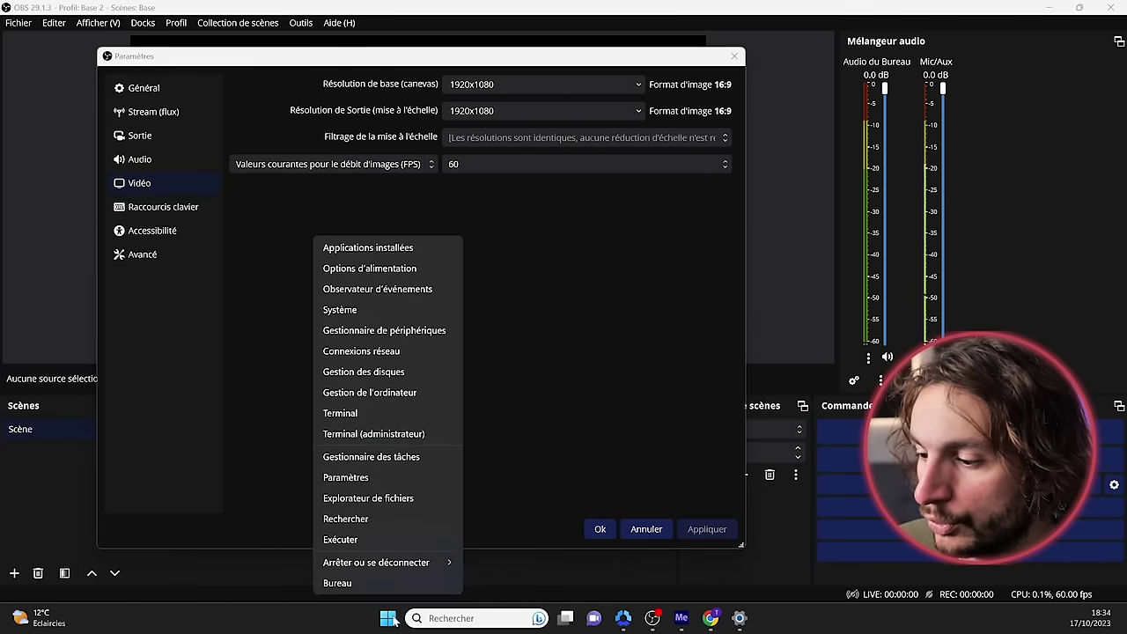
left_click(380, 477)
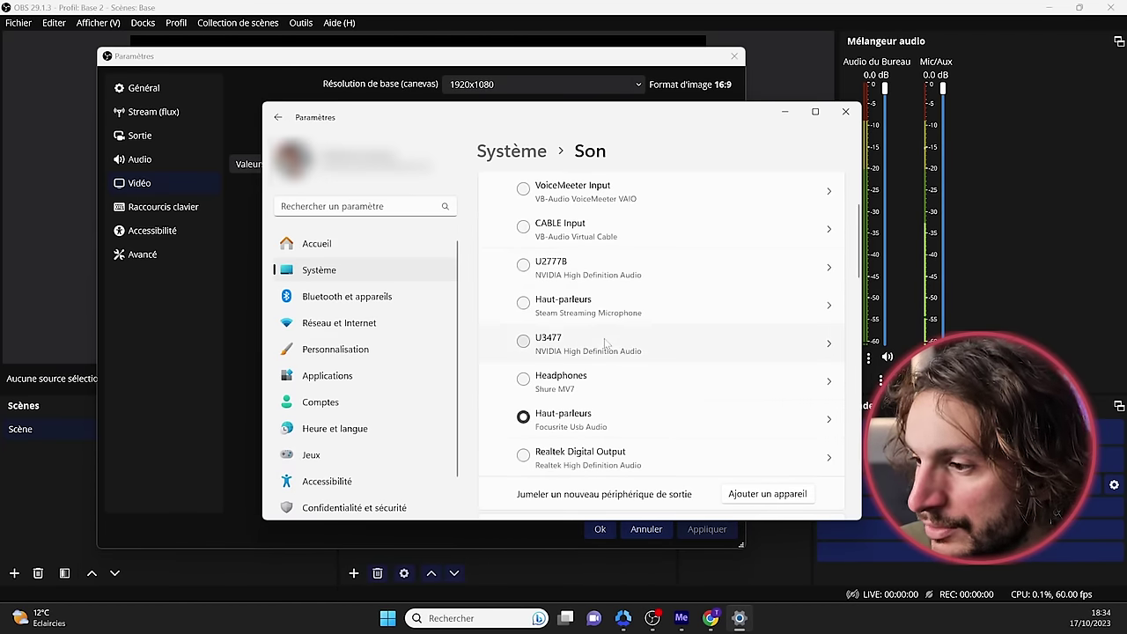
left_click(511, 150)
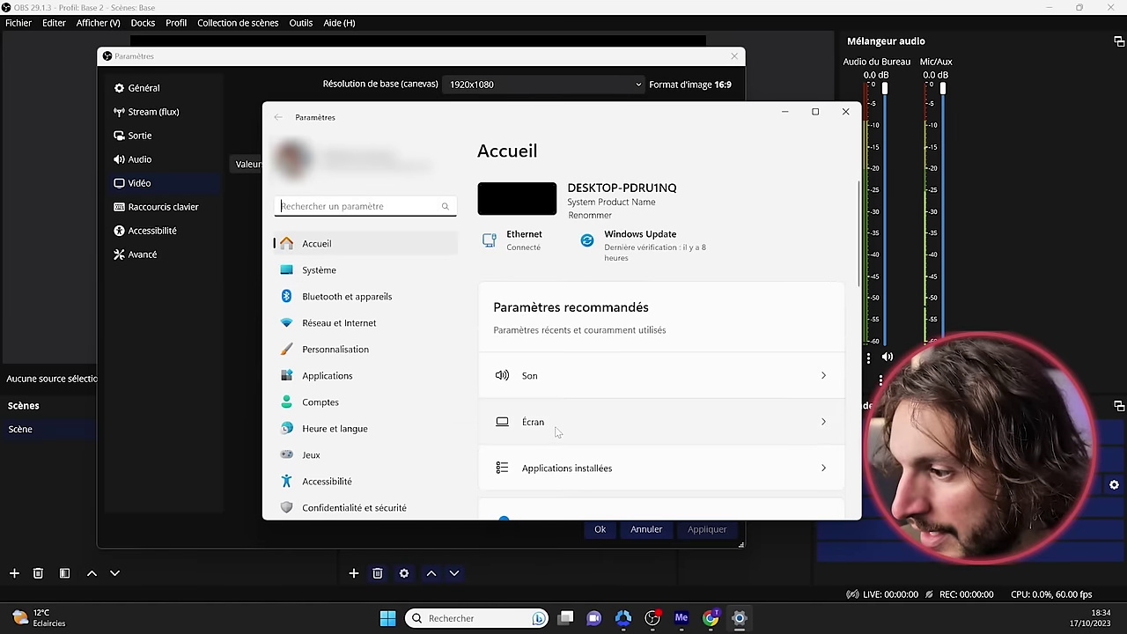
left_click(556, 432)
scroll(754, 266, "down", 5)
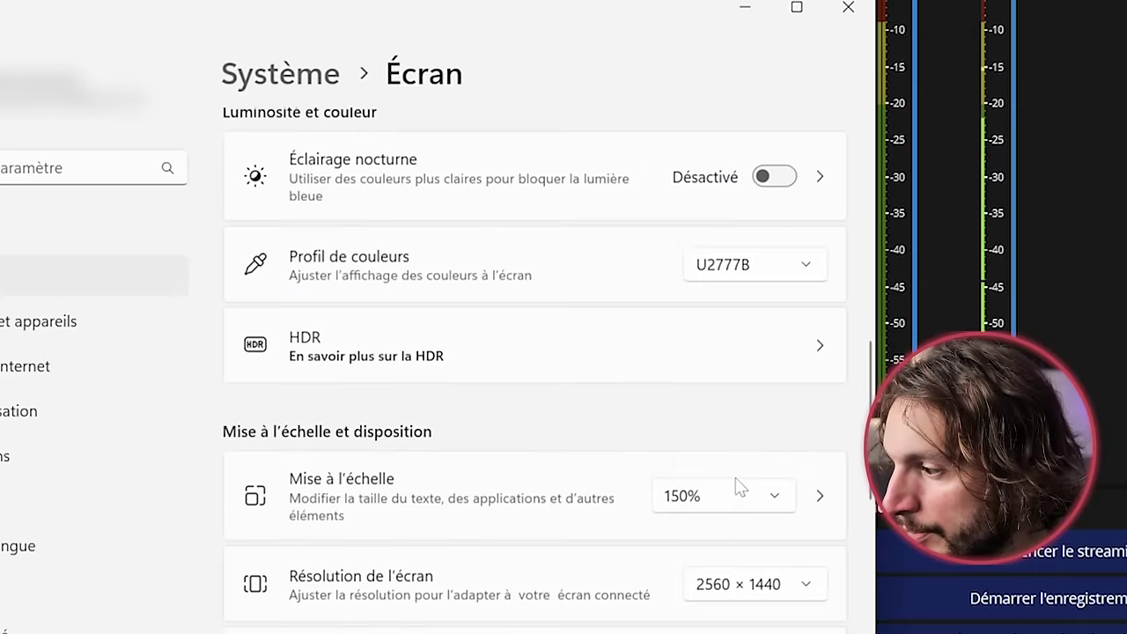
left_click(750, 556)
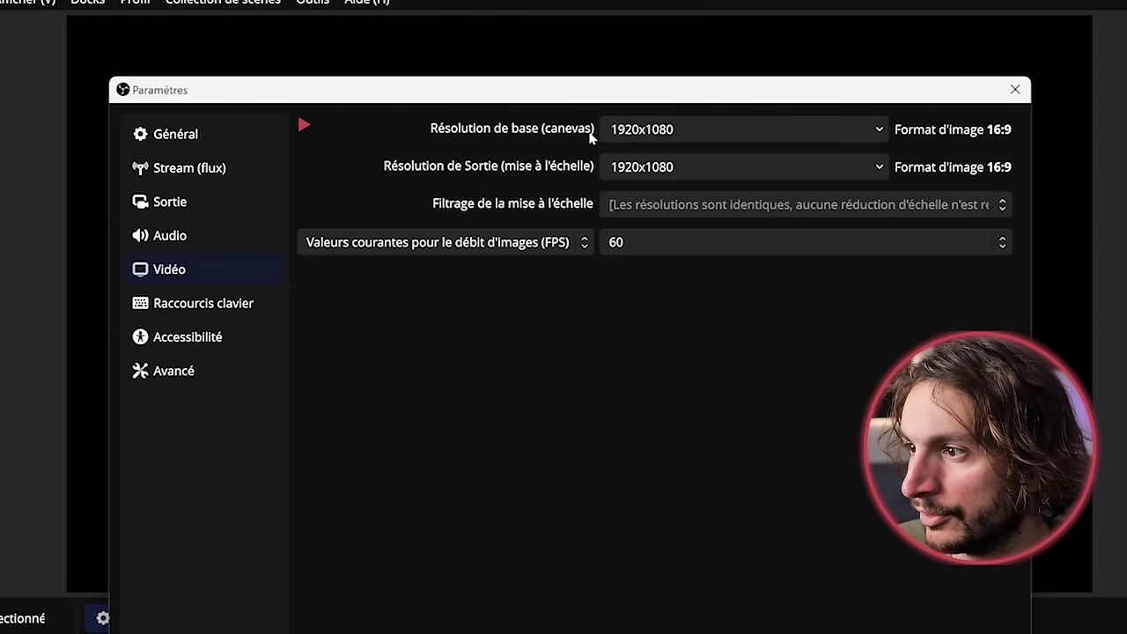
In OBS, set the base canvas and output resolutions to 3840x2160 and the frame rate to 25 PAL
left_click(878, 130)
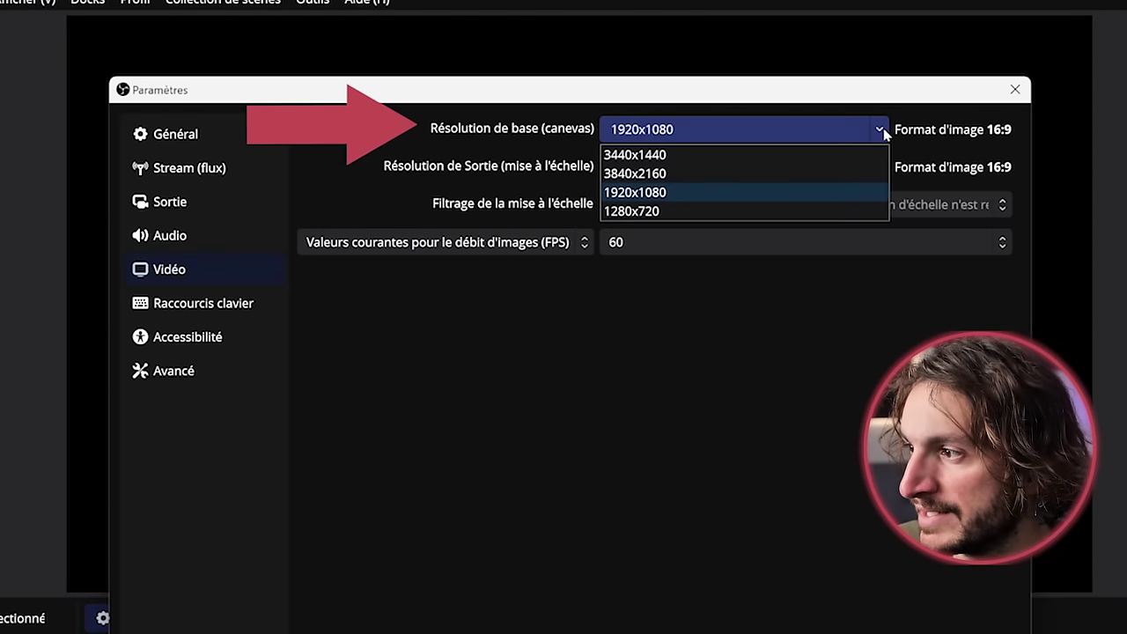
left_click(659, 176)
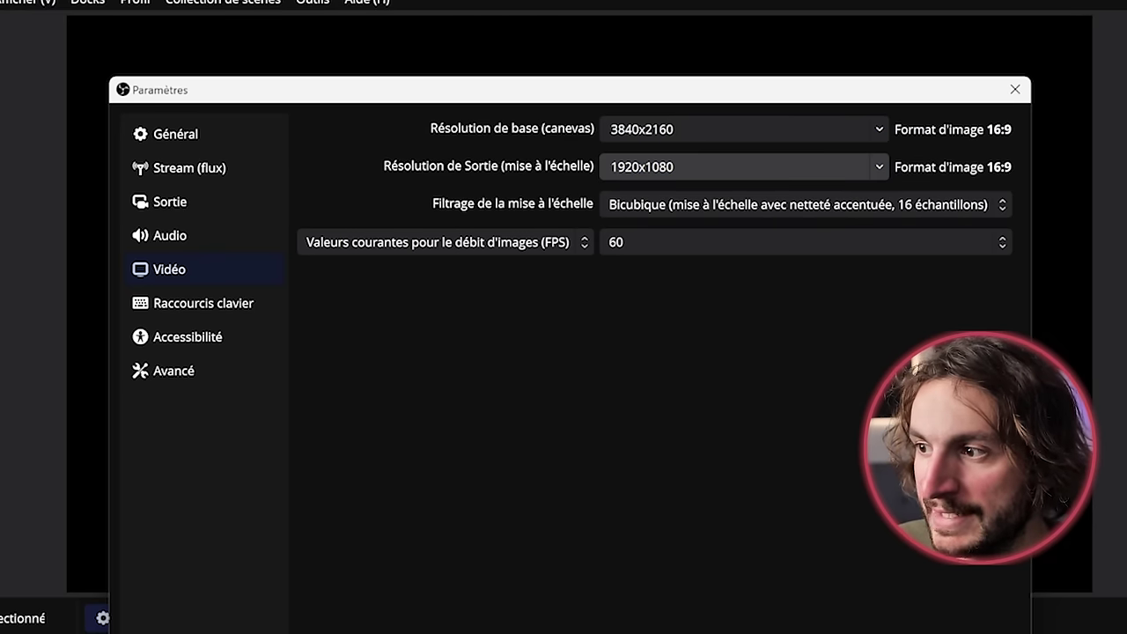
left_click(880, 167)
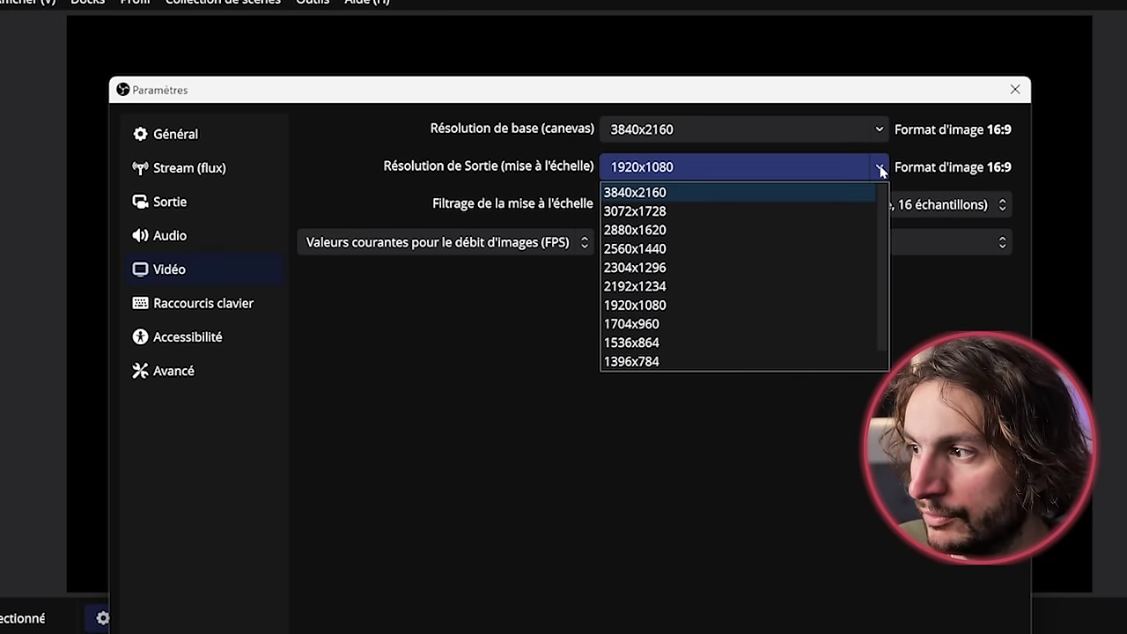
left_click(640, 194)
left_click(673, 243)
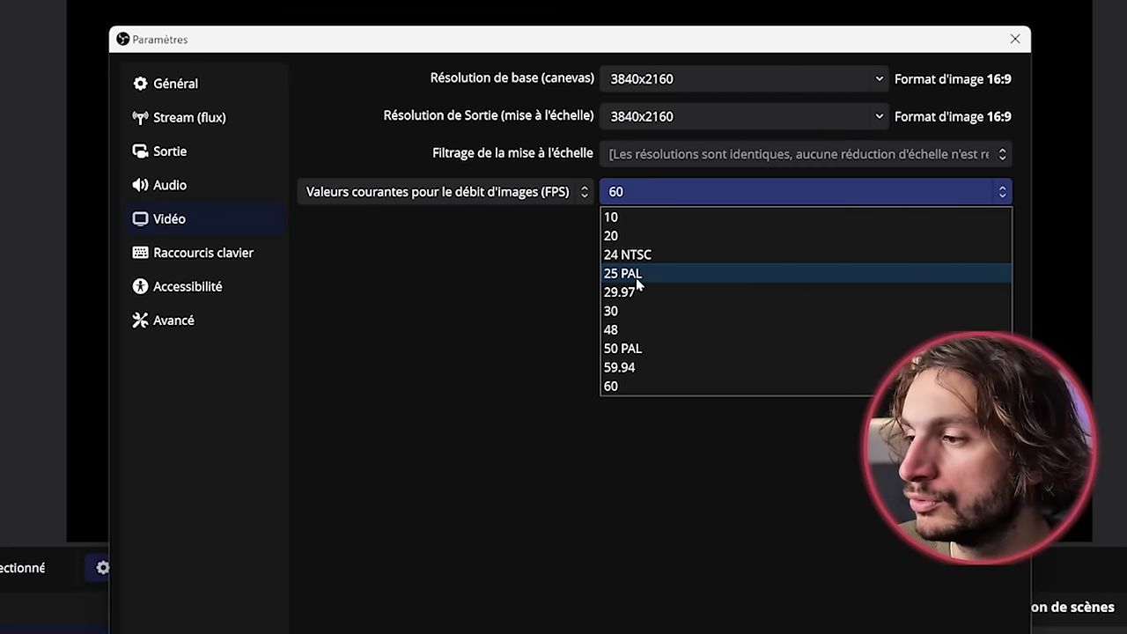
left_click(637, 274)
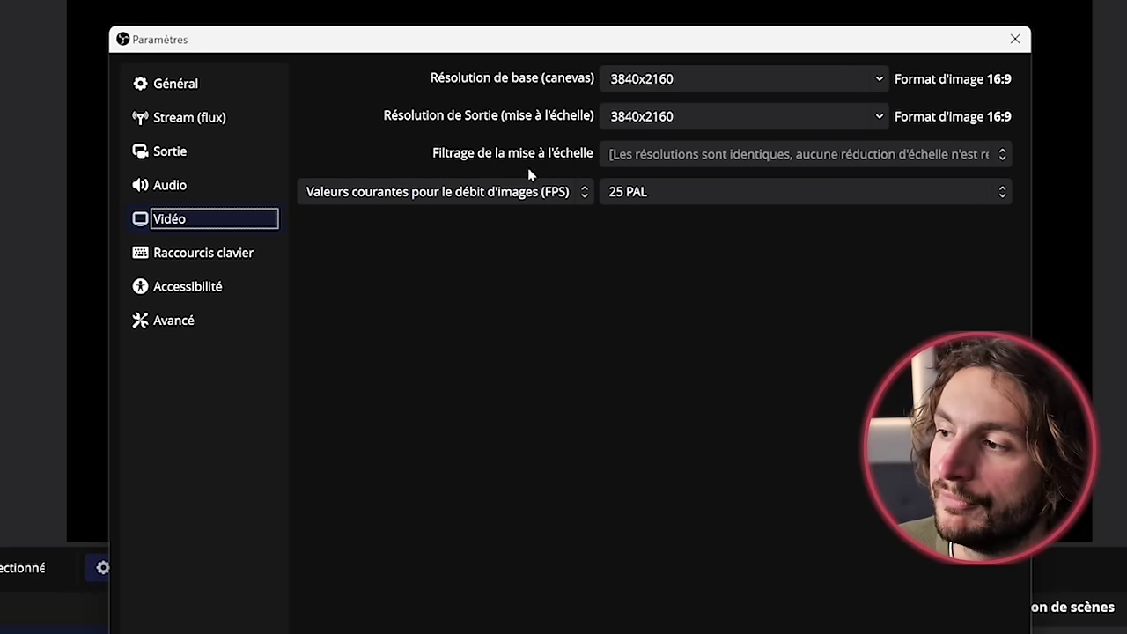
Review the keyboard shortcut actions and the accessibility colour settings
key("Down")
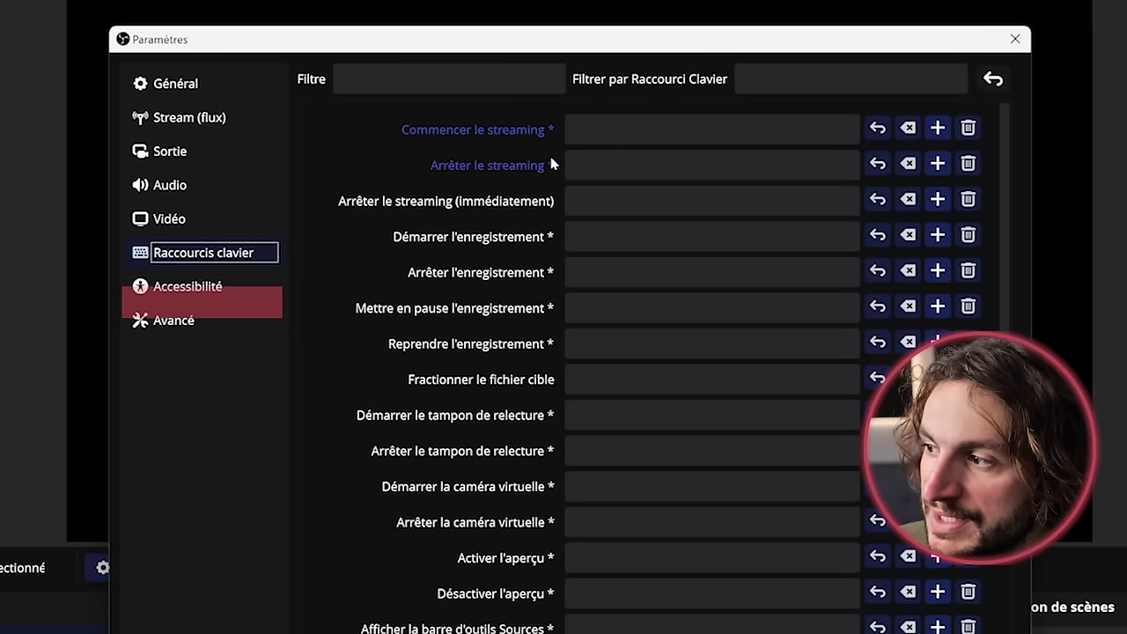
scroll(617, 202, "down", 5)
scroll(662, 264, "down", 3)
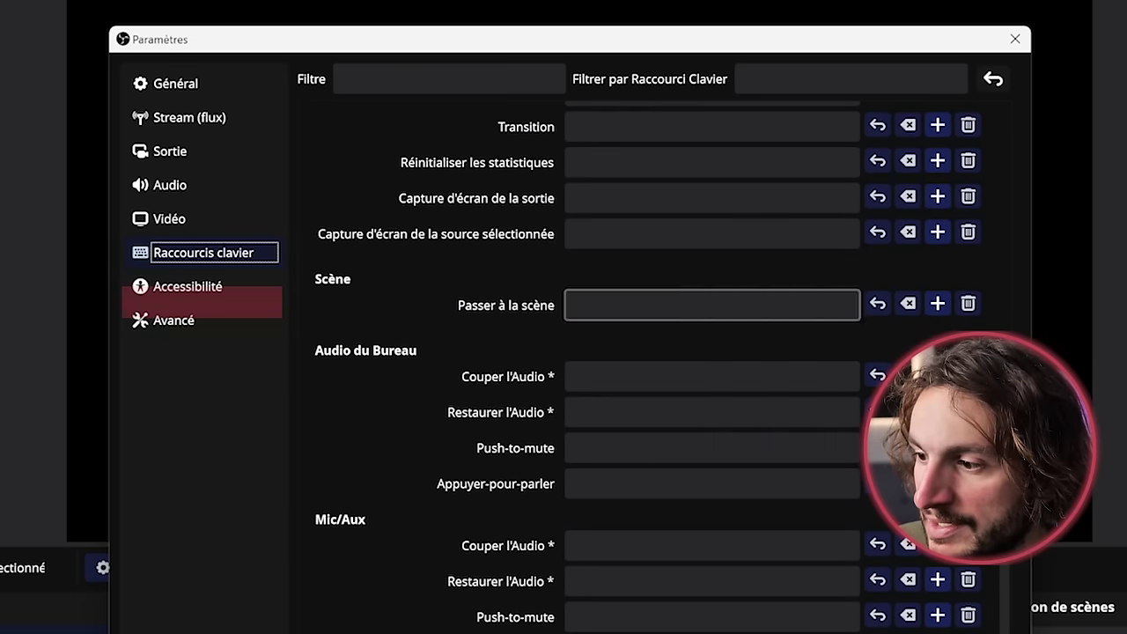
scroll(674, 385, "up", 6)
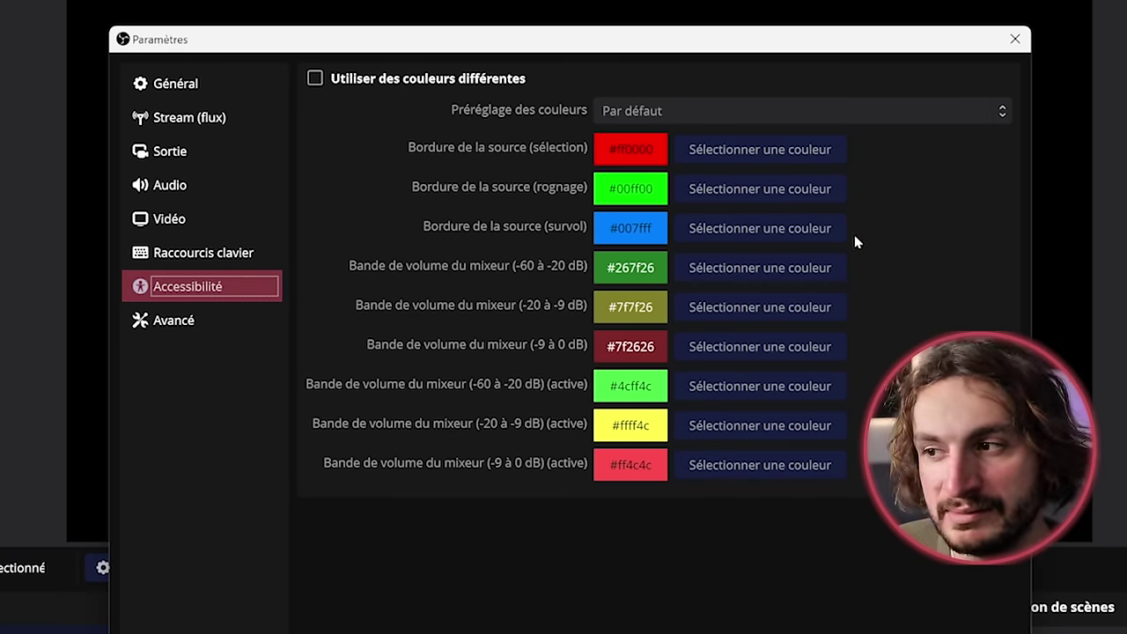
In the advanced recording settings, enable automatic conversion of recordings to mp4 (Convertir automatiquement en mp4)
left_click(194, 320)
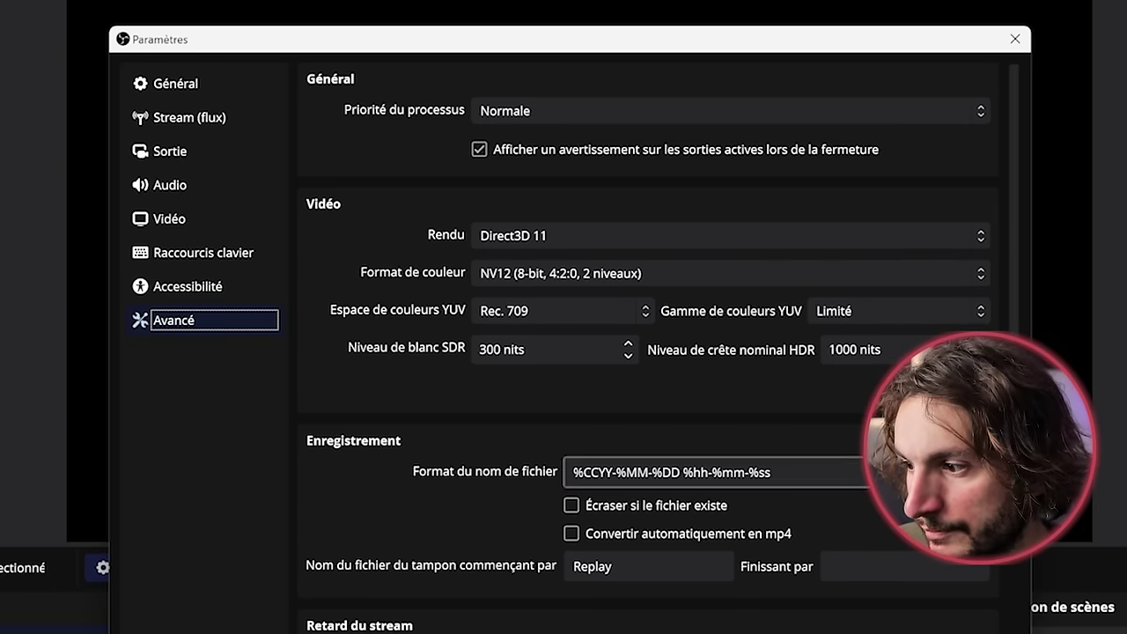
scroll(330, 224, "down", 3)
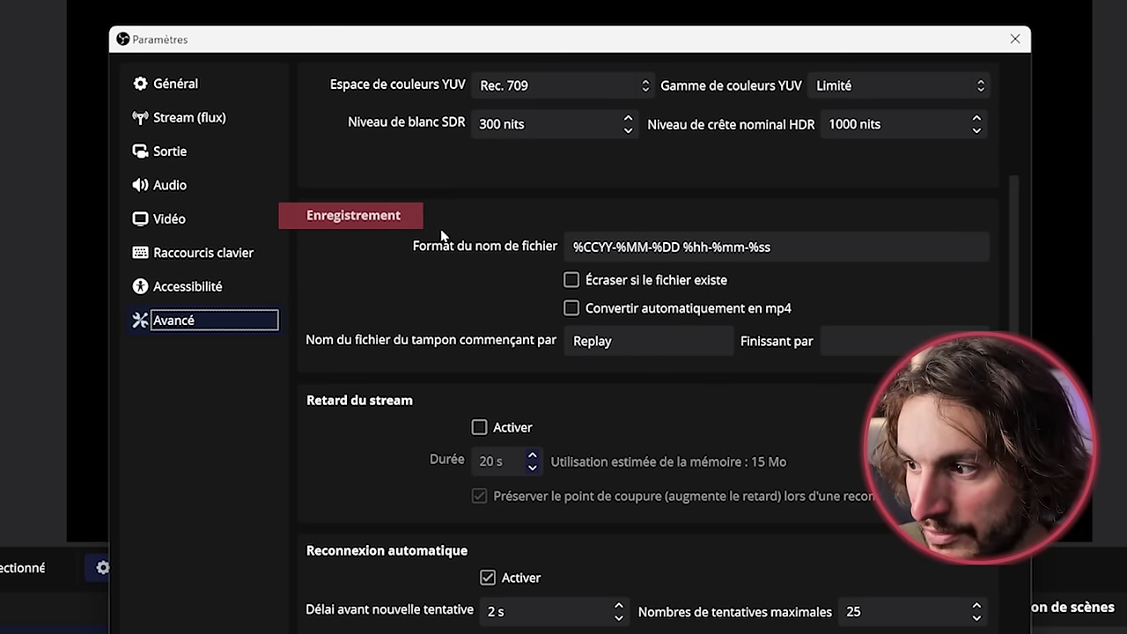
left_click(571, 308)
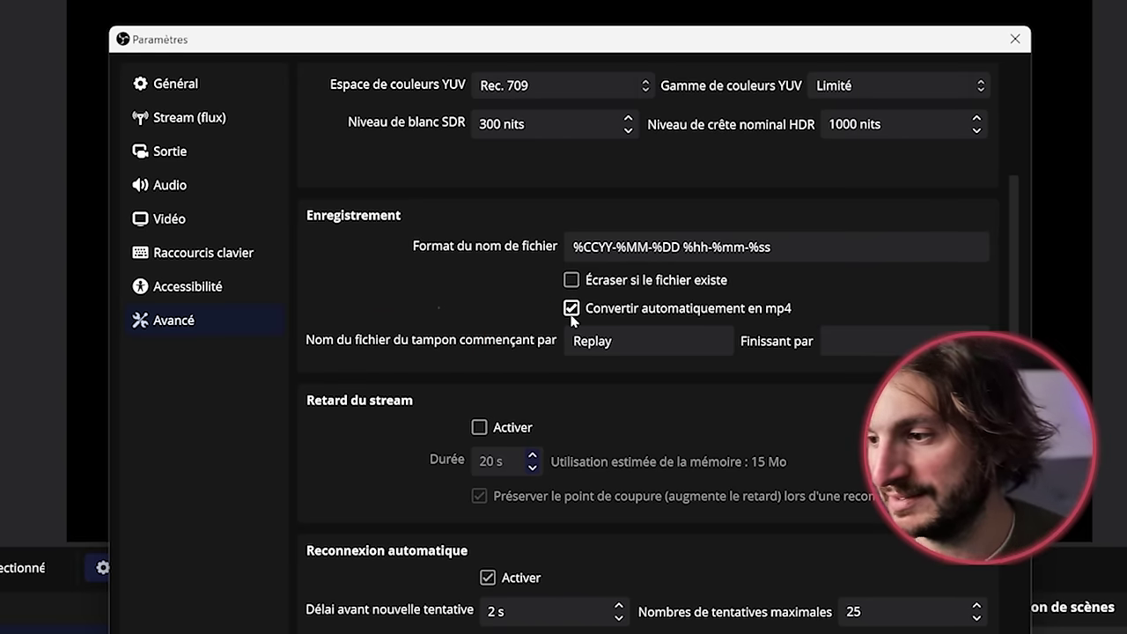
scroll(410, 390, "down", 3)
scroll(423, 396, "up", 3)
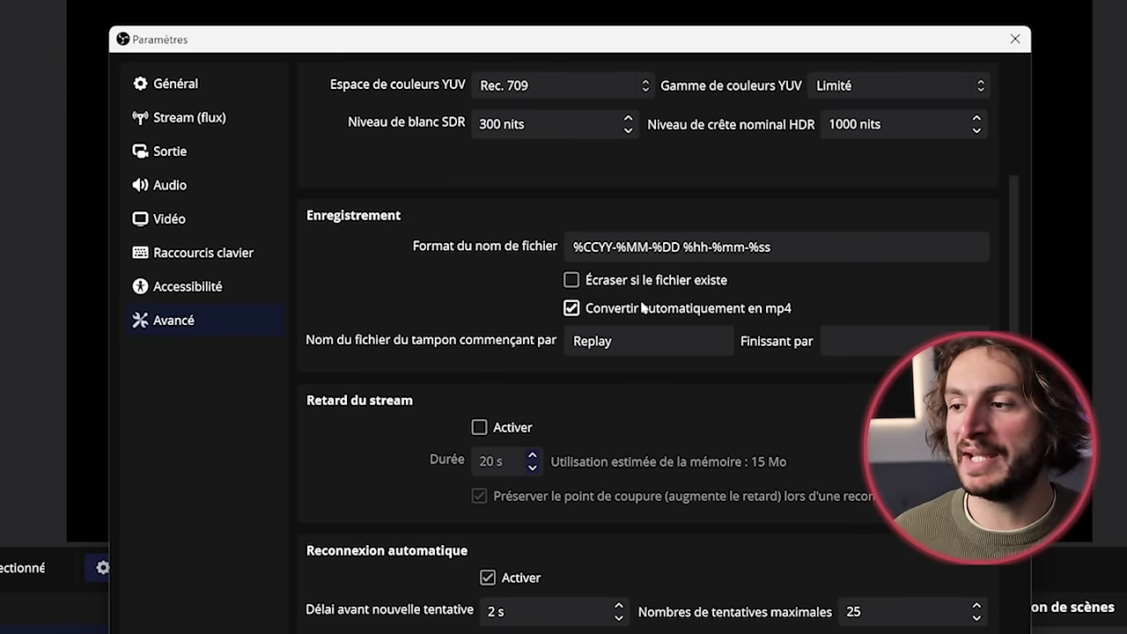
Compare the recording format in the output settings with the automatic mp4 conversion option in the advanced settings
left_click(184, 156)
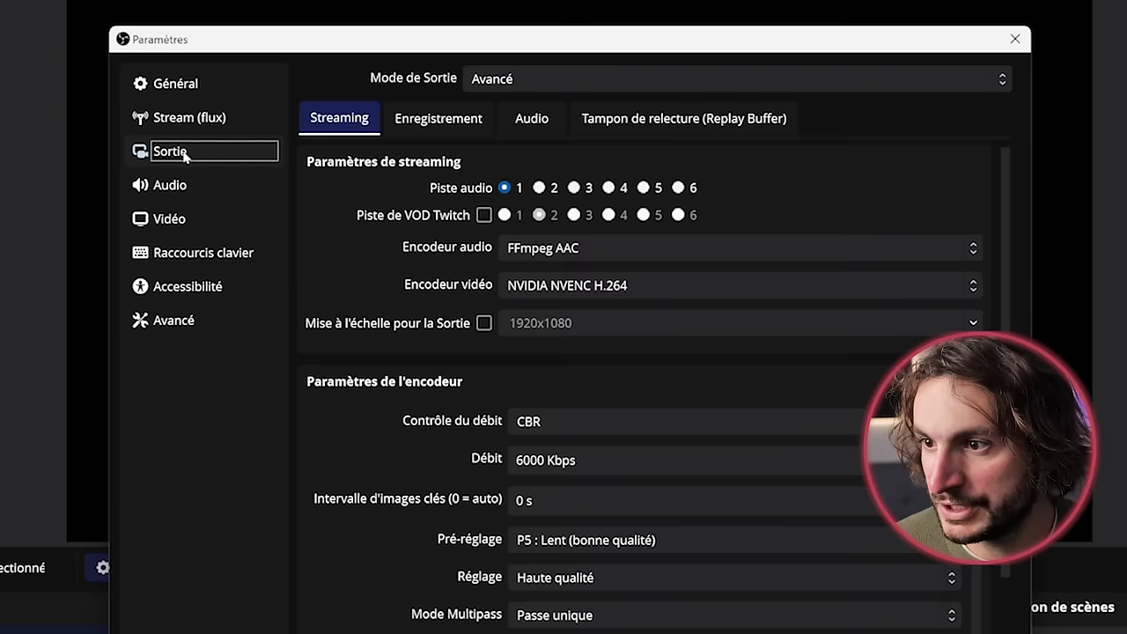
left_click(445, 126)
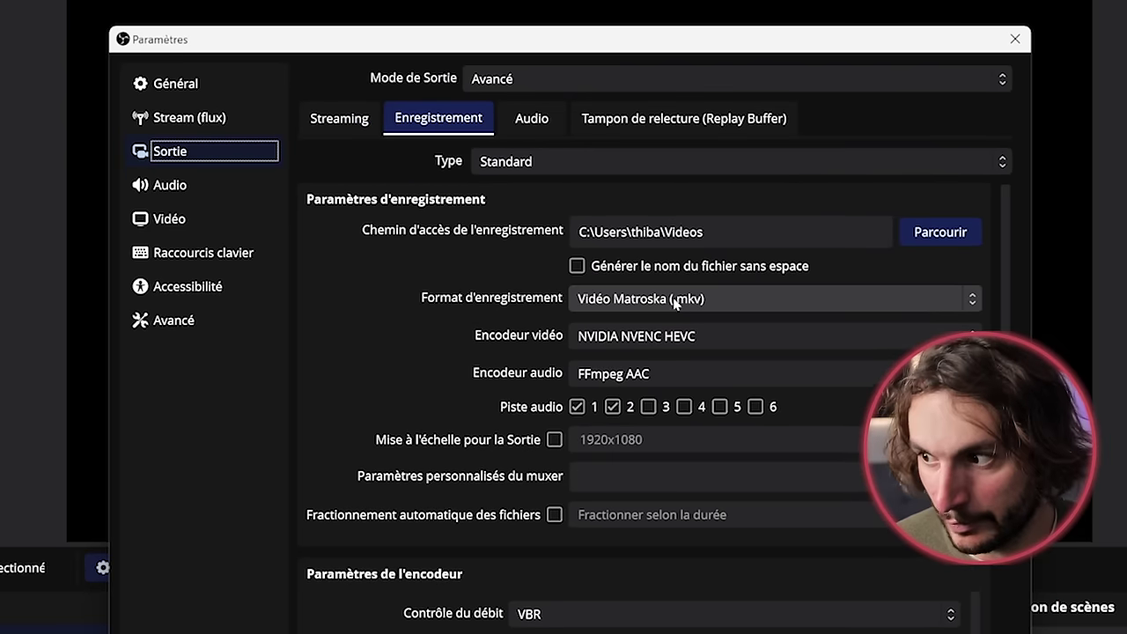
left_click(198, 321)
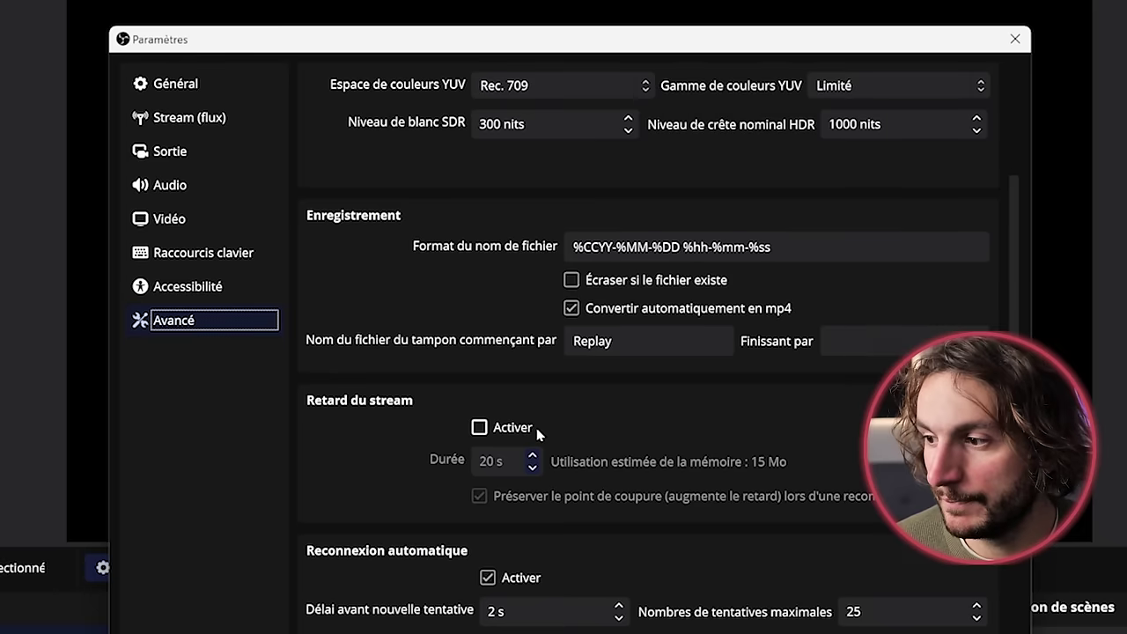
scroll(777, 347, "down", 3)
scroll(699, 420, "up", 4)
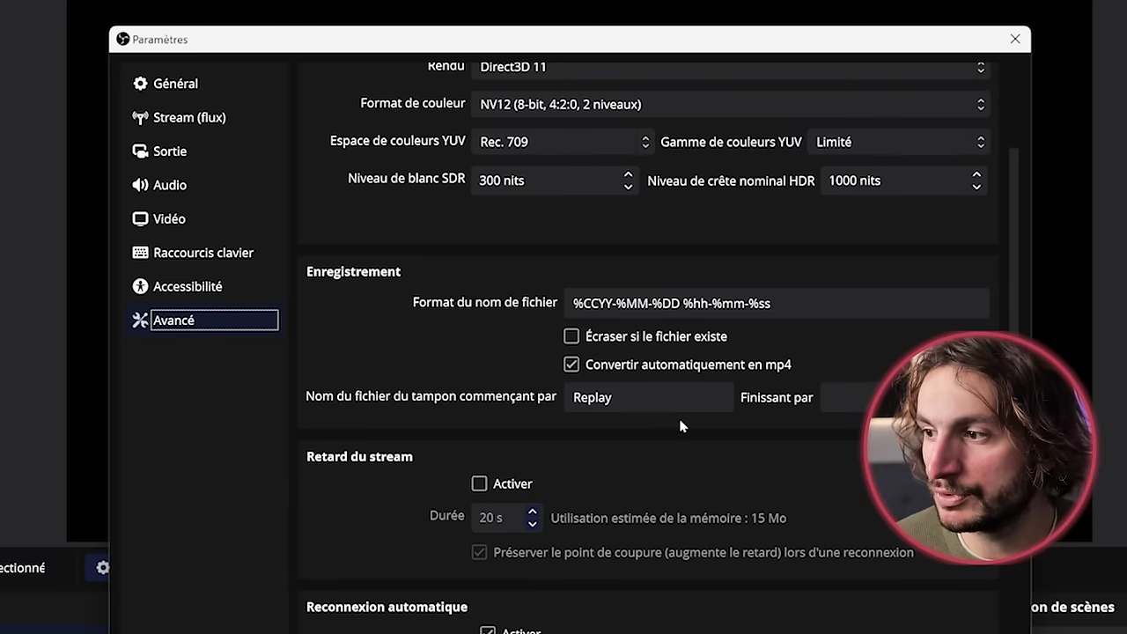
scroll(675, 426, "down", 1)
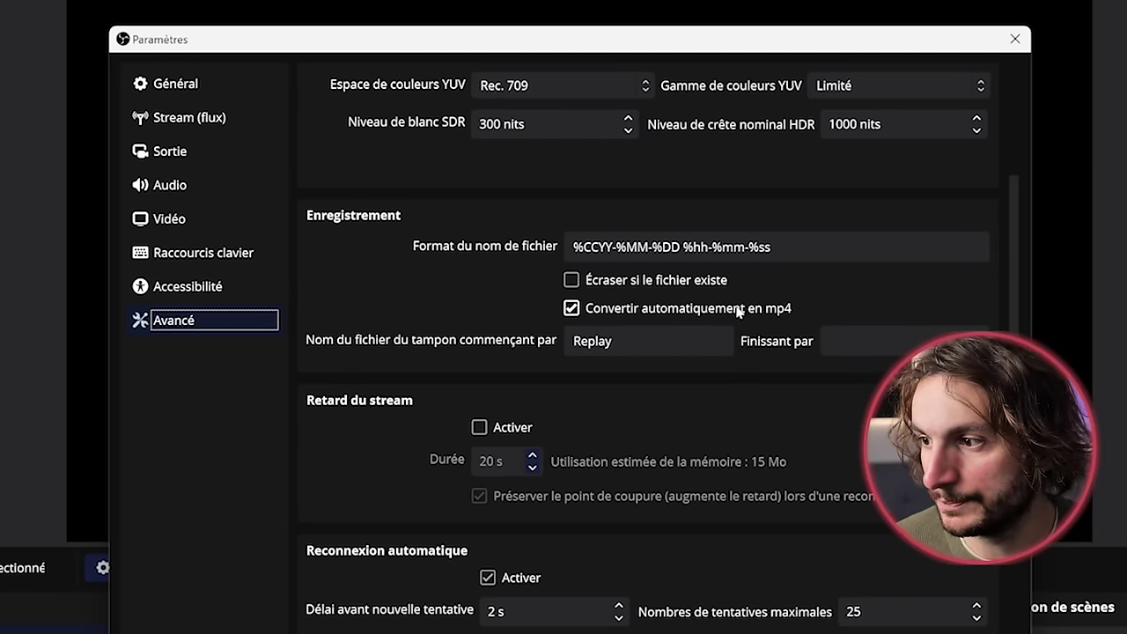
left_click(172, 150)
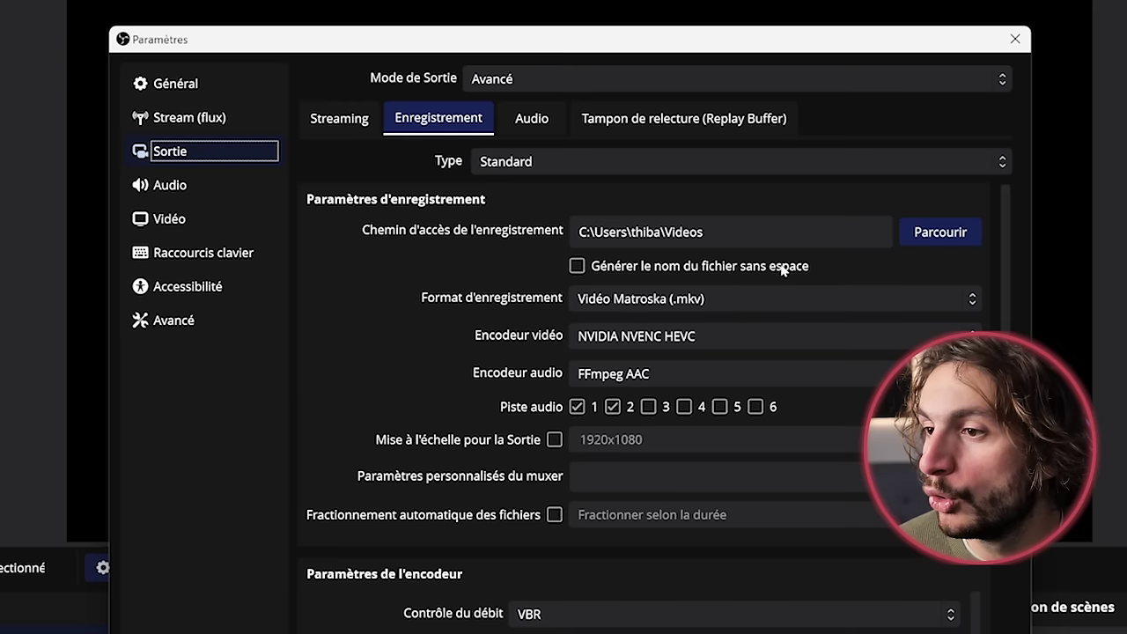
Check which file formats are available for recordings in the output settings, keeping Vidéo Matroska (.mkv)
left_click(701, 304)
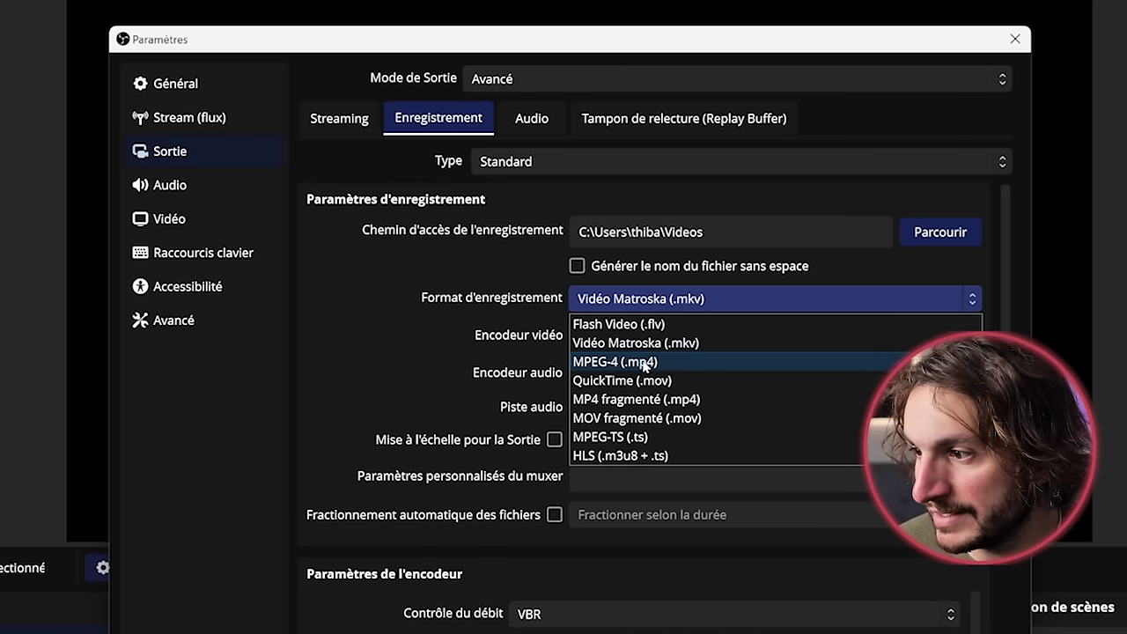
left_click(473, 308)
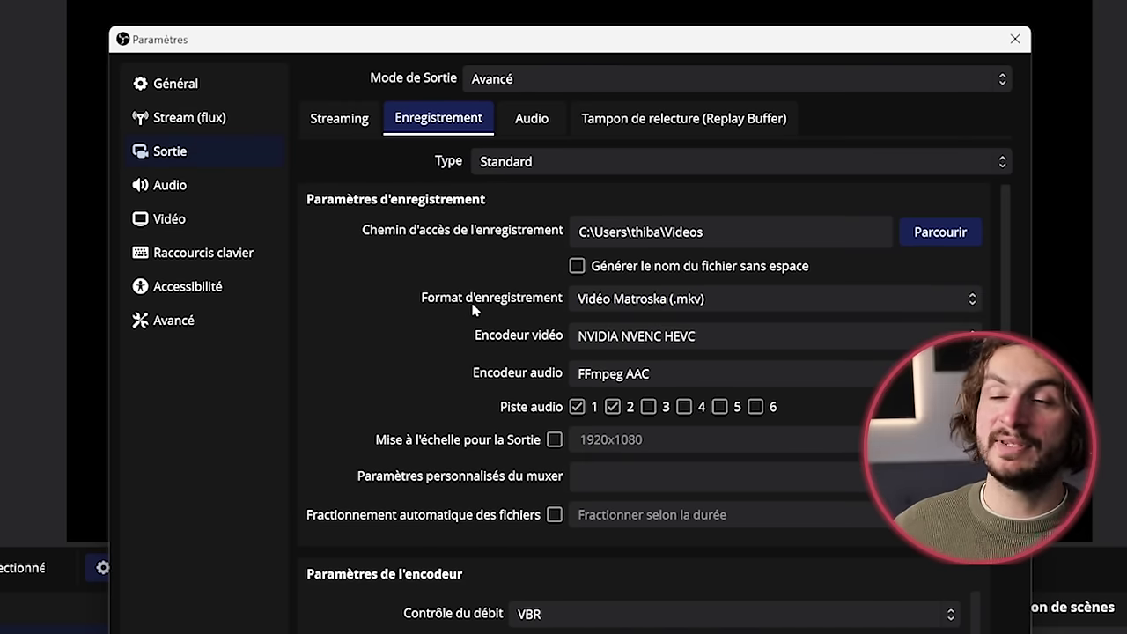
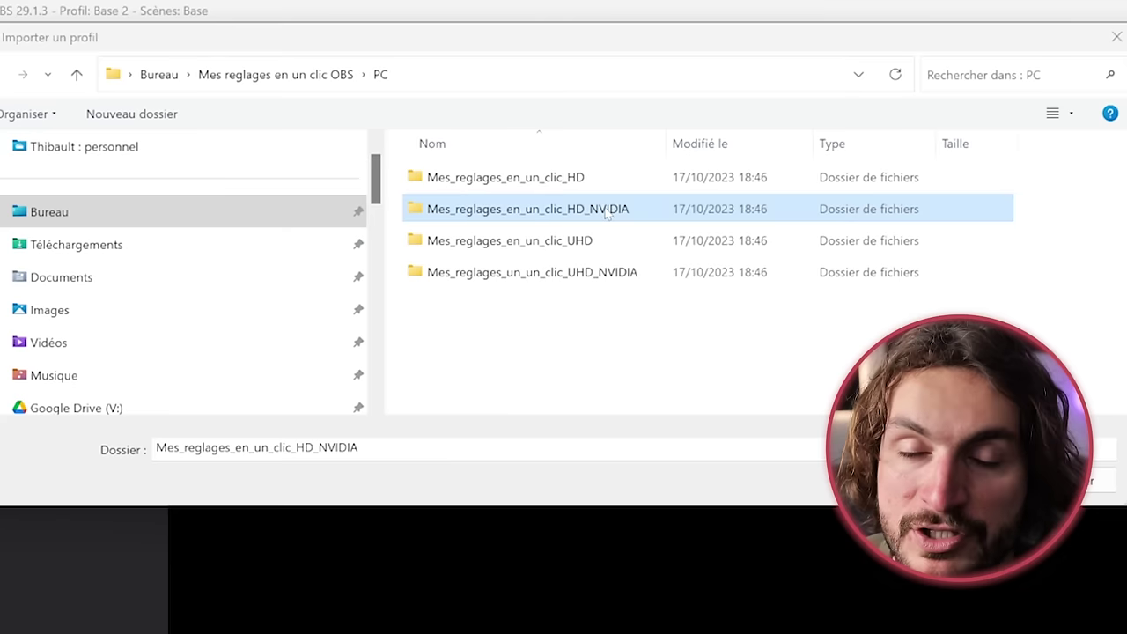
In the profile import dialog, look through the HD and UHD settings folders offered for PC and for MAC
left_click(584, 247)
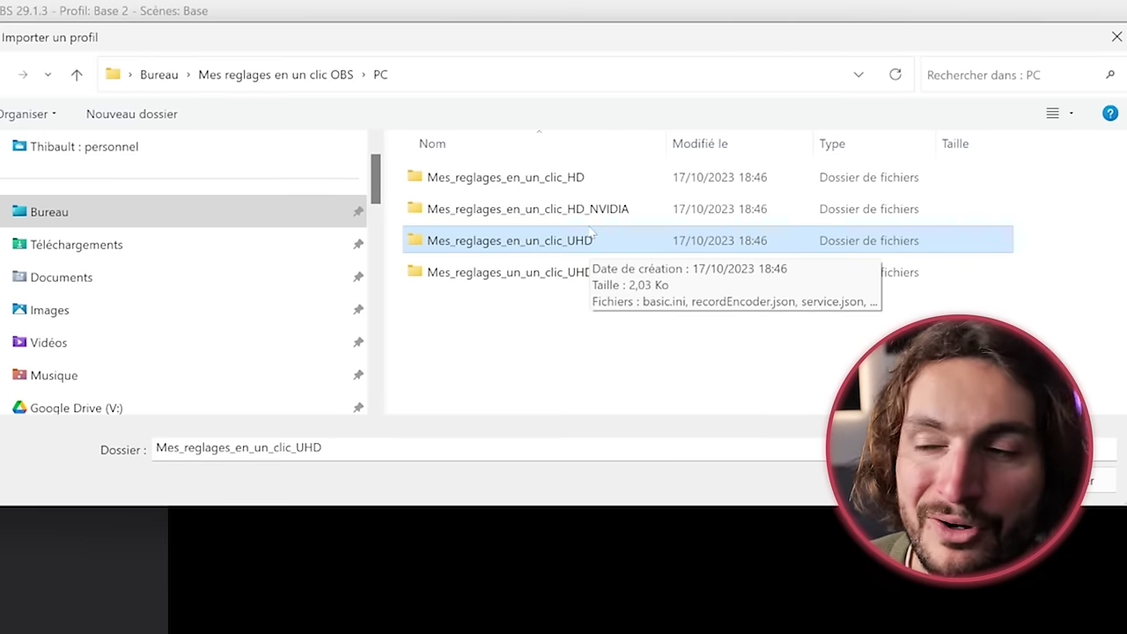
left_click(563, 273)
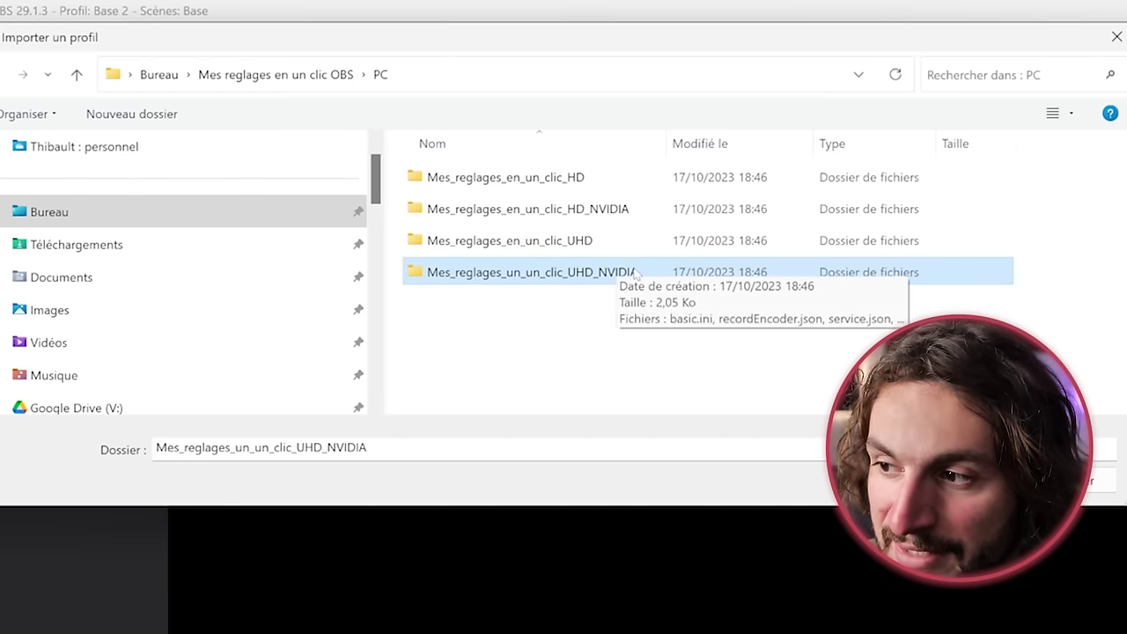
left_click(363, 74)
left_click(387, 105)
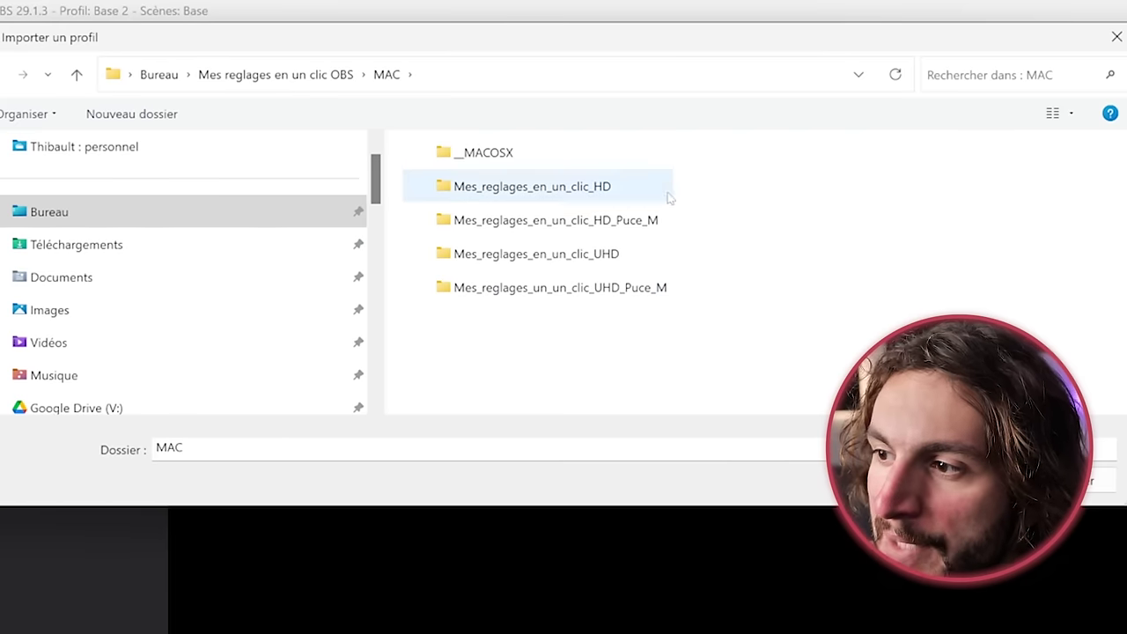
left_click(632, 221)
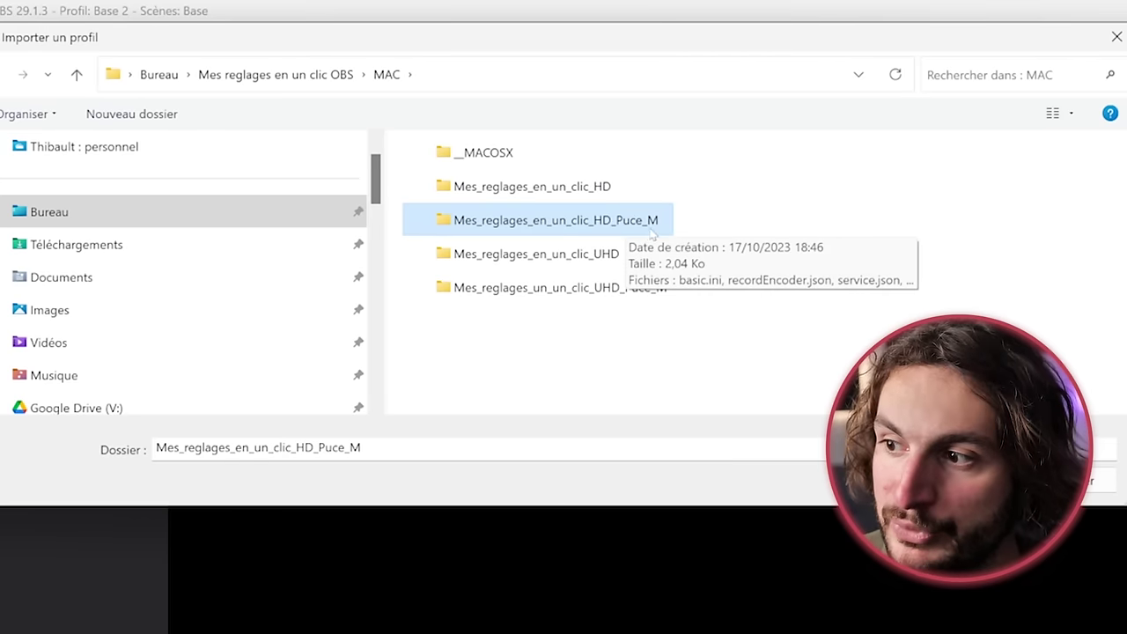
left_click(607, 291)
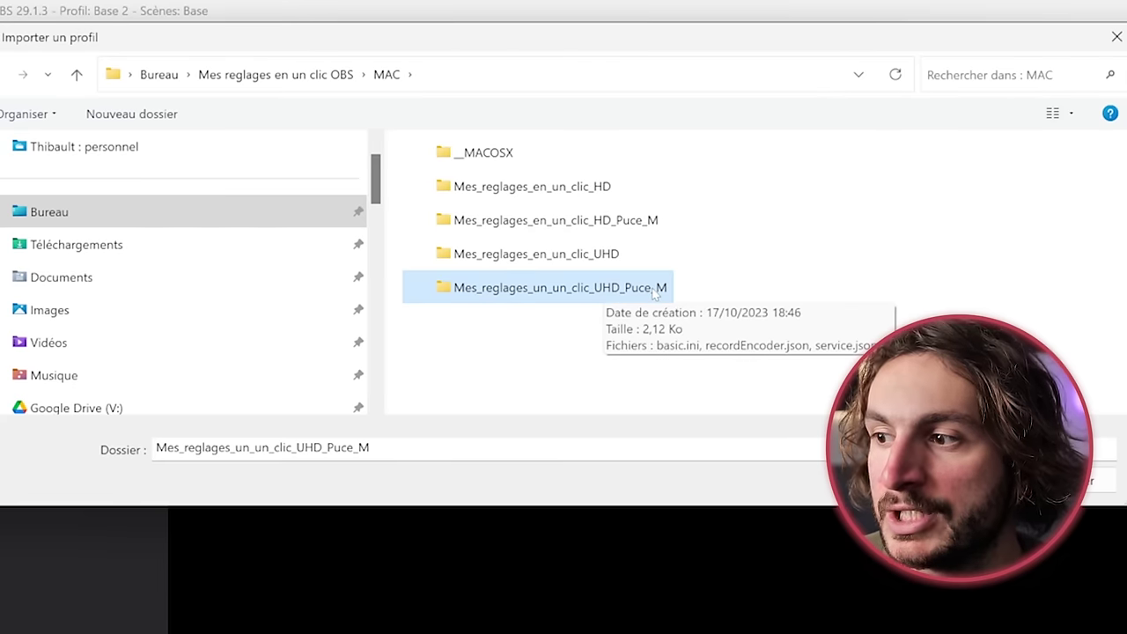
left_click(616, 187)
left_click(607, 259)
left_click(606, 187)
left_click(616, 254)
left_click(607, 187)
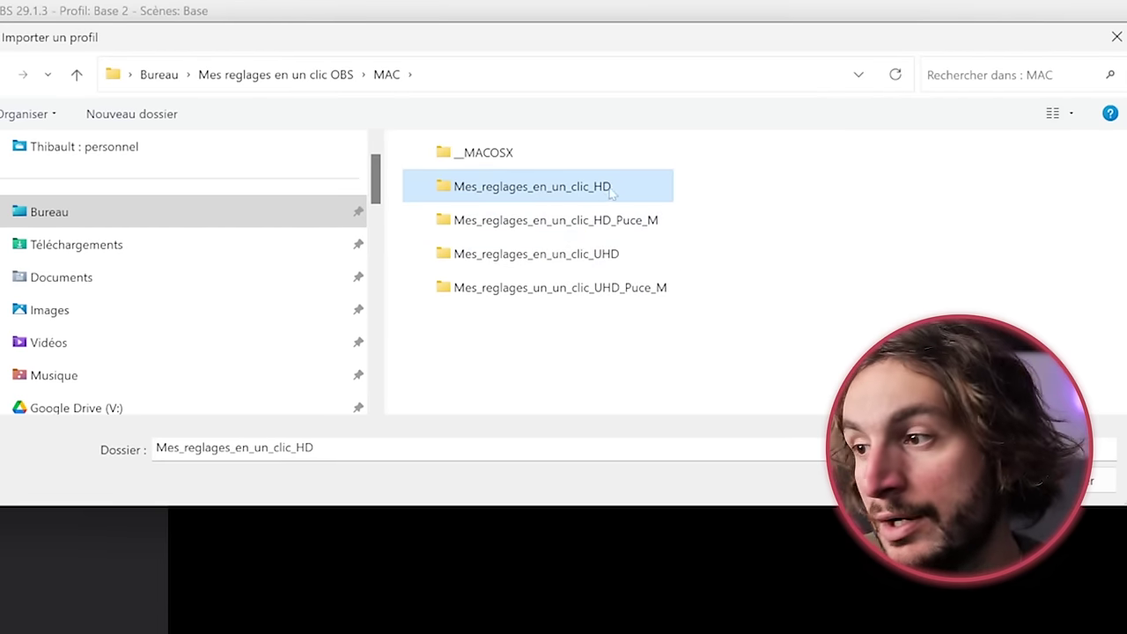
left_click(616, 254)
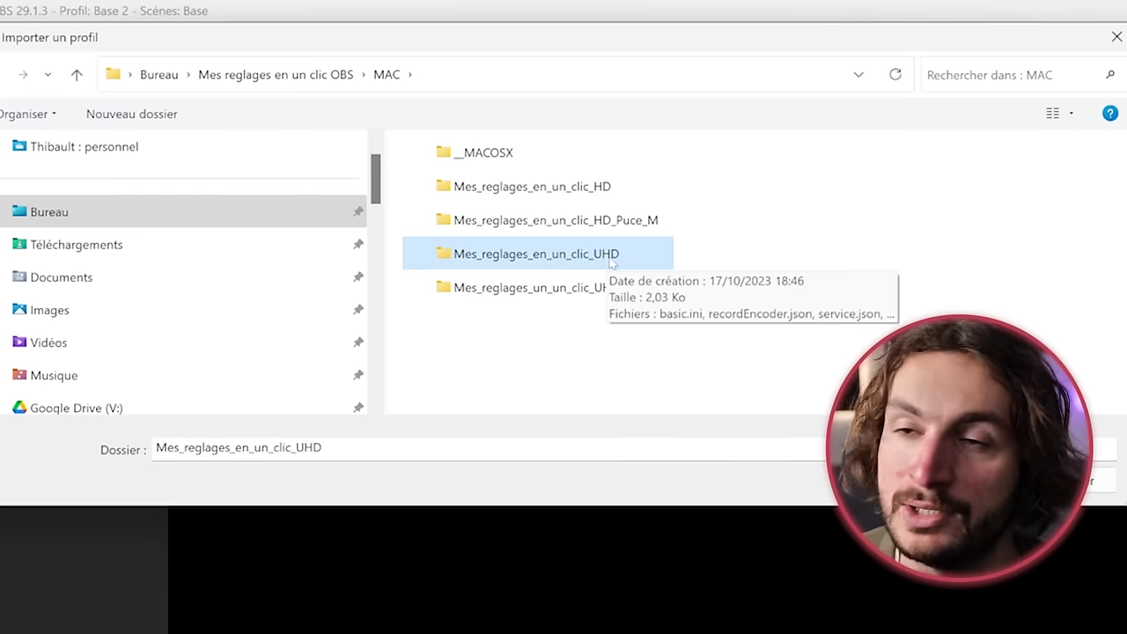
Choose the PC folder Mes_reglages_en_un_clic_HD_NVIDIA for import and switch to the profile Mes reglages en un clic (HD NVIDIA)
key("alt+Up")
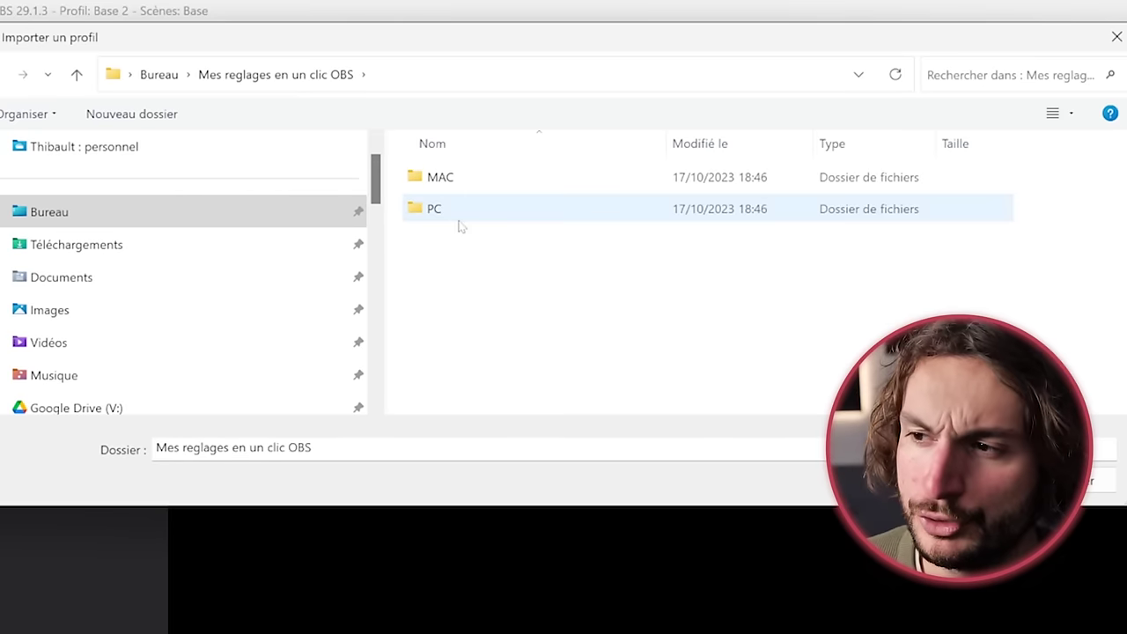
double_click(457, 209)
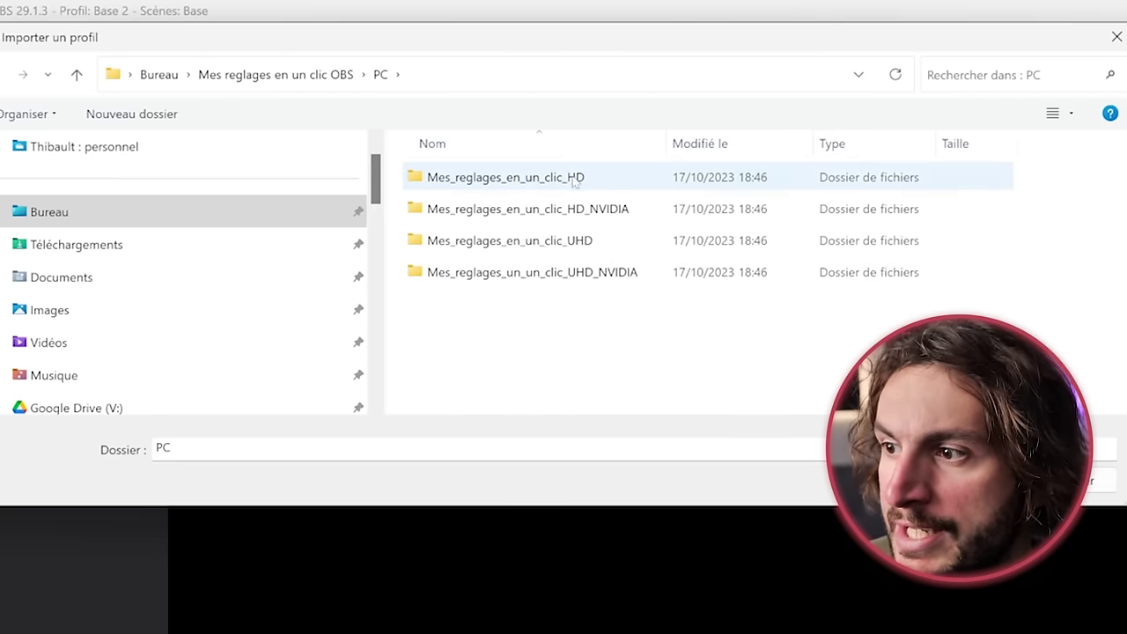
left_click(575, 215)
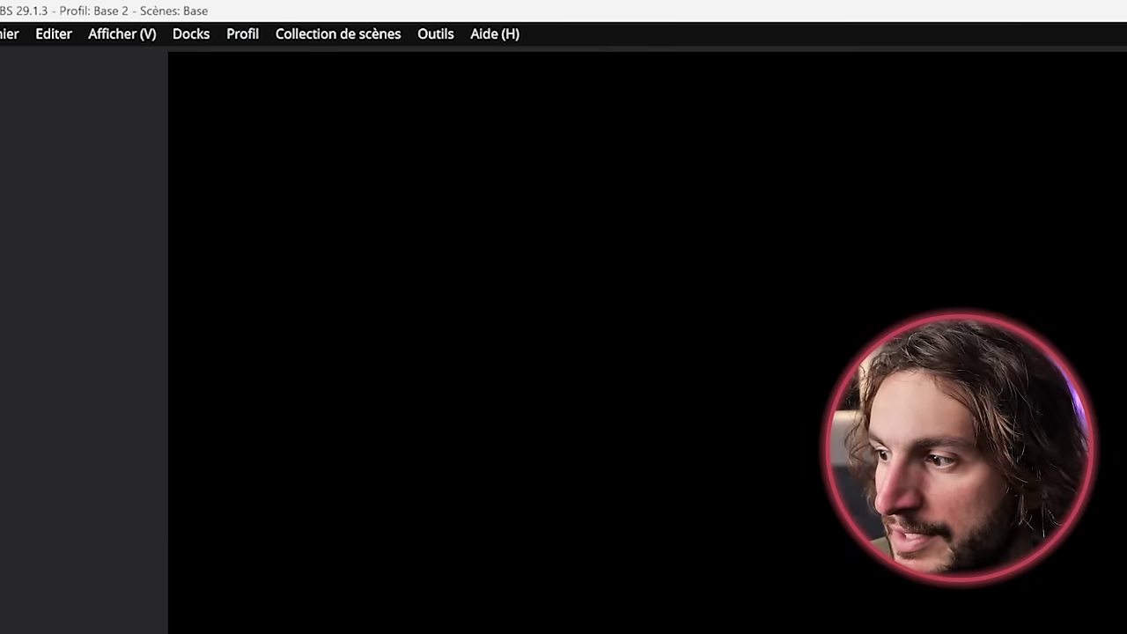
left_click(242, 33)
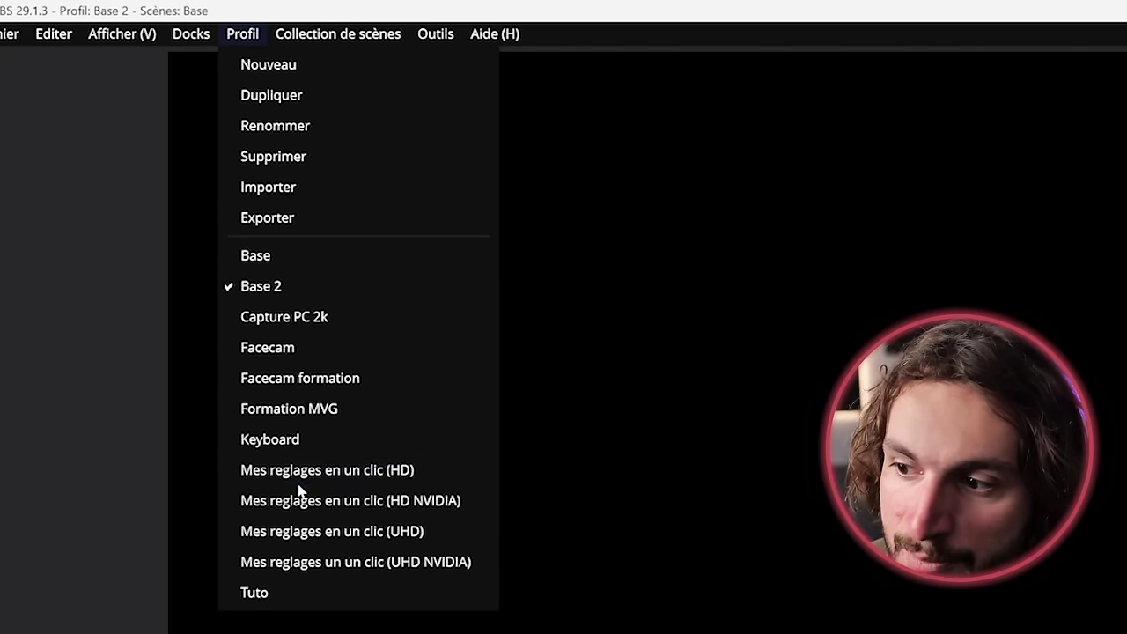
left_click(430, 503)
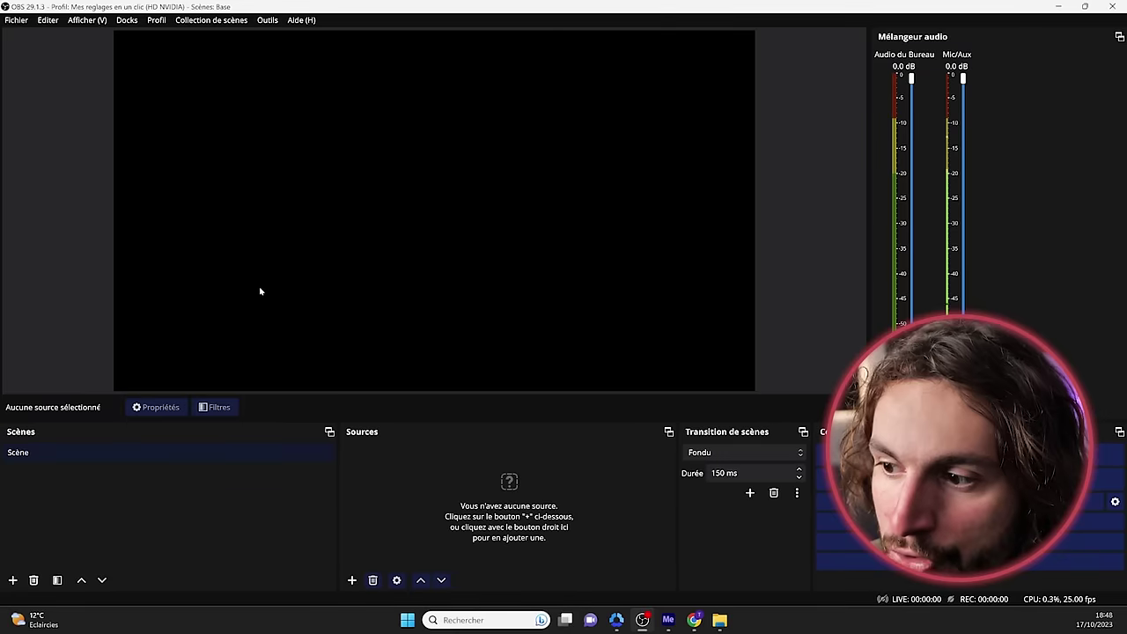
Review the active profile's audio, streaming output and video settings without changing anything
left_click(960, 543)
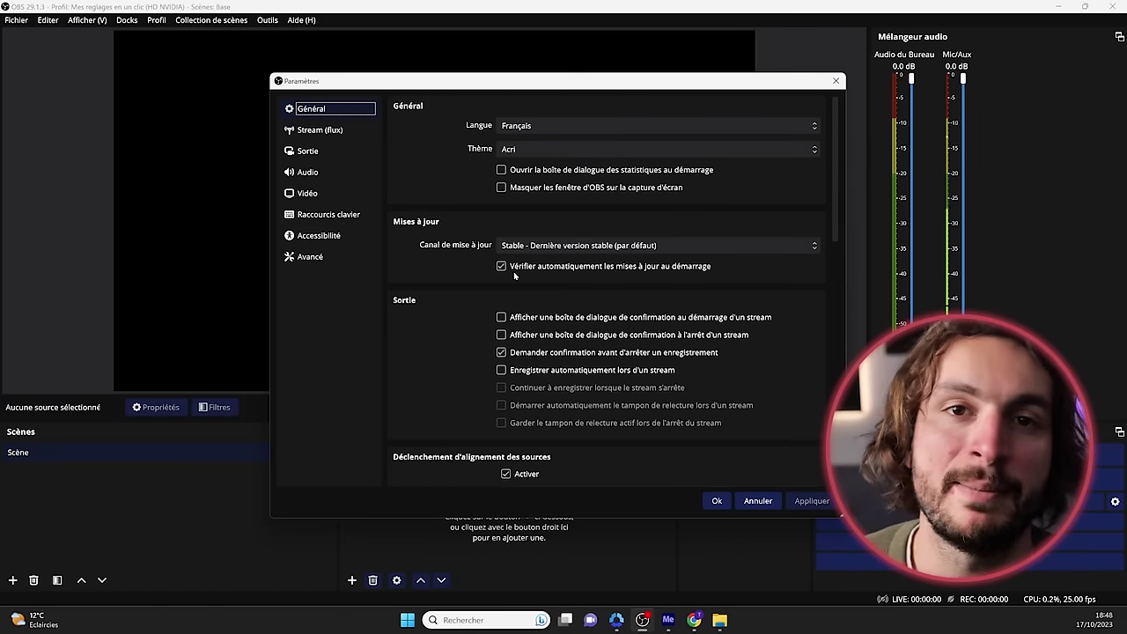
left_click(309, 171)
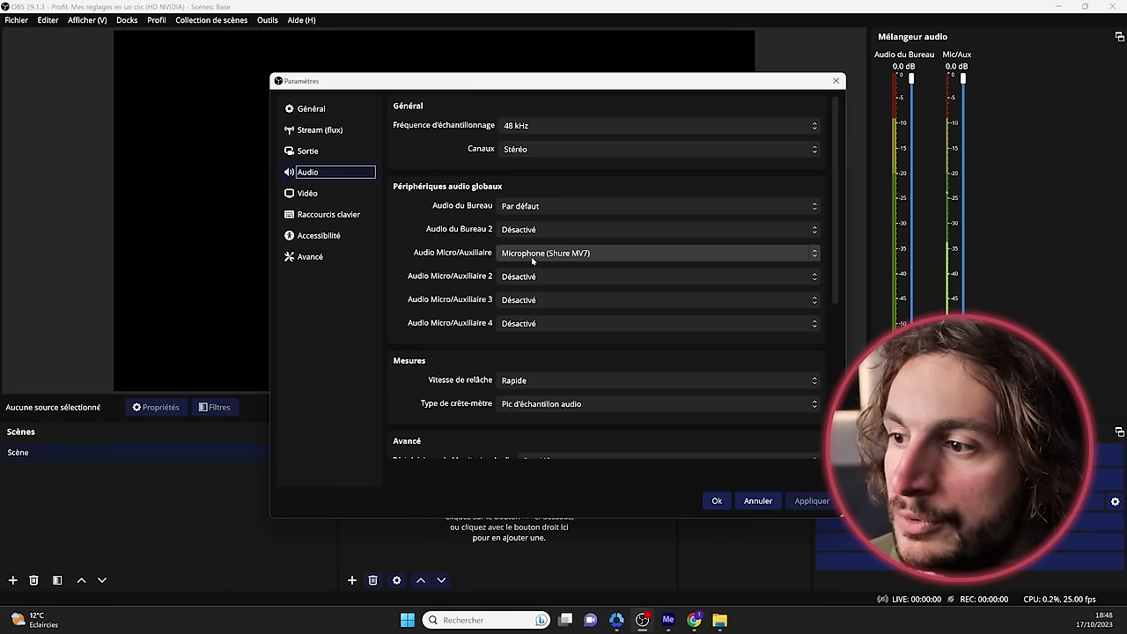
left_click(307, 151)
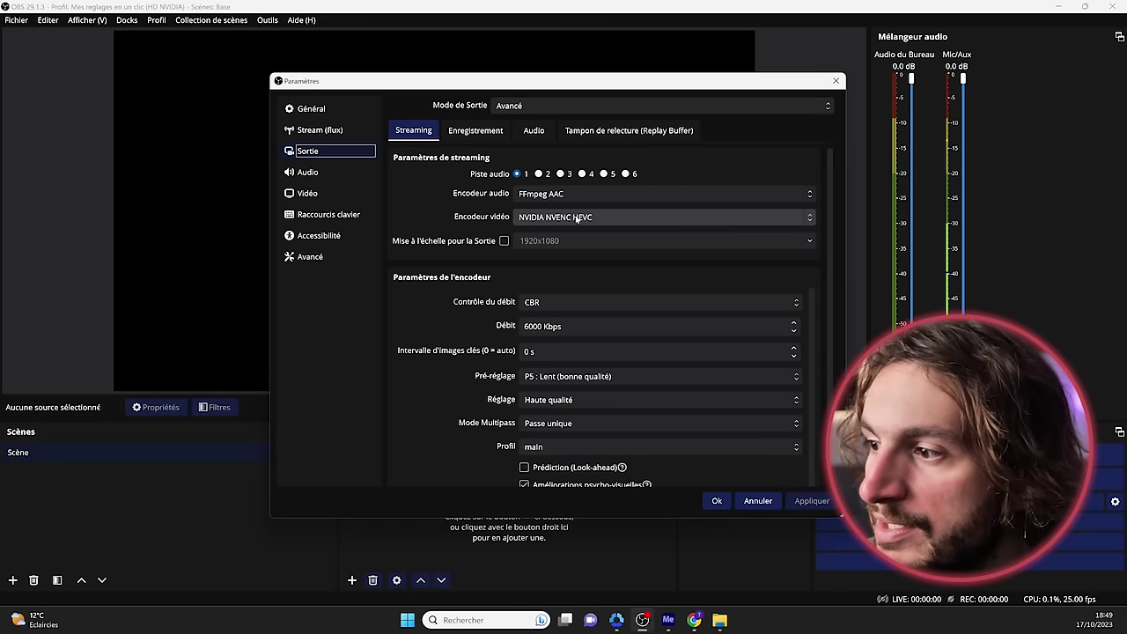
left_click(310, 193)
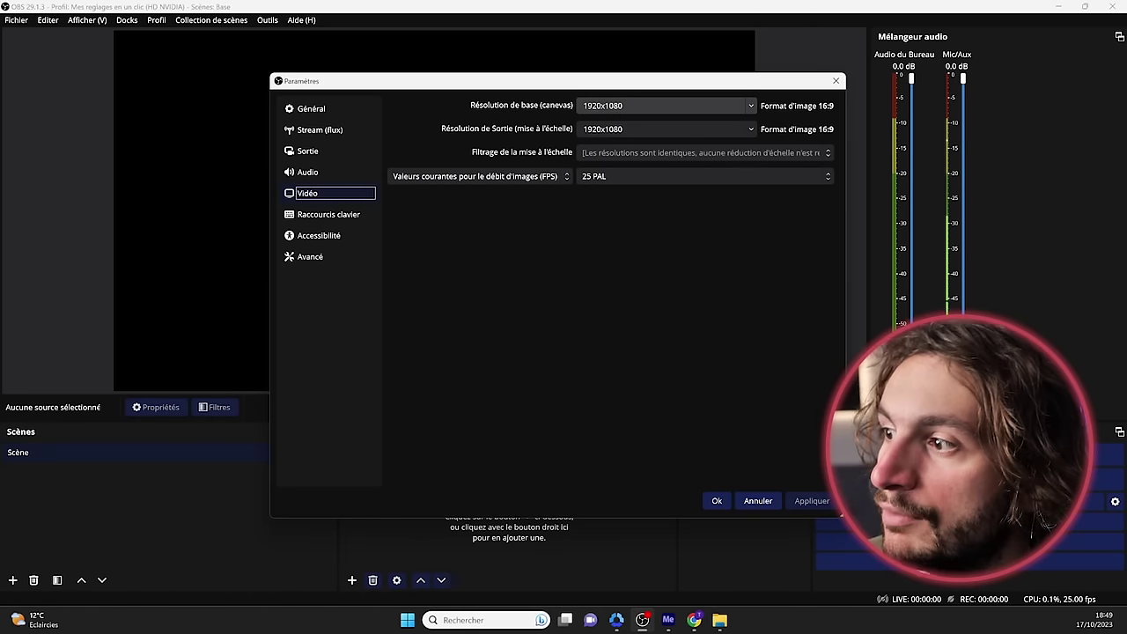
left_click(758, 501)
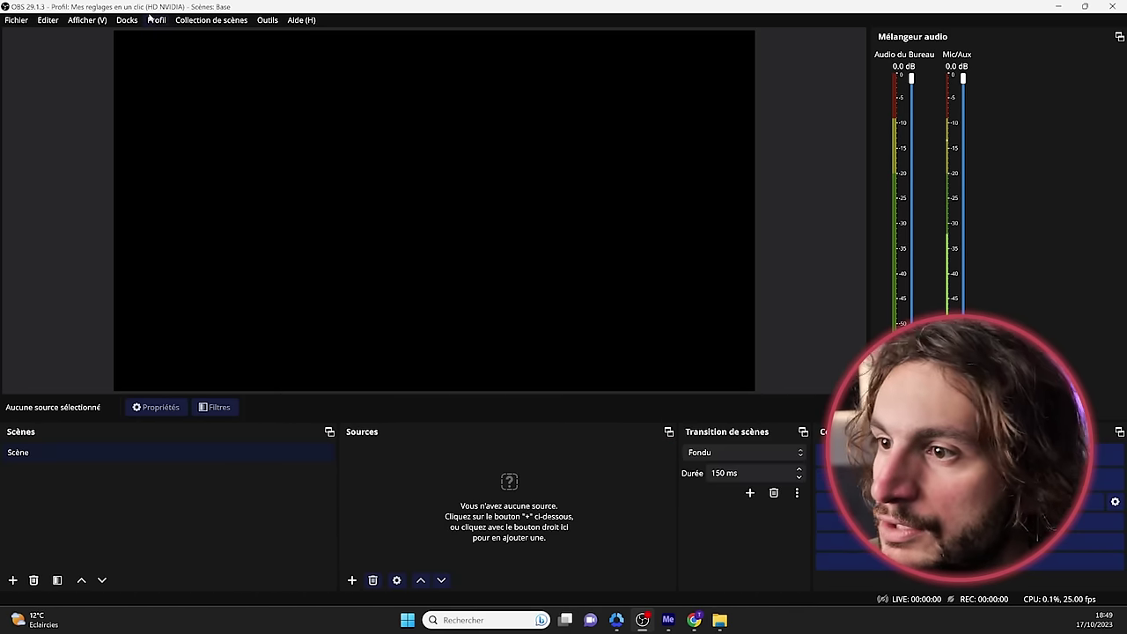
Switch to the profile Mes reglages un un clic (UHD NVIDIA) and check its recording output and video settings
left_click(153, 19)
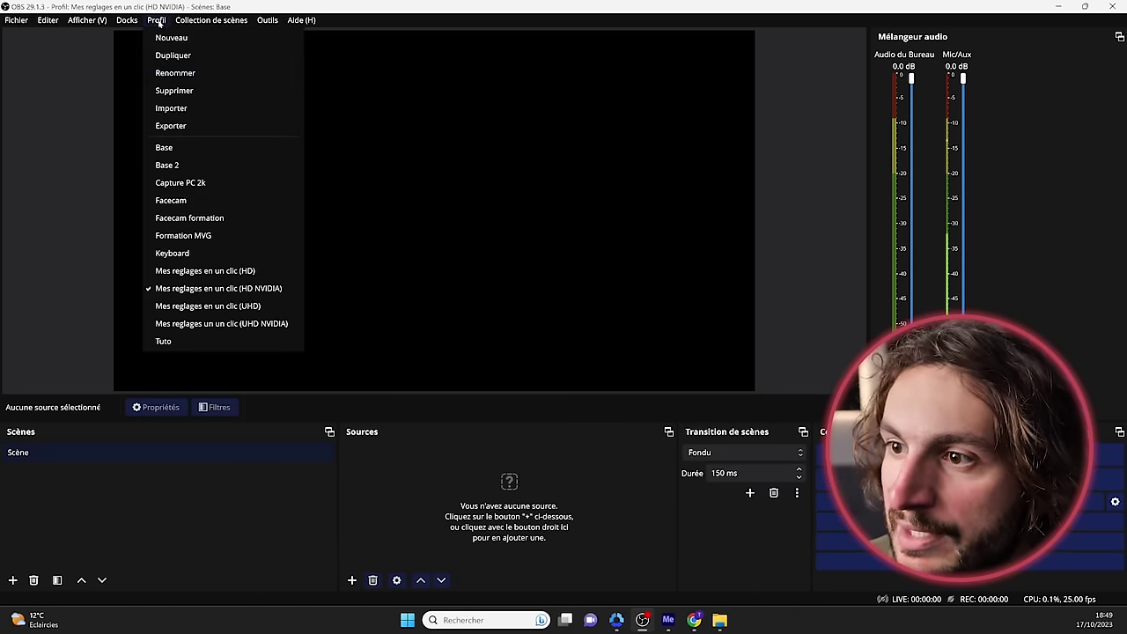
left_click(210, 324)
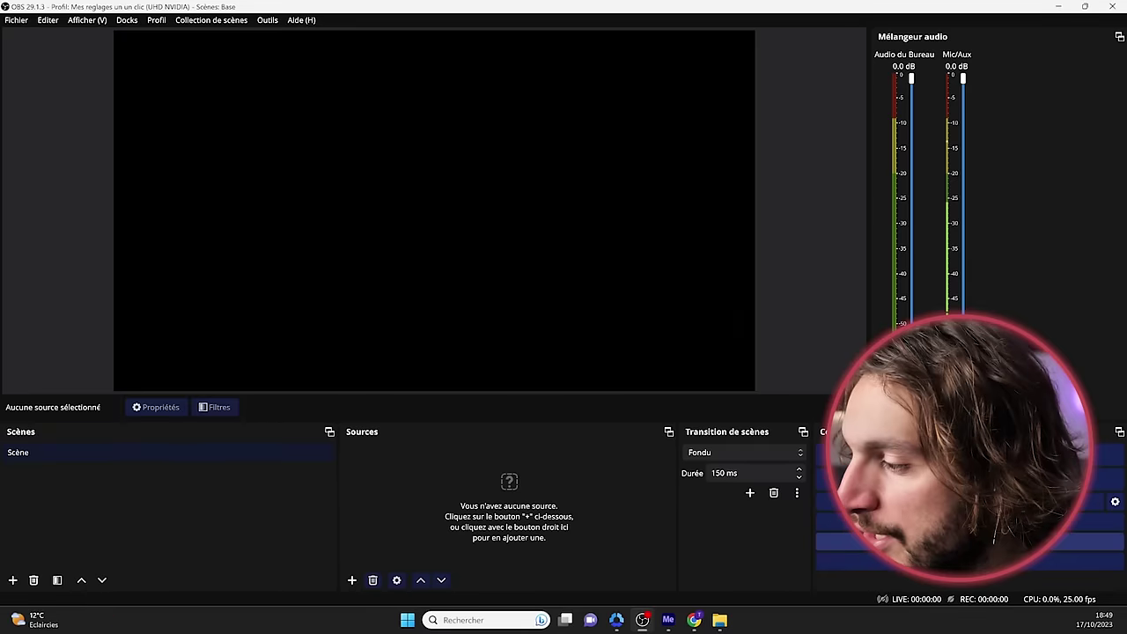
left_click(1112, 540)
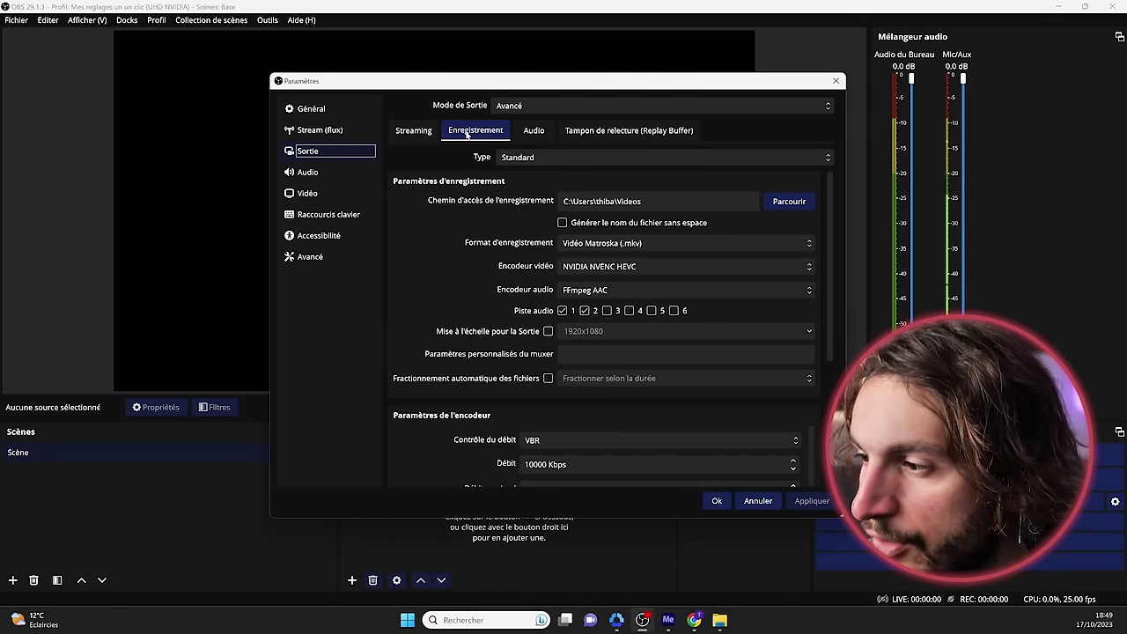
scroll(593, 463, "down", 1)
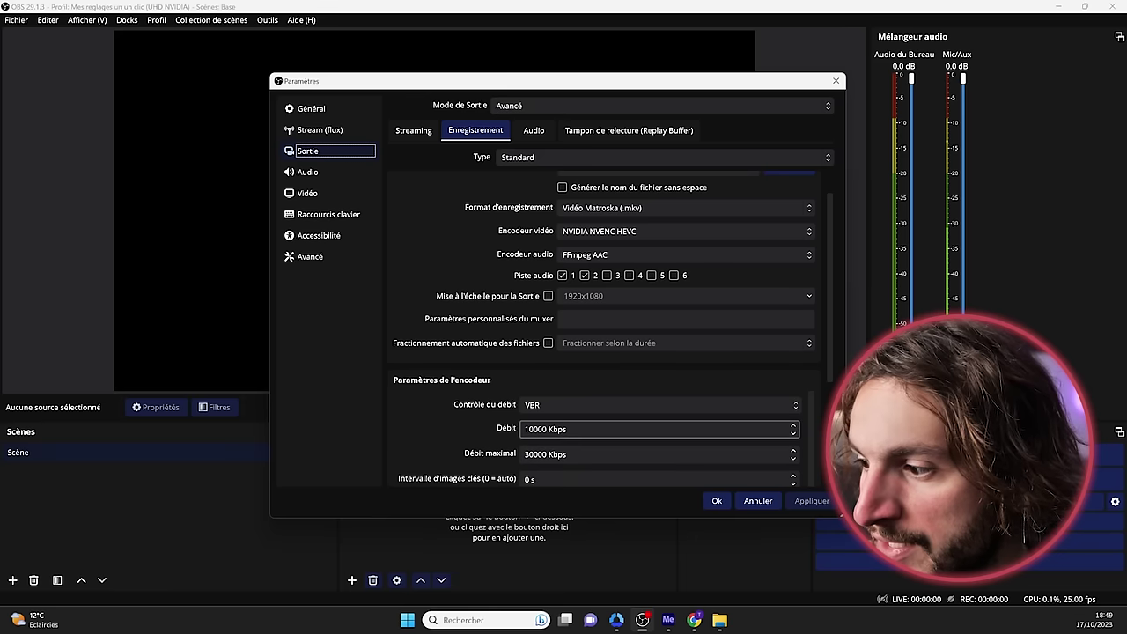
left_click(357, 194)
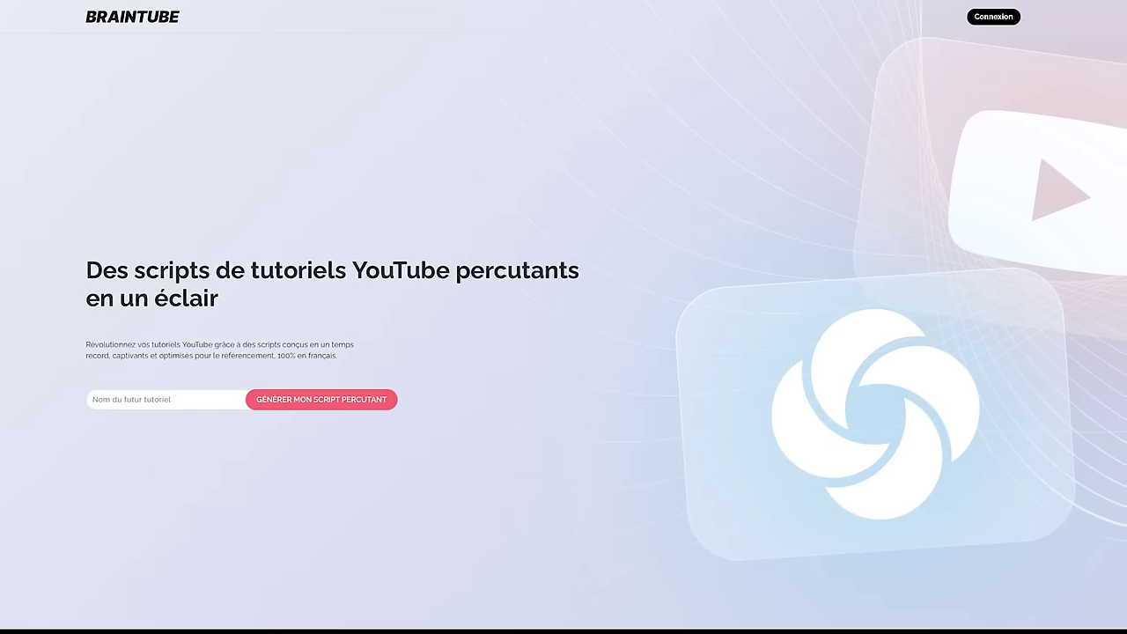
On the Braintube website, generate a script for a tutorial named "Comment améliorer son studio YouTube"
type("Comment améliorer son stud")
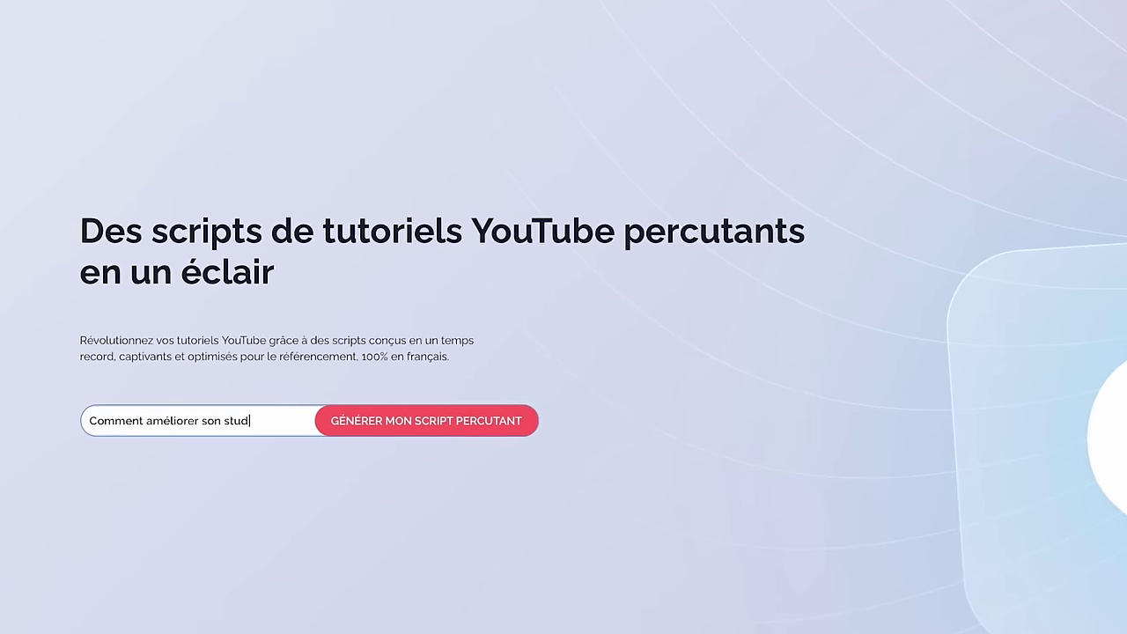
type("io YouTube")
left_click(353, 421)
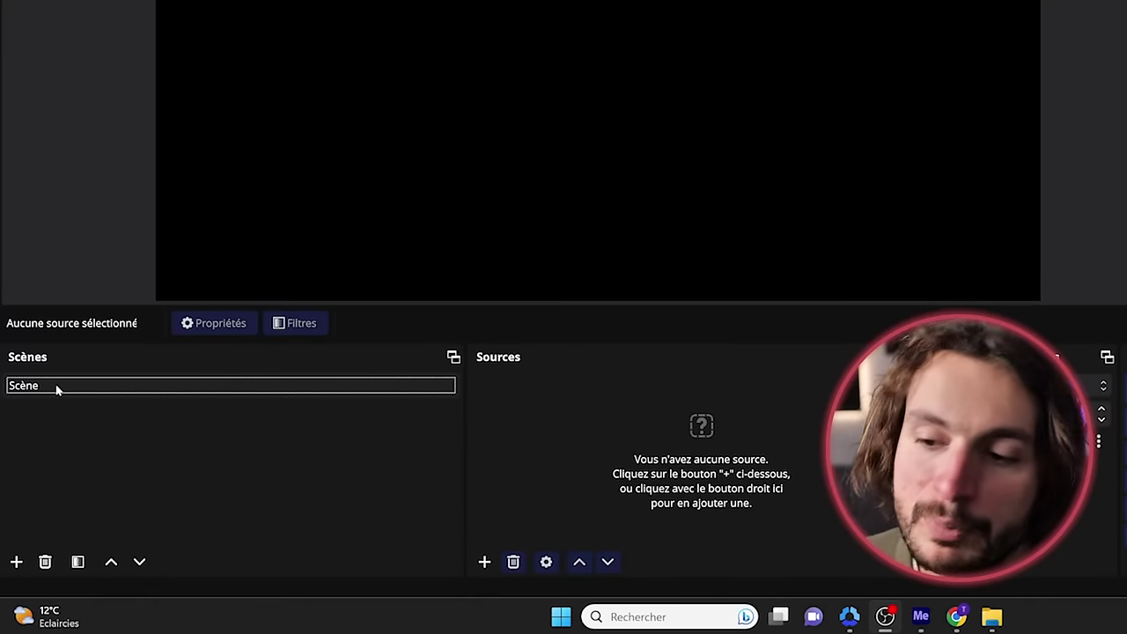
In OBS, rename the existing scene "Scène" to "Capture de"
right_click(56, 388)
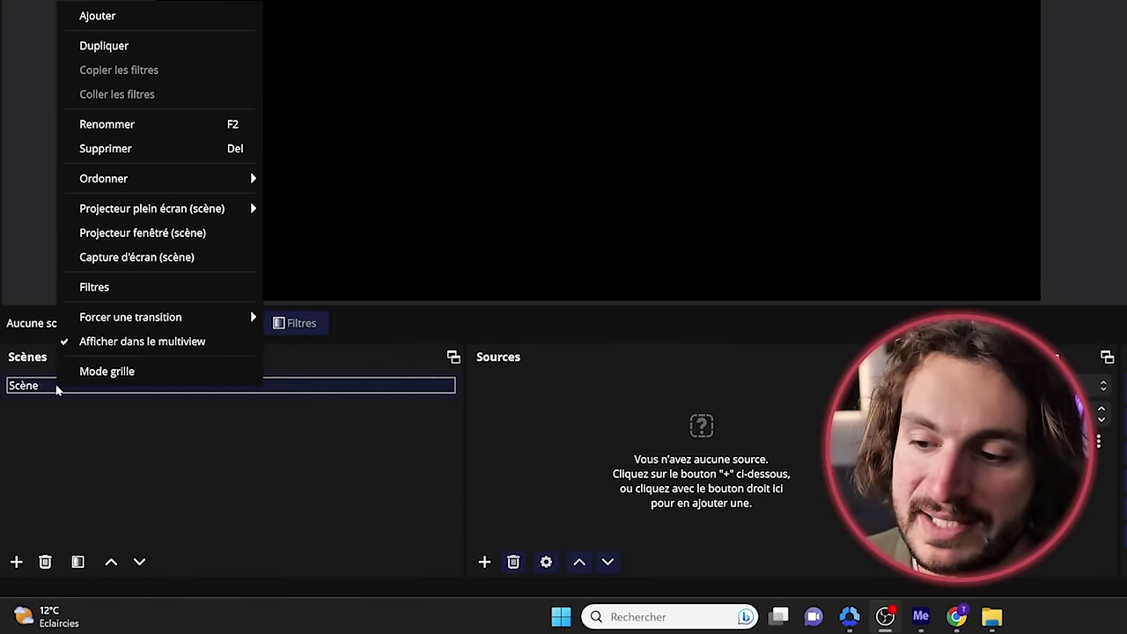
left_click(144, 127)
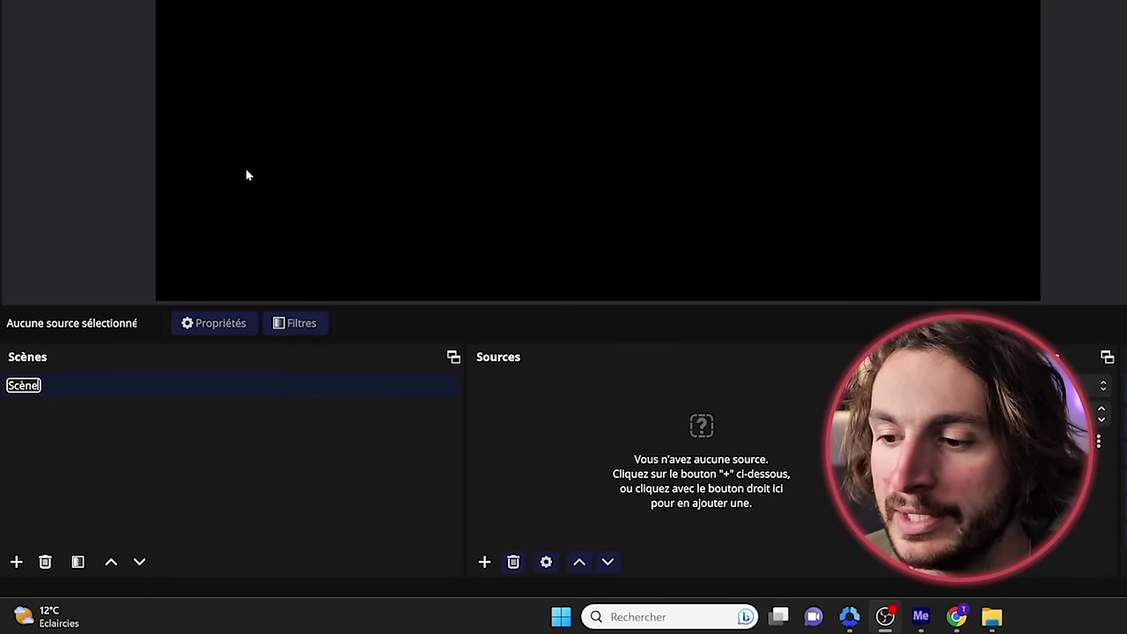
type("Capture de")
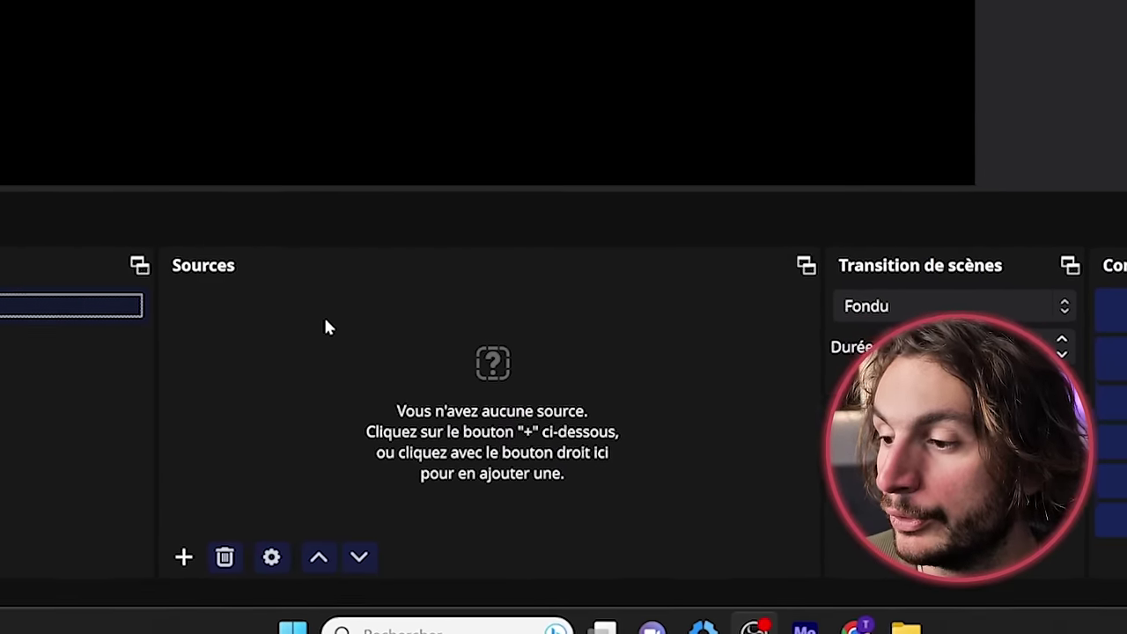
Add a new Capture d'écran source to the scene, capturing the screen U2777B: 3840x2160 @ 3440,0
left_click(183, 559)
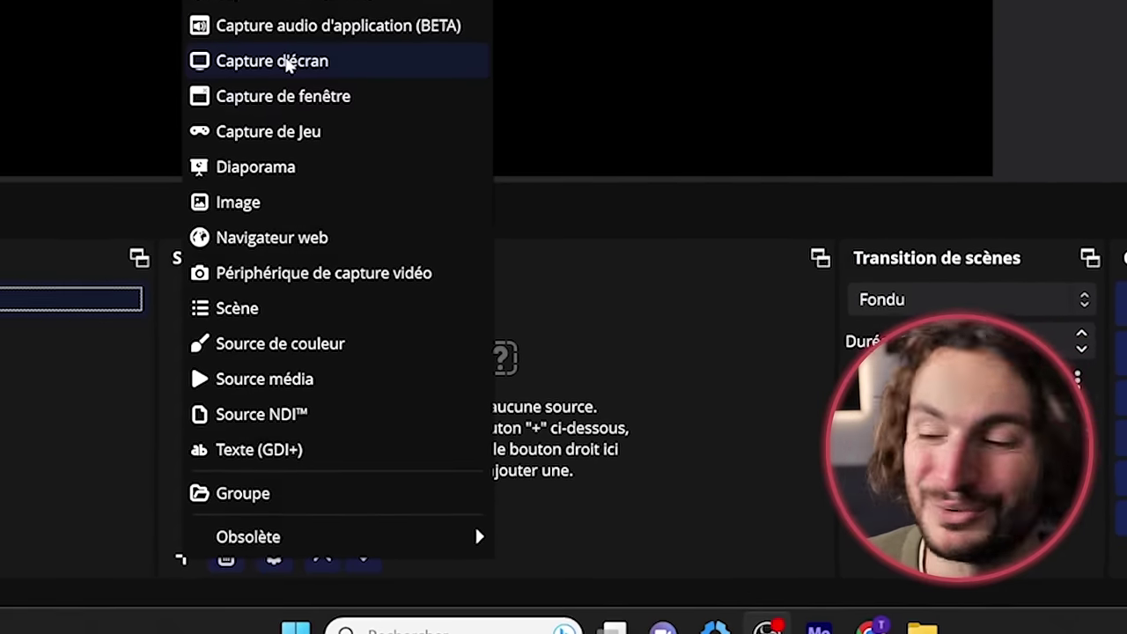
left_click(290, 59)
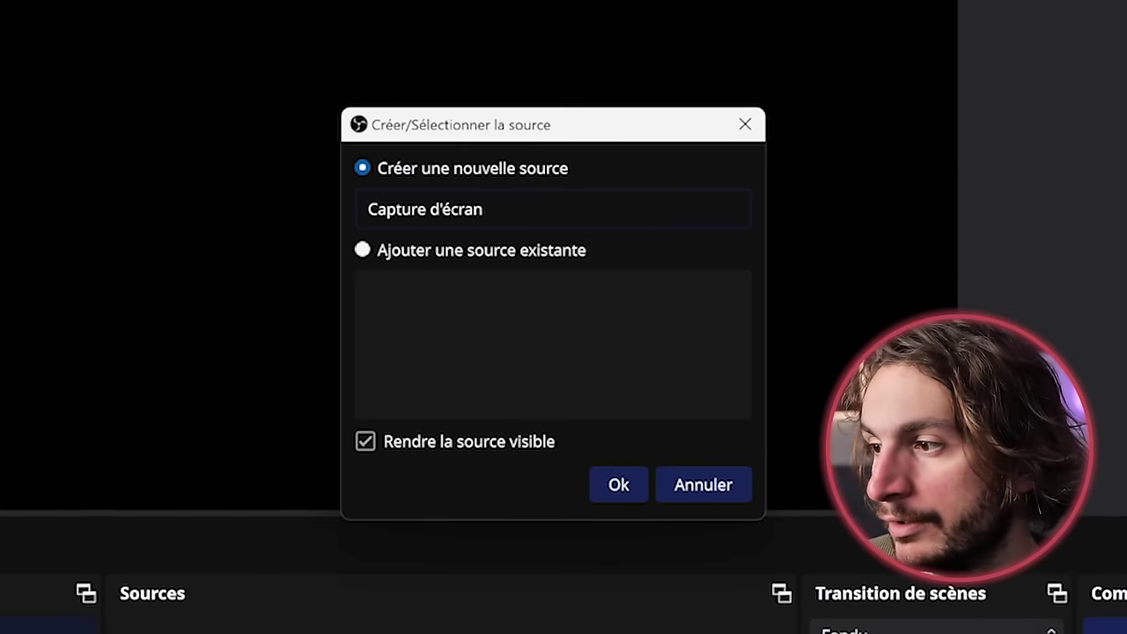
left_click(618, 484)
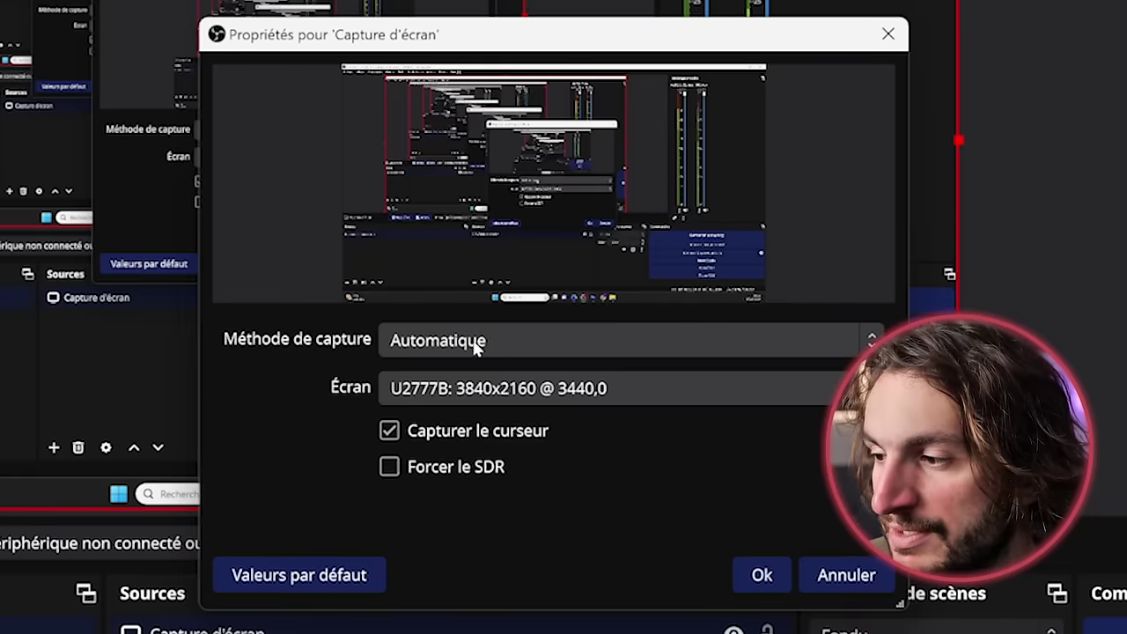
left_click(421, 392)
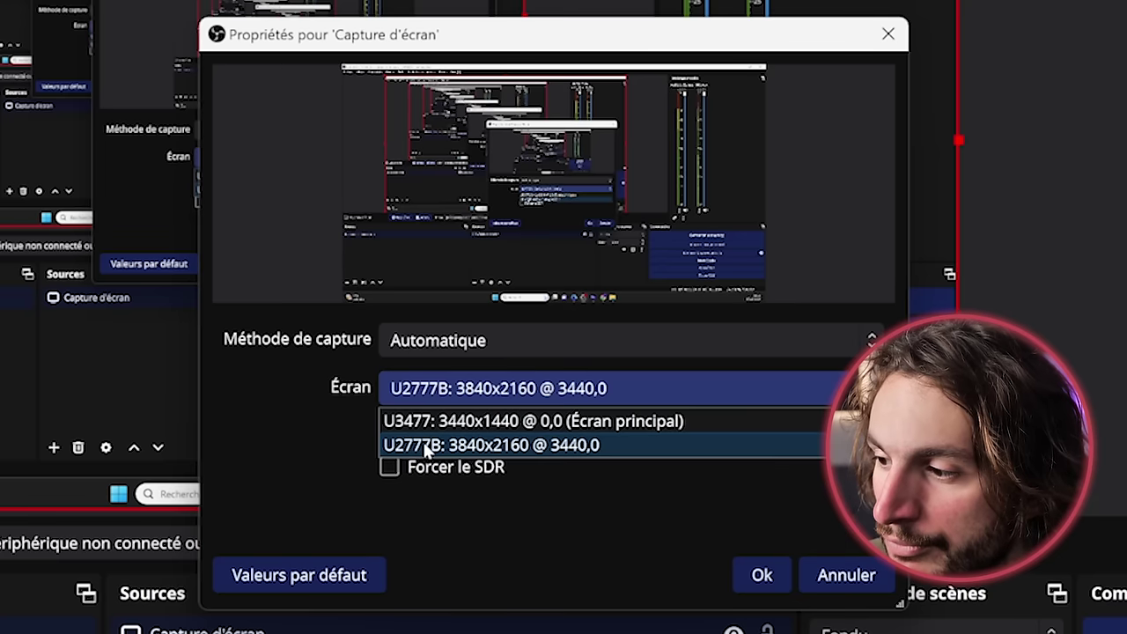
left_click(425, 446)
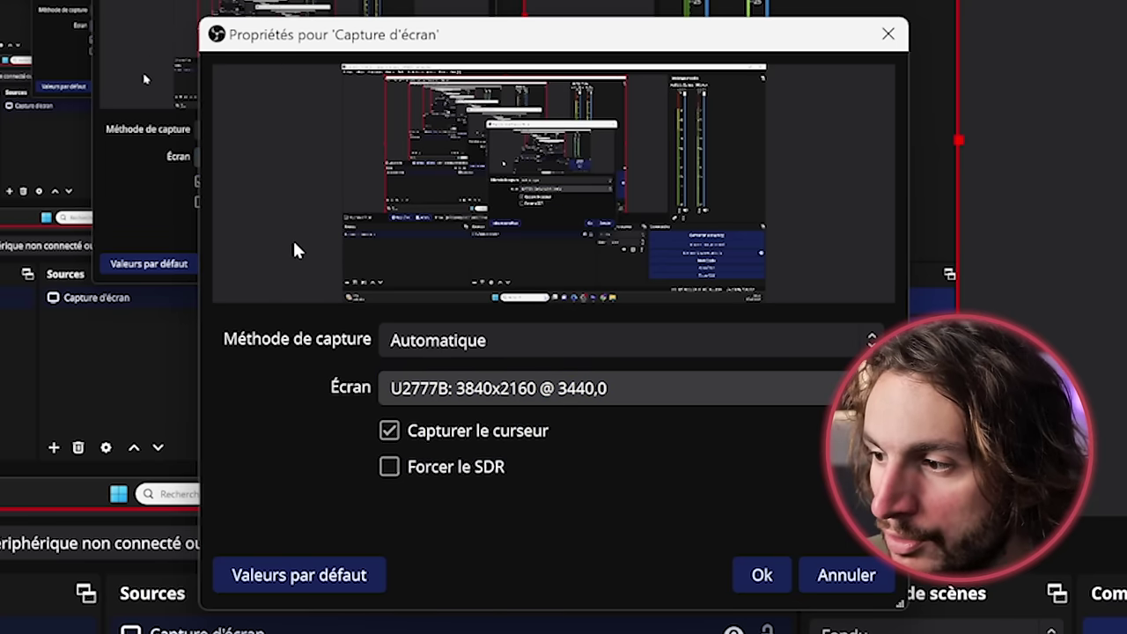
left_click_drag(295, 236, 288, 193)
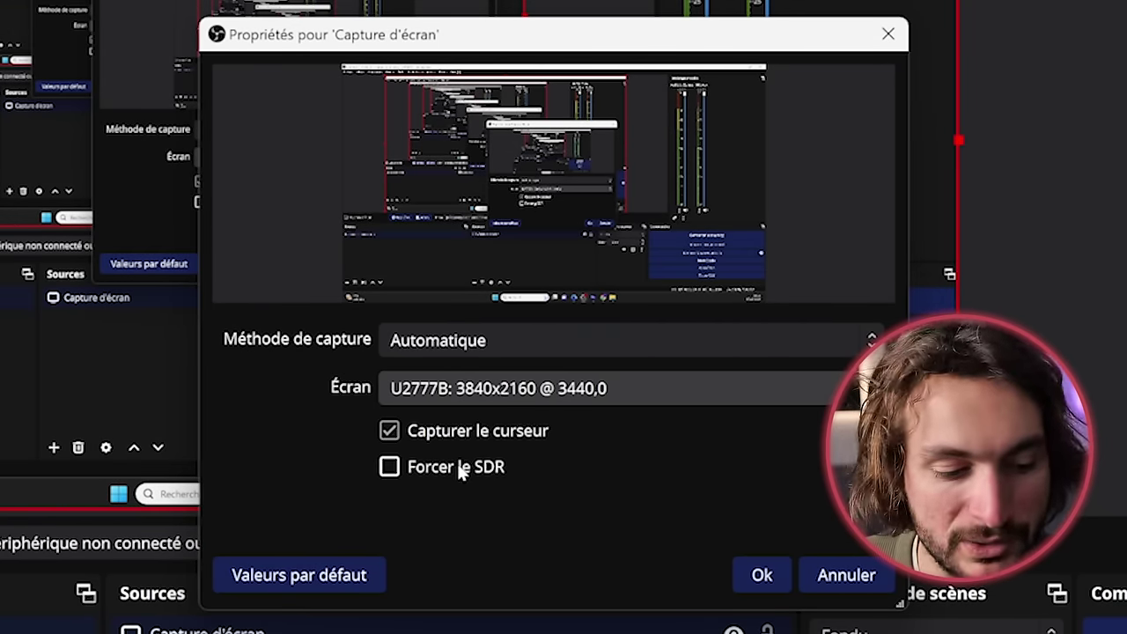
key("Return")
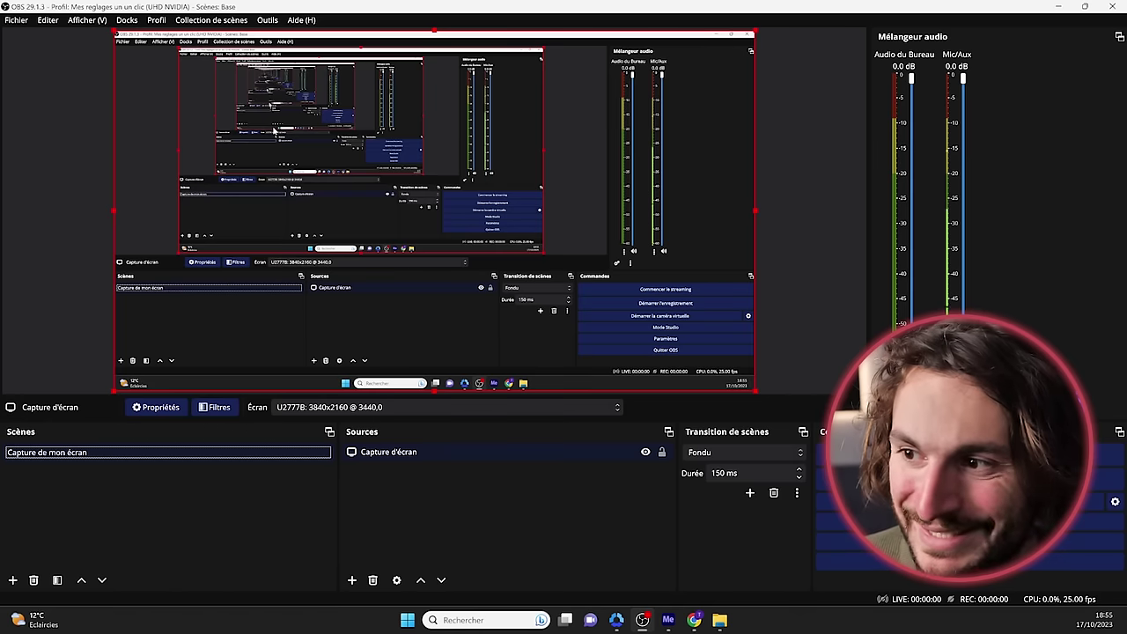
Try the general setting Masquer les fenêtre d'OBS sur la capture d'écran
left_click(959, 542)
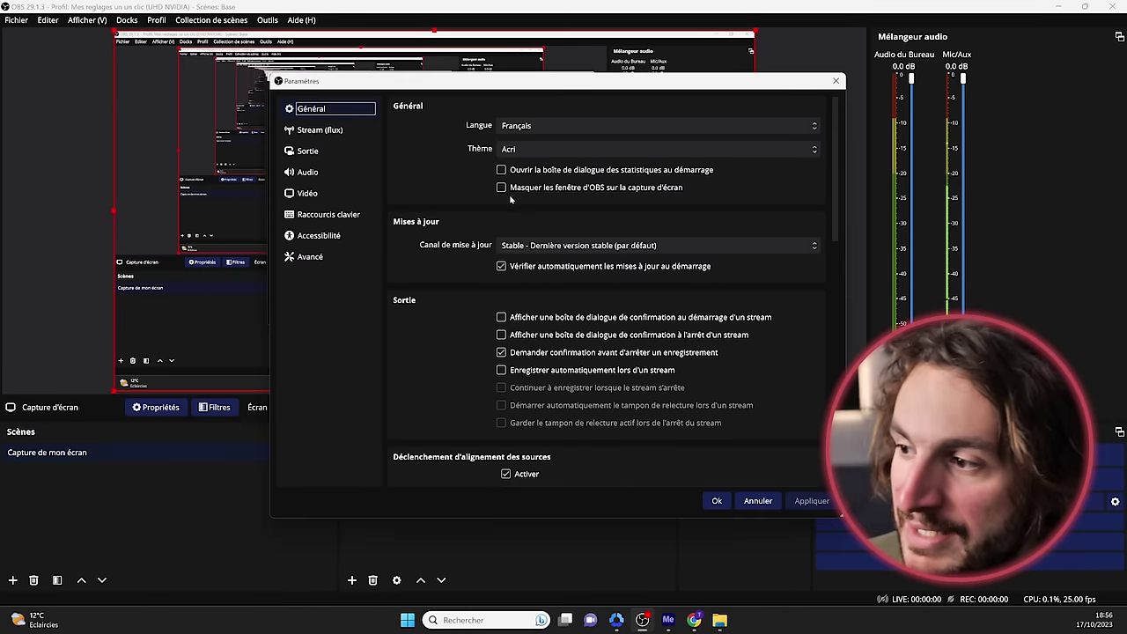
left_click(501, 188)
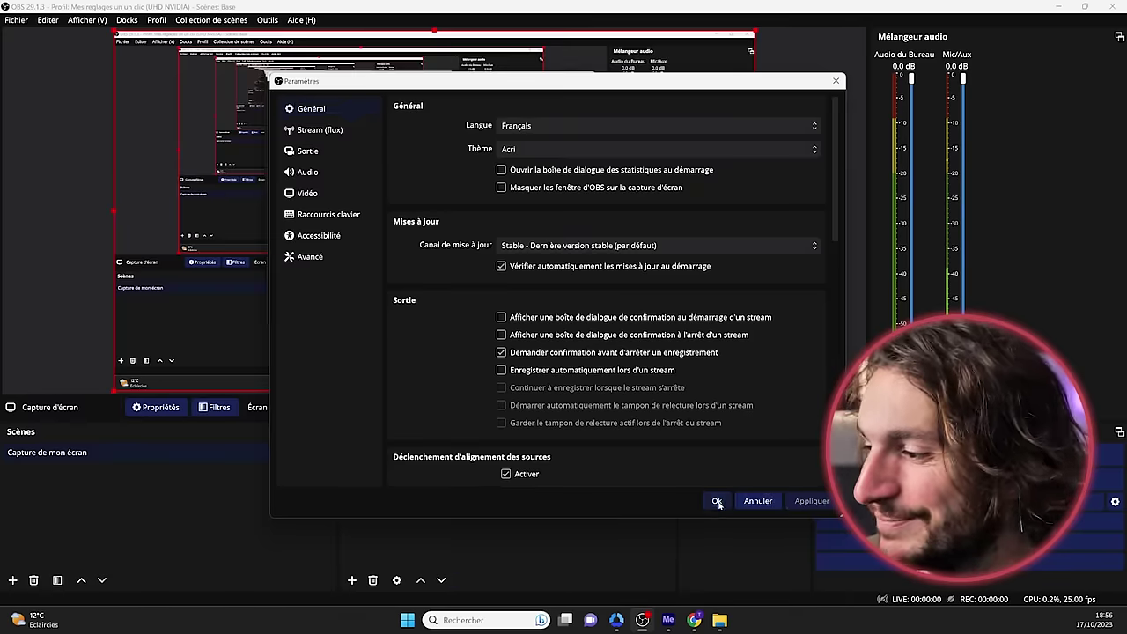
left_click(718, 501)
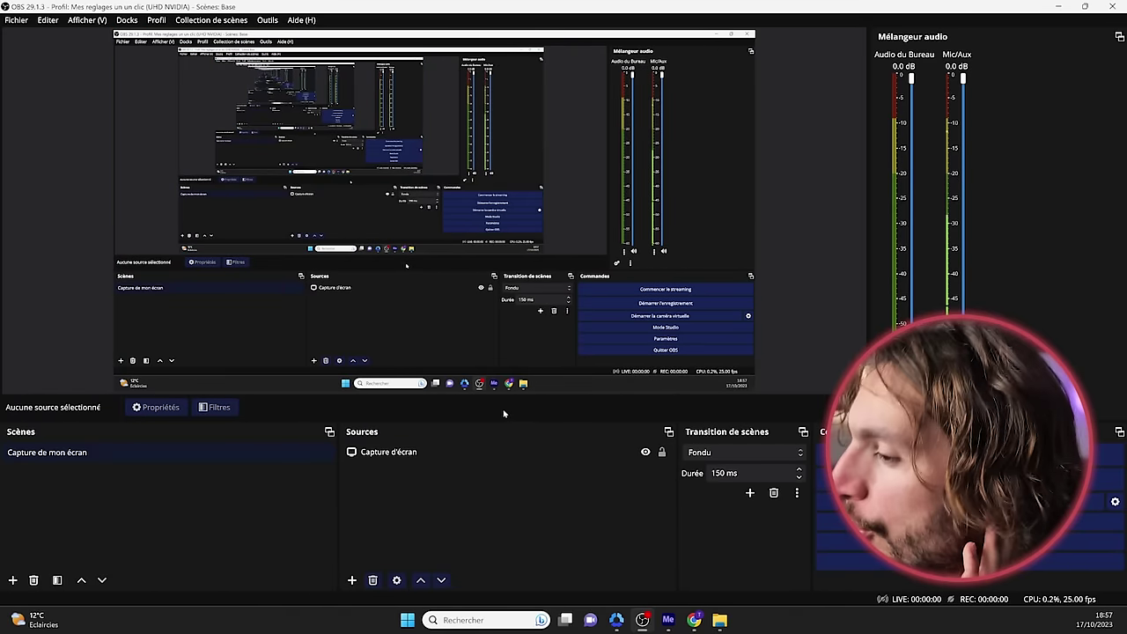
Browse the Stratégie Vidéo YouTube channel in a maximized Chrome window, and zoom out the Ressources timeline in Premiere Pro
left_click(695, 620)
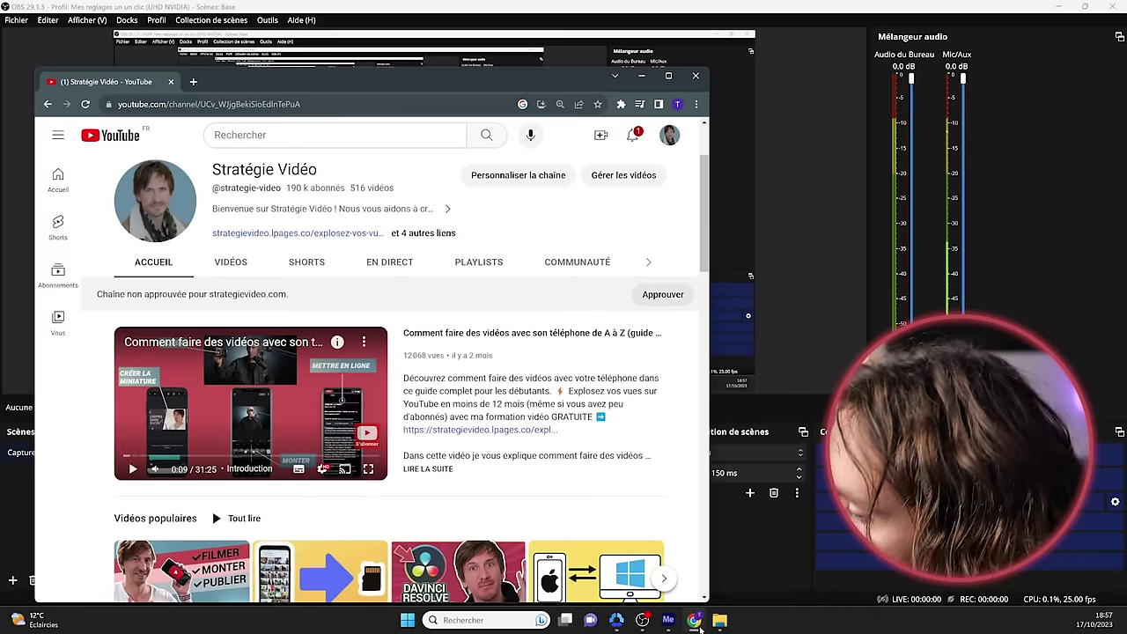
double_click(388, 92)
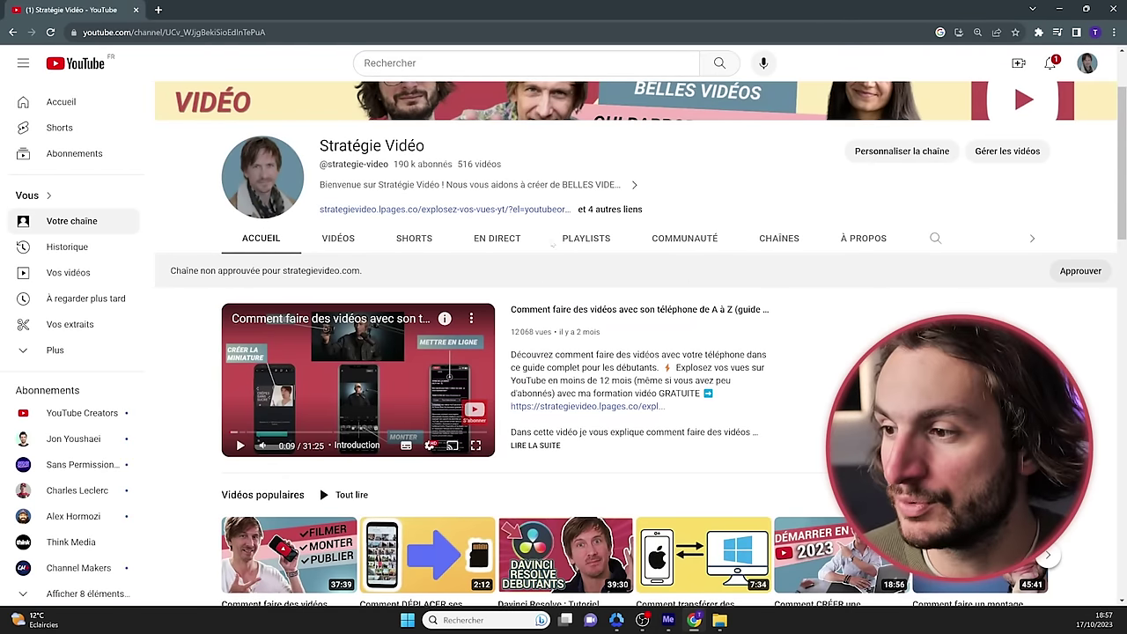
scroll(552, 246, "down", 7)
scroll(458, 254, "up", 9)
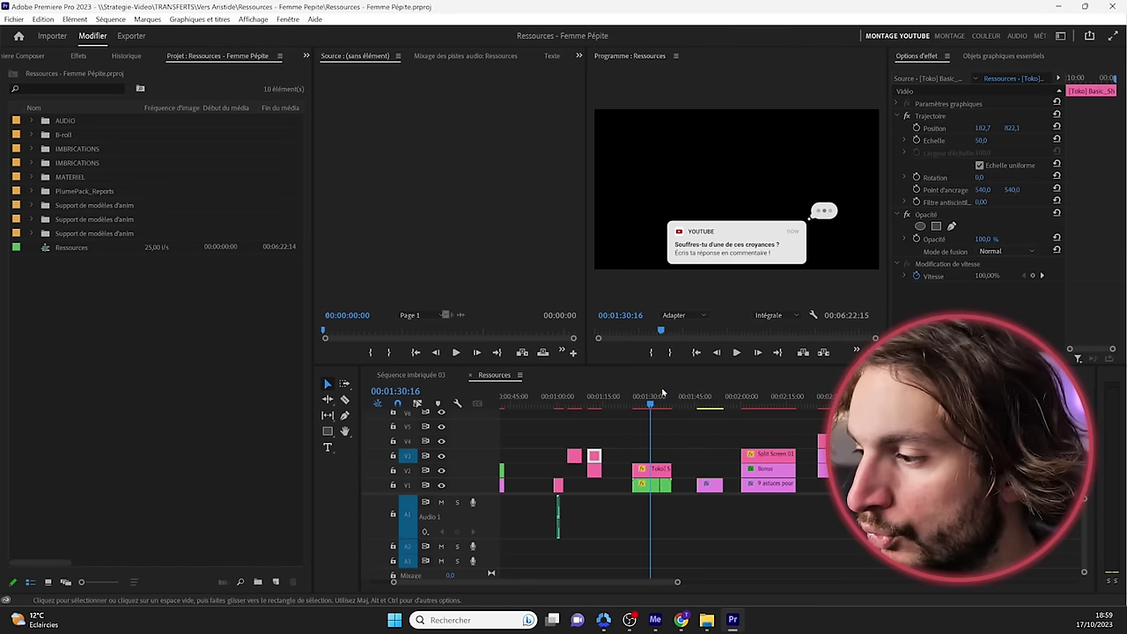
left_click(725, 462)
key("minus")
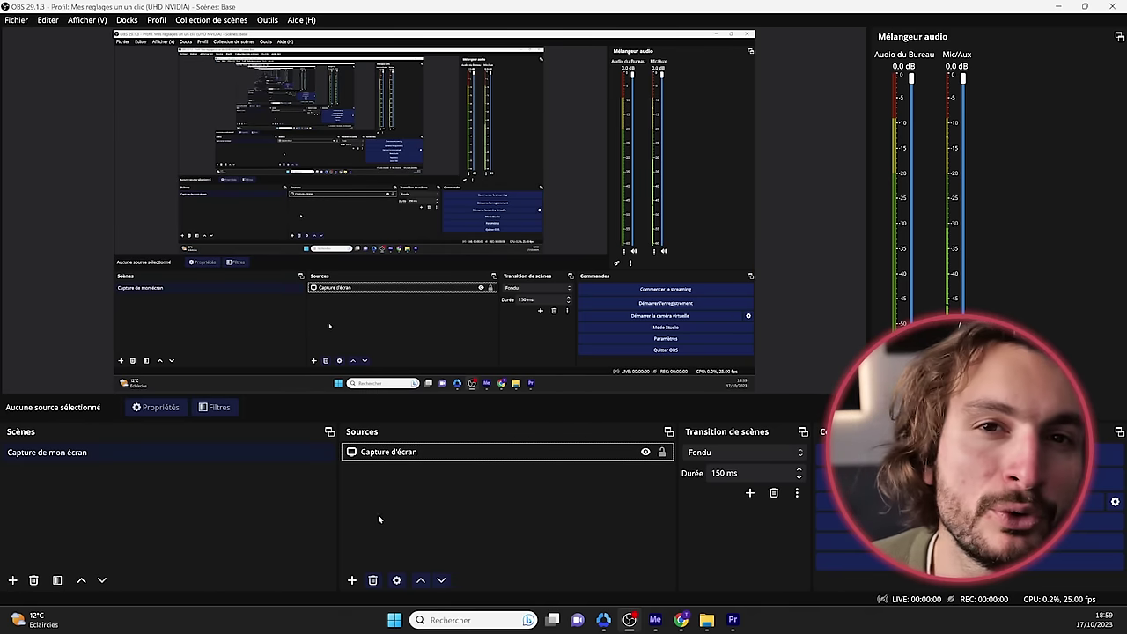
In OBS, replace the Capture d'écran source with a new window capture source named Capture de fenêtre
left_click(398, 453)
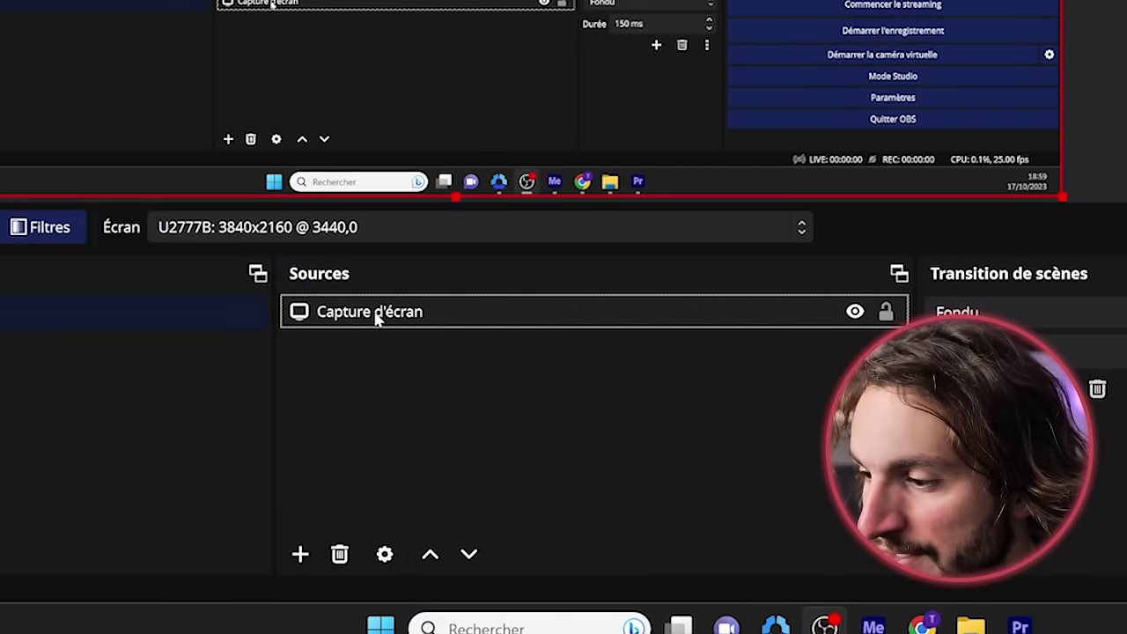
left_click(340, 554)
left_click(778, 266)
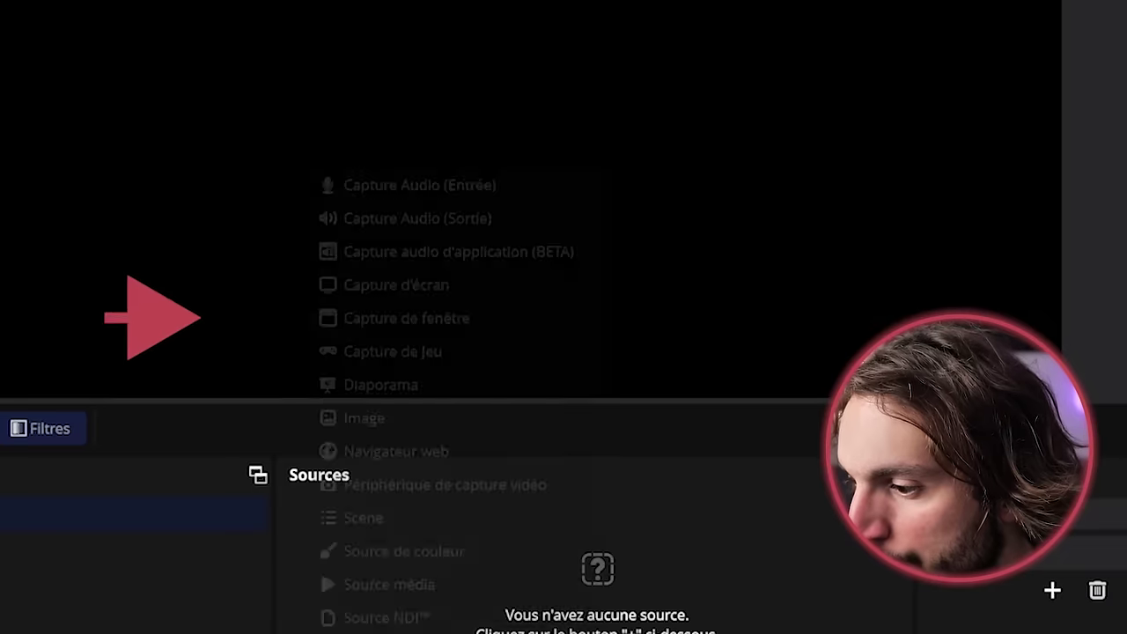
left_click(442, 317)
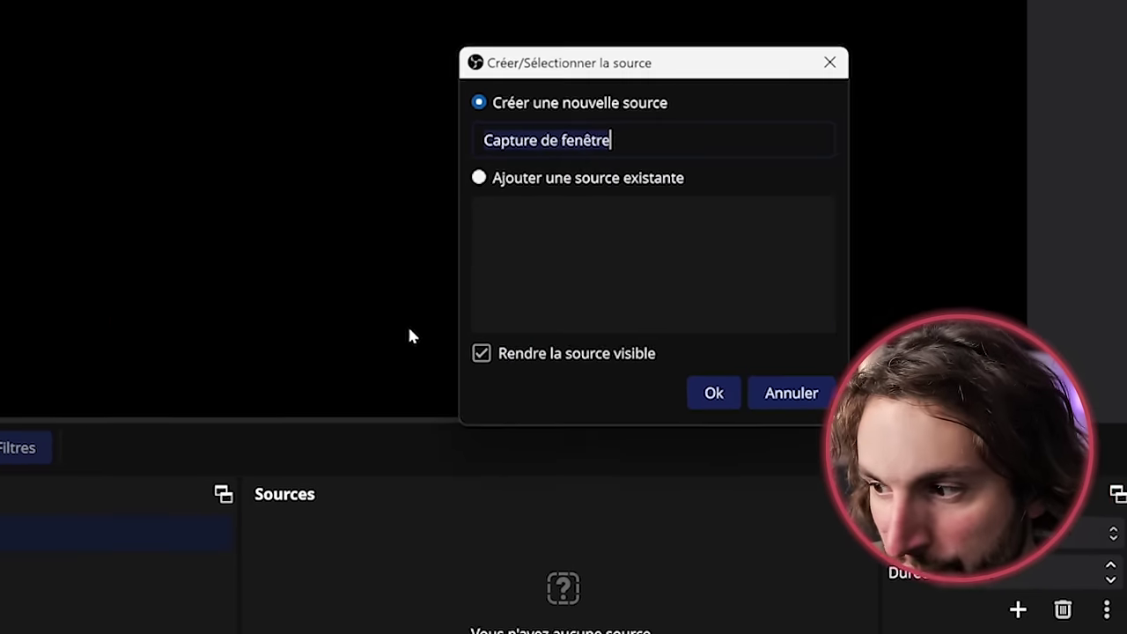
left_click(713, 393)
Preview the Stratégie Vidéo YouTube Chrome window as the captured window, and settle on the Adobe Premiere Pro 2023 window
left_click(605, 266)
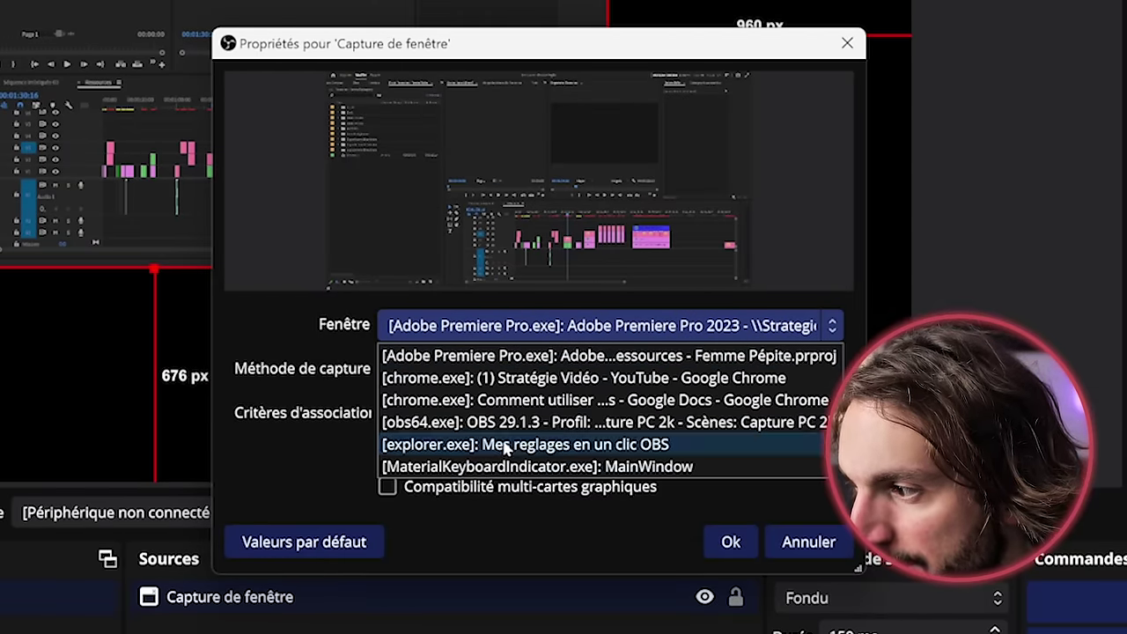
left_click(534, 379)
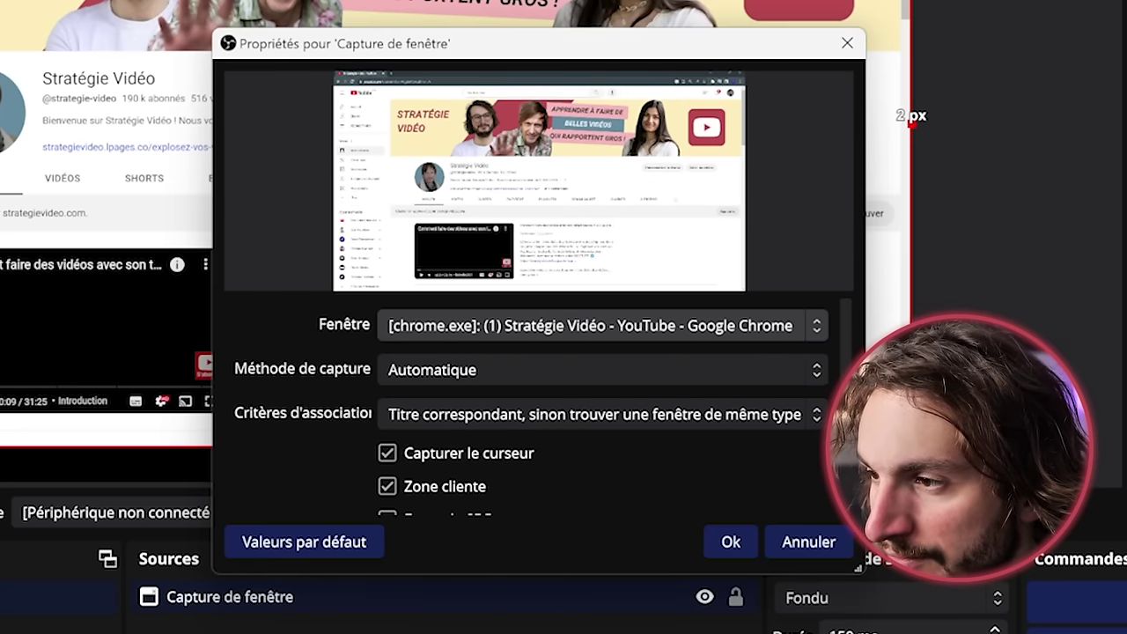
left_click(528, 327)
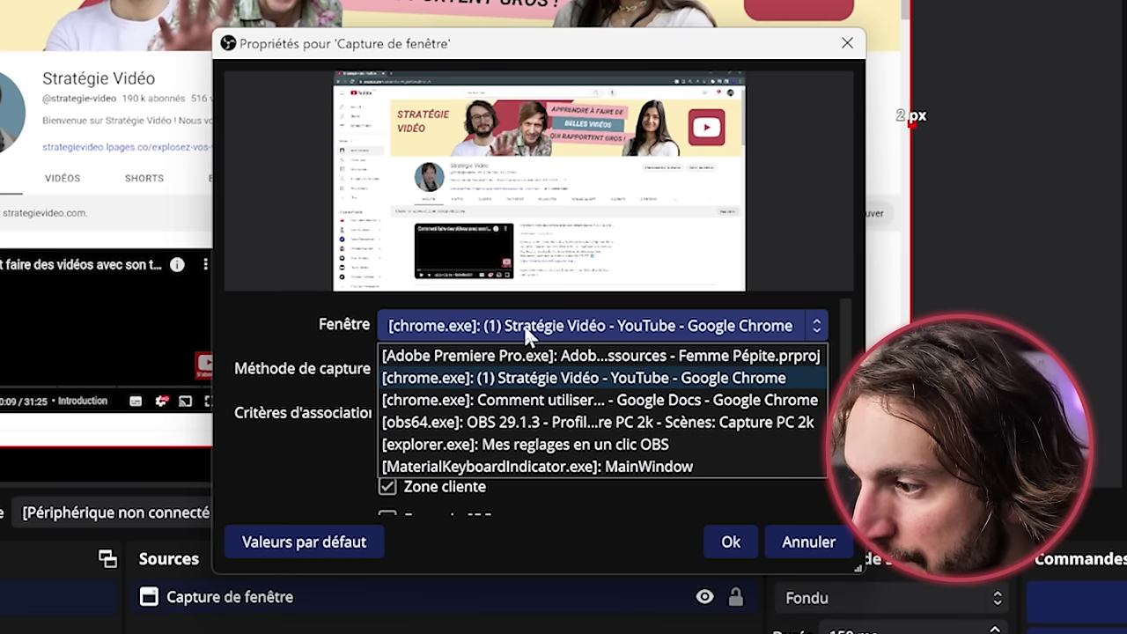
left_click(534, 357)
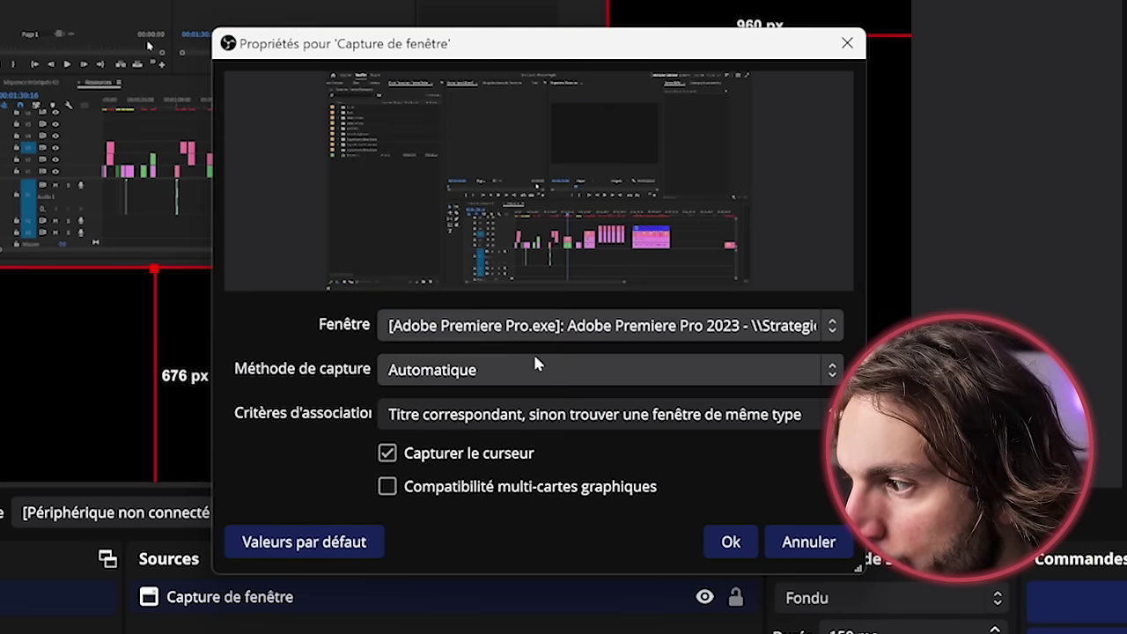
left_click(730, 541)
Scale the window capture up to the full canvas width and place it about 73 px below the canvas's upper edge
left_click_drag(499, 245, 475, 208)
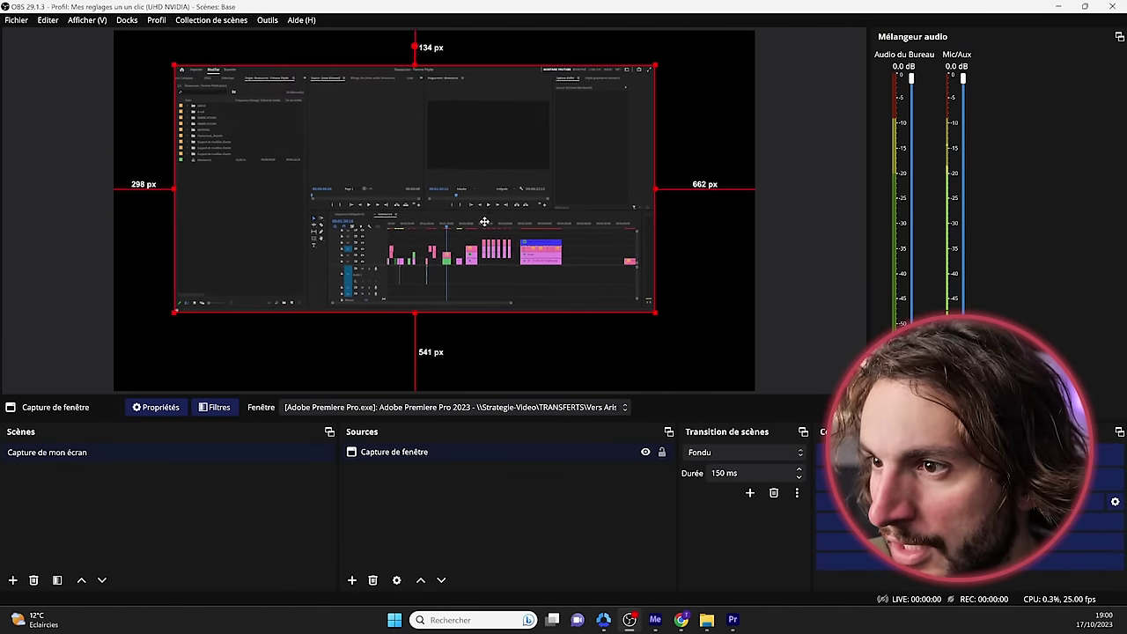
left_click_drag(327, 201, 197, 102)
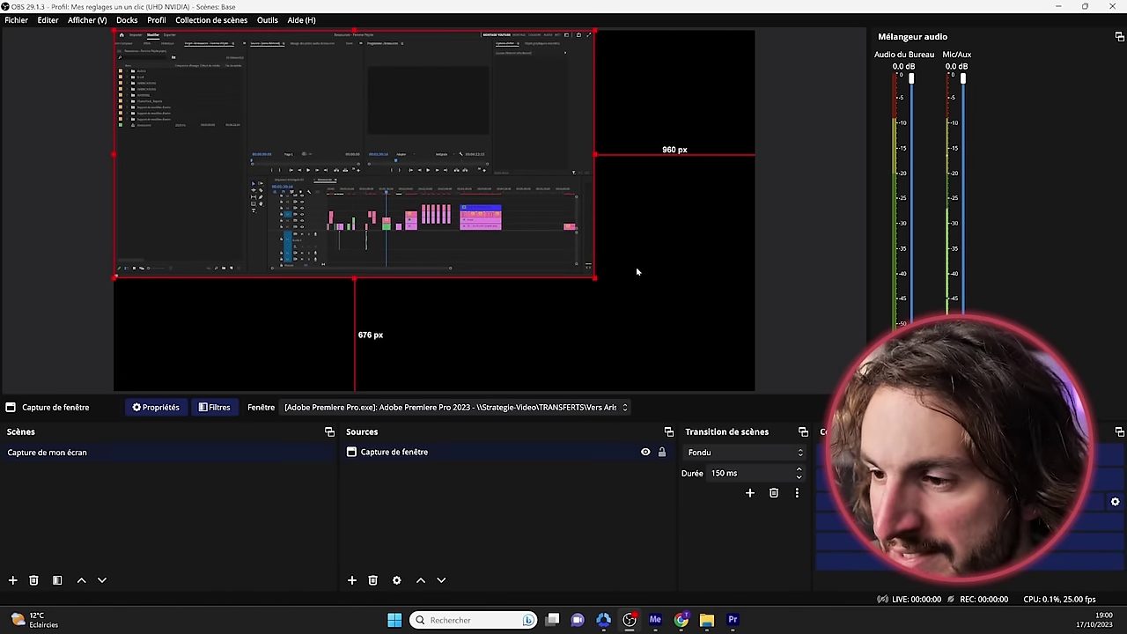
left_click_drag(595, 277, 634, 361)
left_click_drag(529, 224, 526, 239)
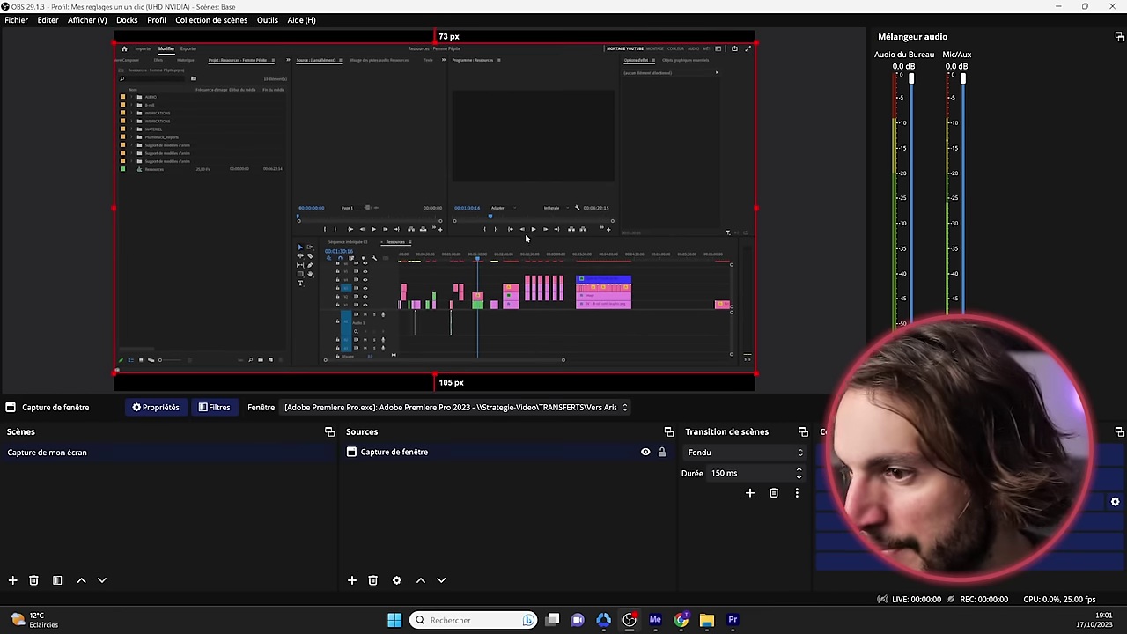
Center the Capture de fenêtre source on the canvas with the Centrer à l'écran transform
left_click(353, 39)
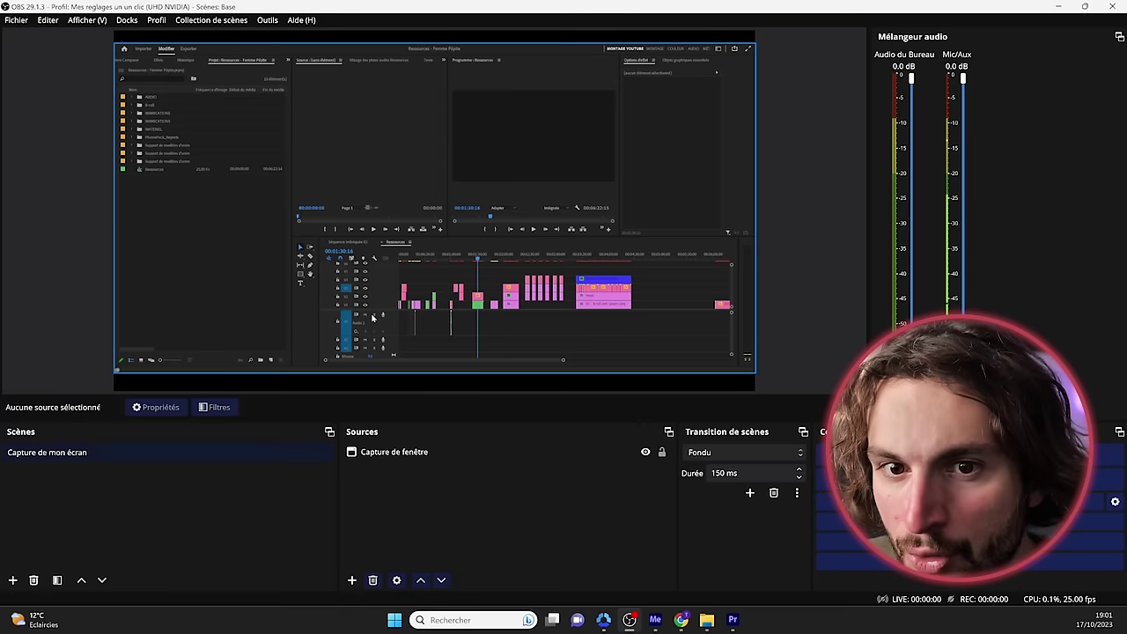
left_click(408, 345)
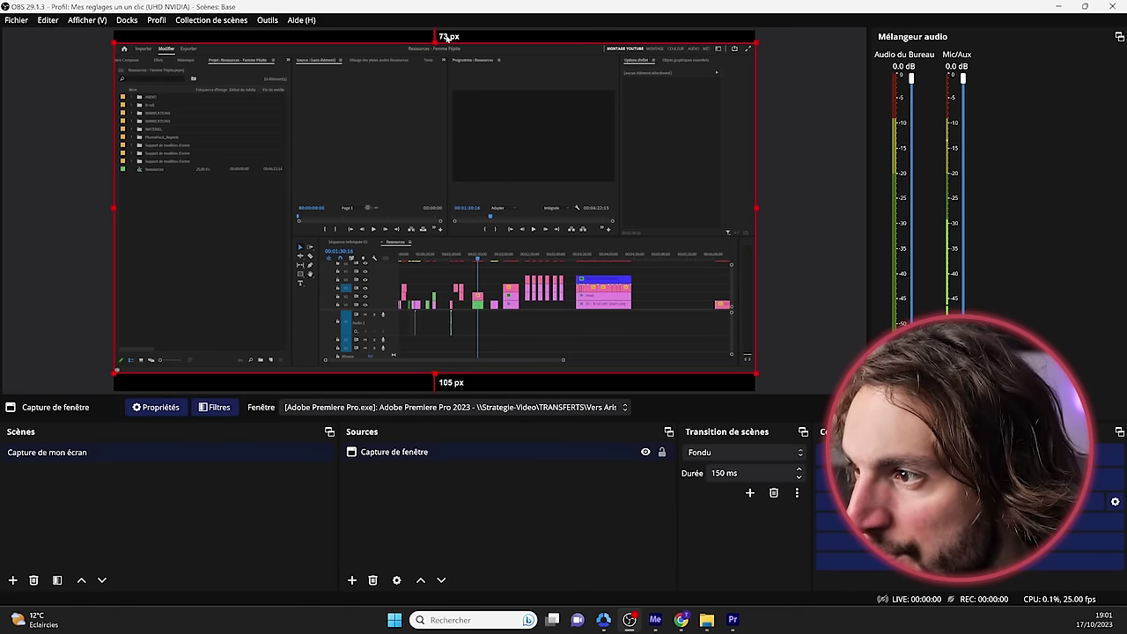
right_click(416, 302)
mouse_move(503, 334)
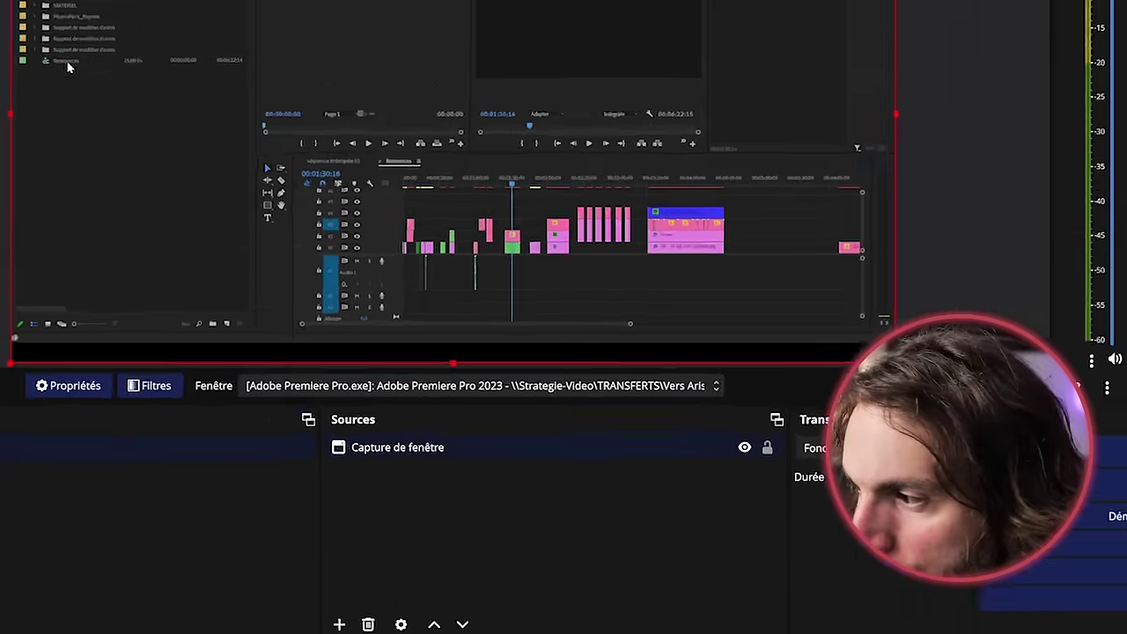
right_click(394, 451)
mouse_move(407, 432)
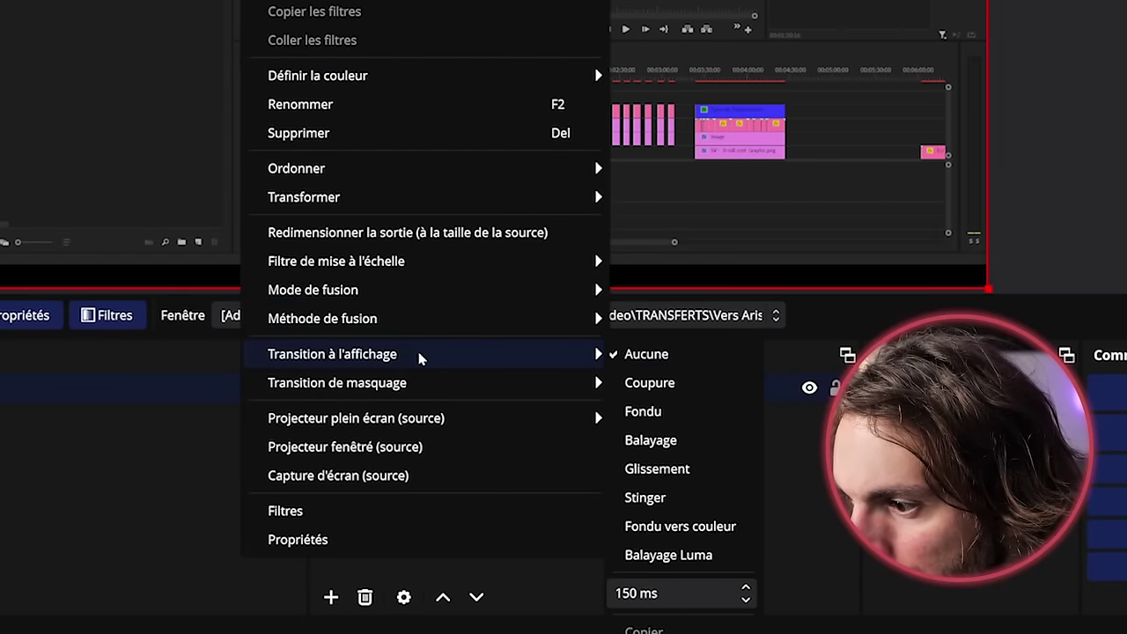
mouse_move(414, 197)
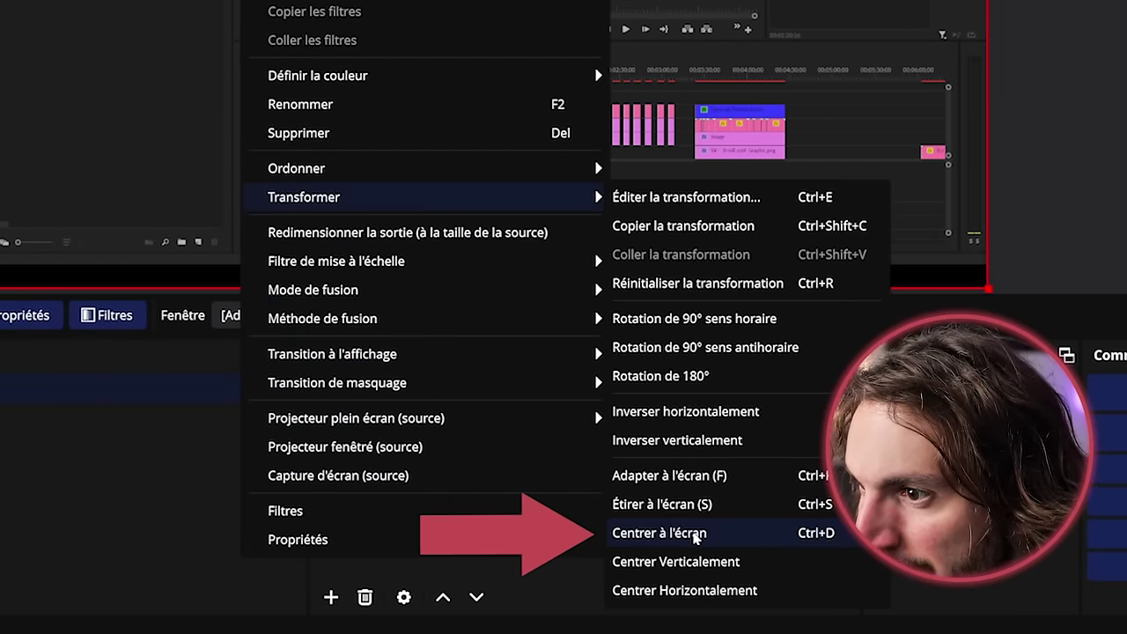
left_click(696, 534)
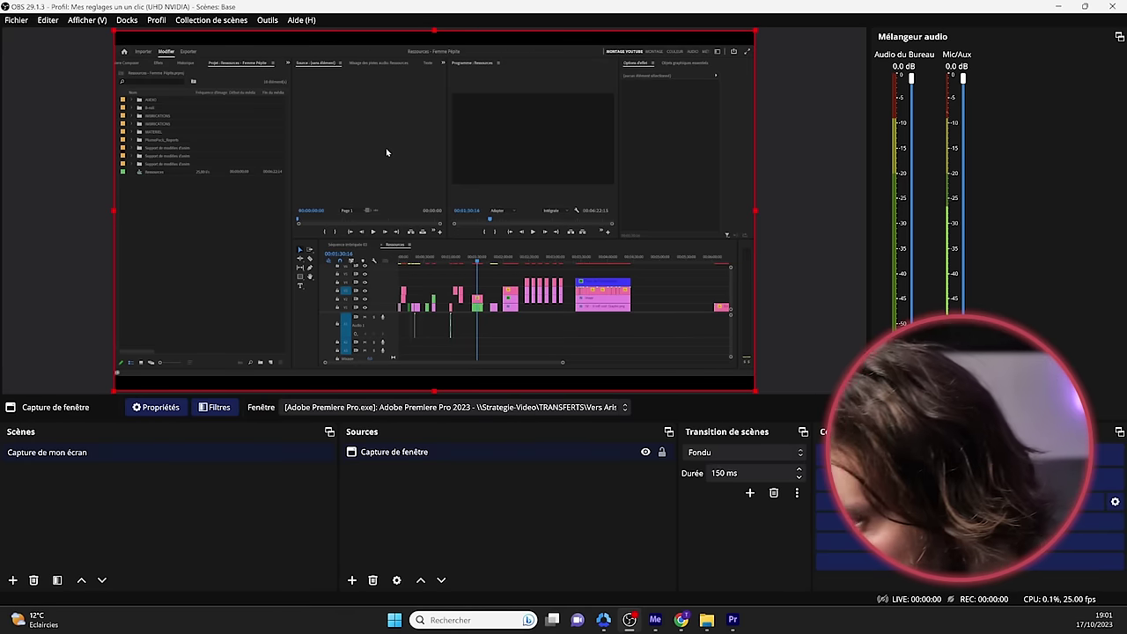
left_click(792, 173)
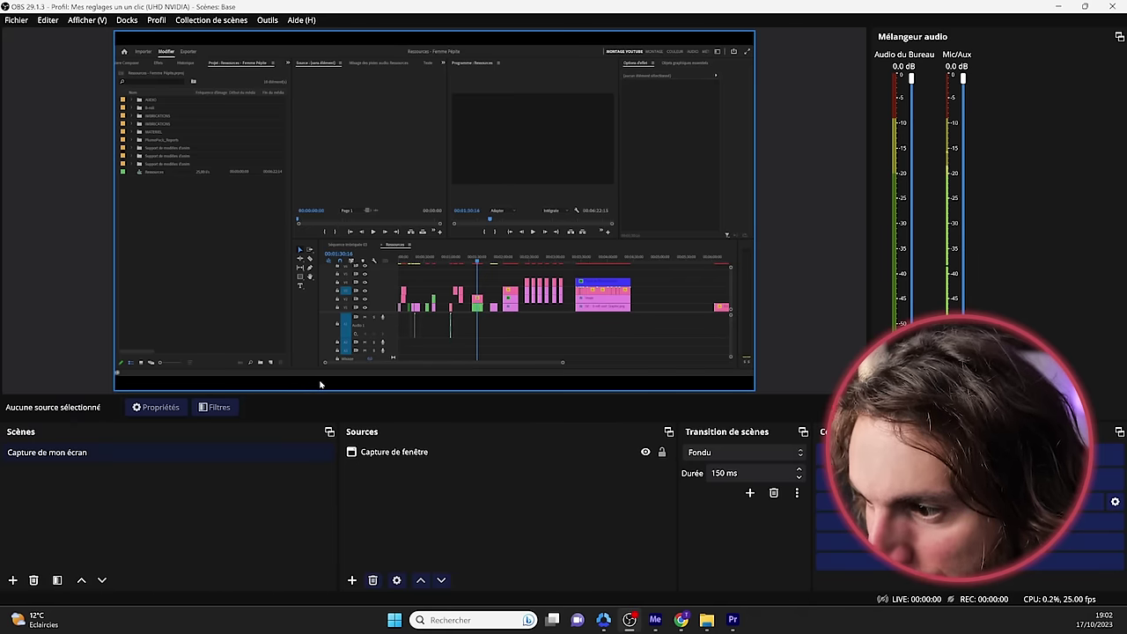
Switch to Premiere Pro to look at the captured window, and minimize it to return to OBS
left_click(732, 621)
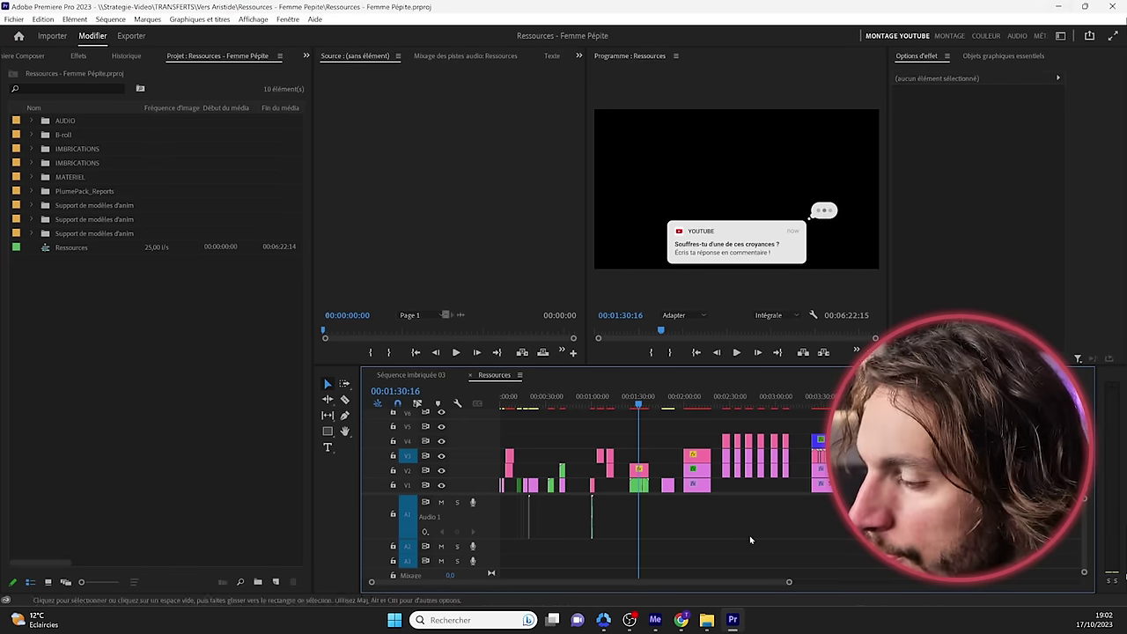
left_click(1058, 6)
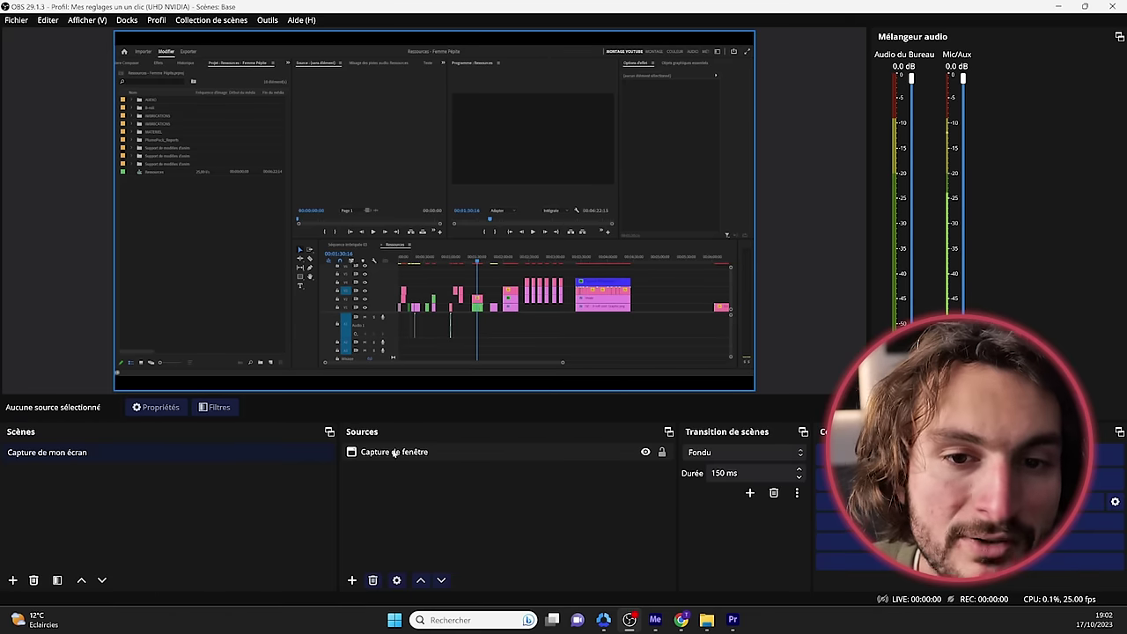
Delete the Capture de fenêtre source from the Capture de mon écran scene
left_click(394, 453)
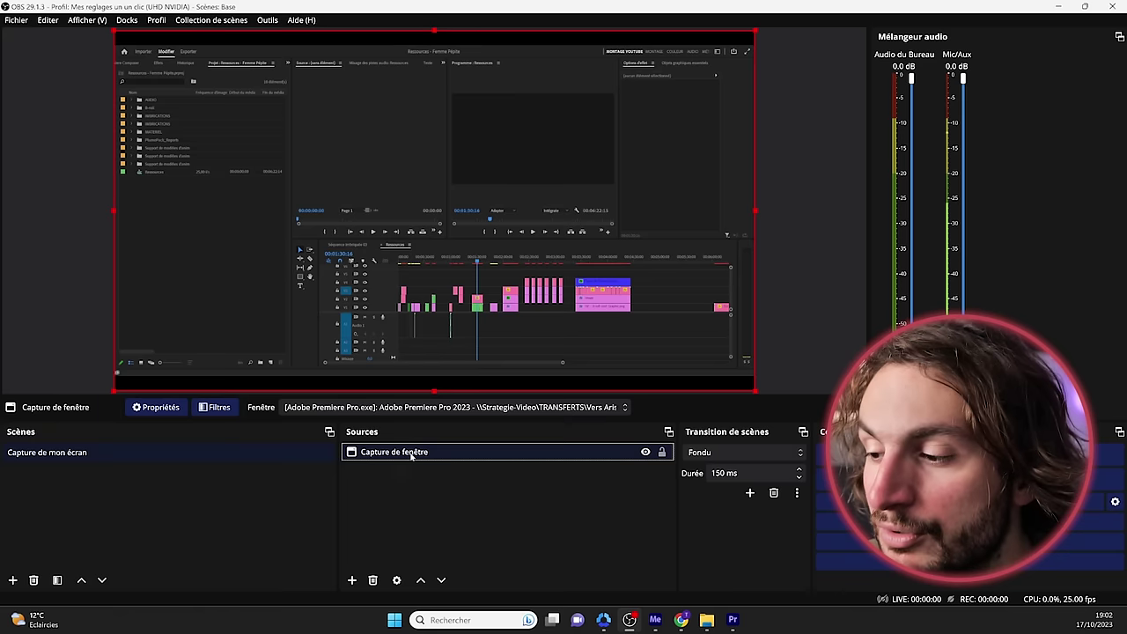
left_click(352, 581)
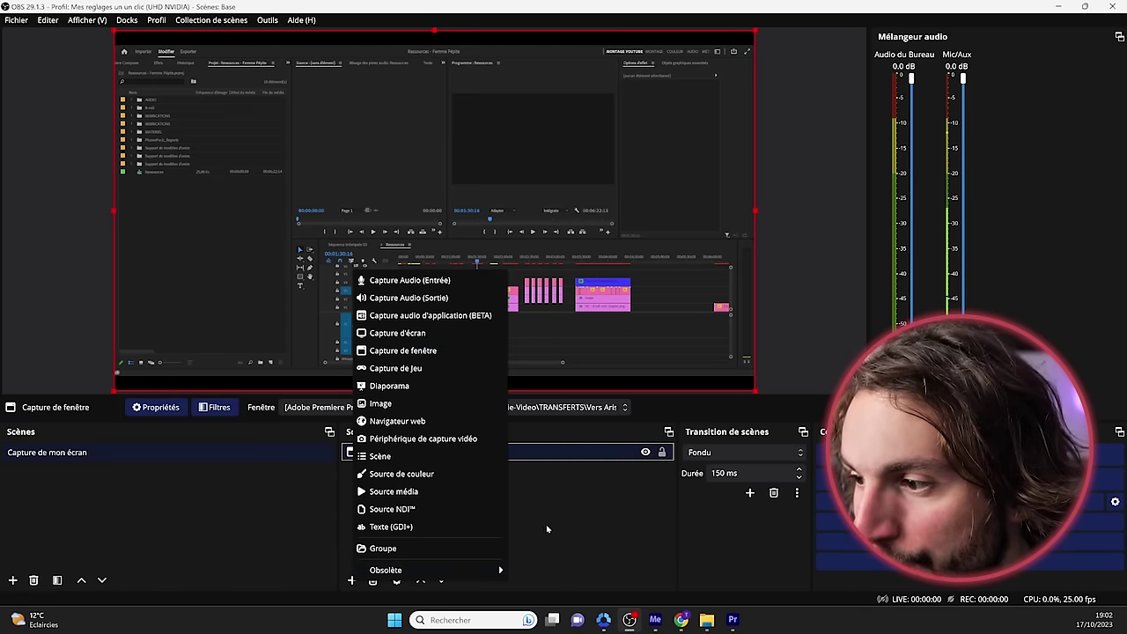
left_click(547, 528)
left_click(372, 580)
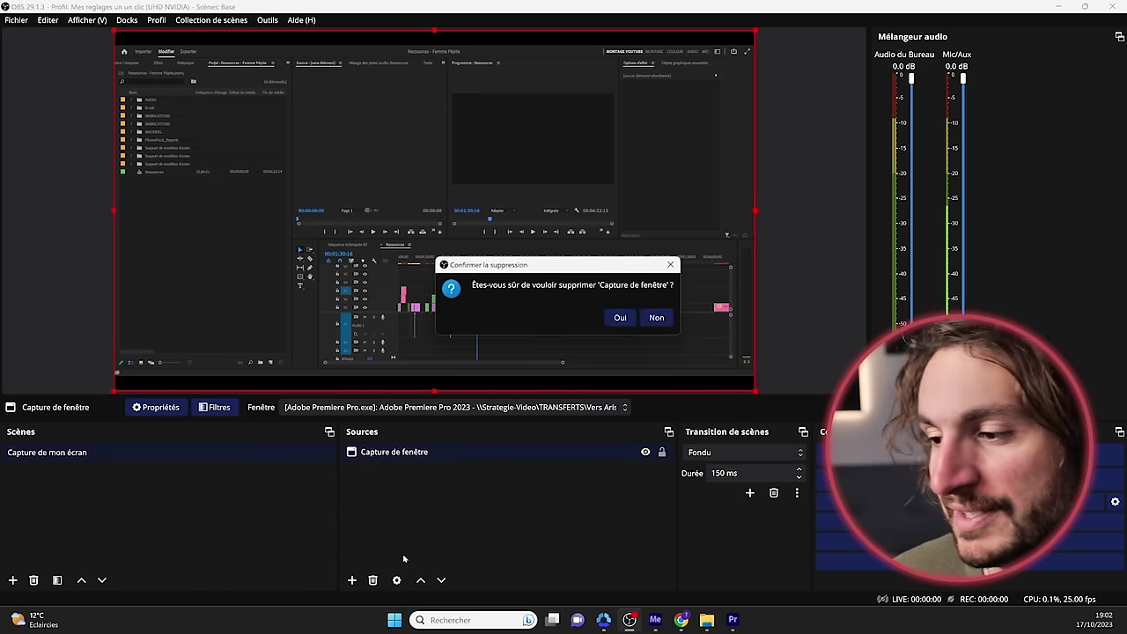
key("Return")
Add a new Capture d'écran source to the Capture de mon écran scene, keeping its default name
left_click(353, 580)
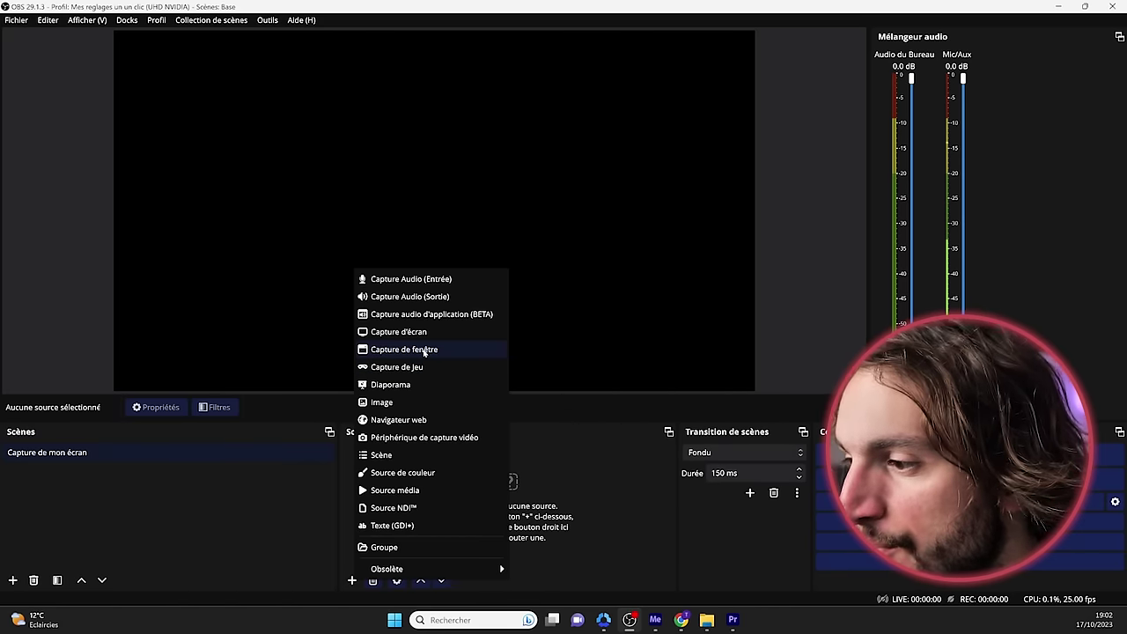
left_click(423, 331)
left_click(581, 380)
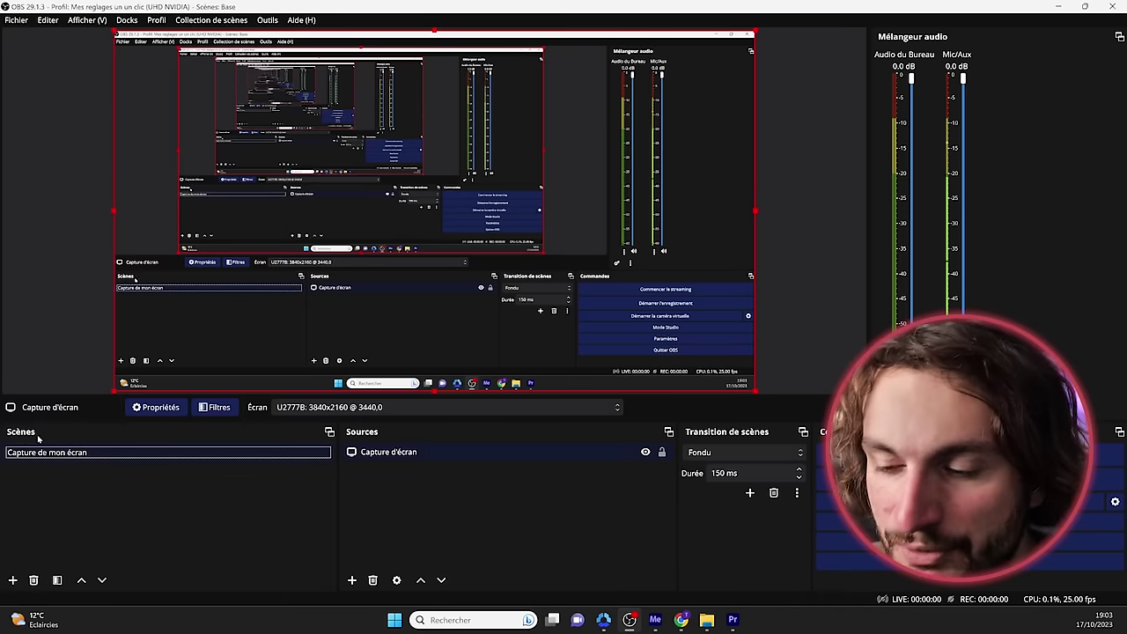
Create a second scene named Face caméra
left_click(14, 581)
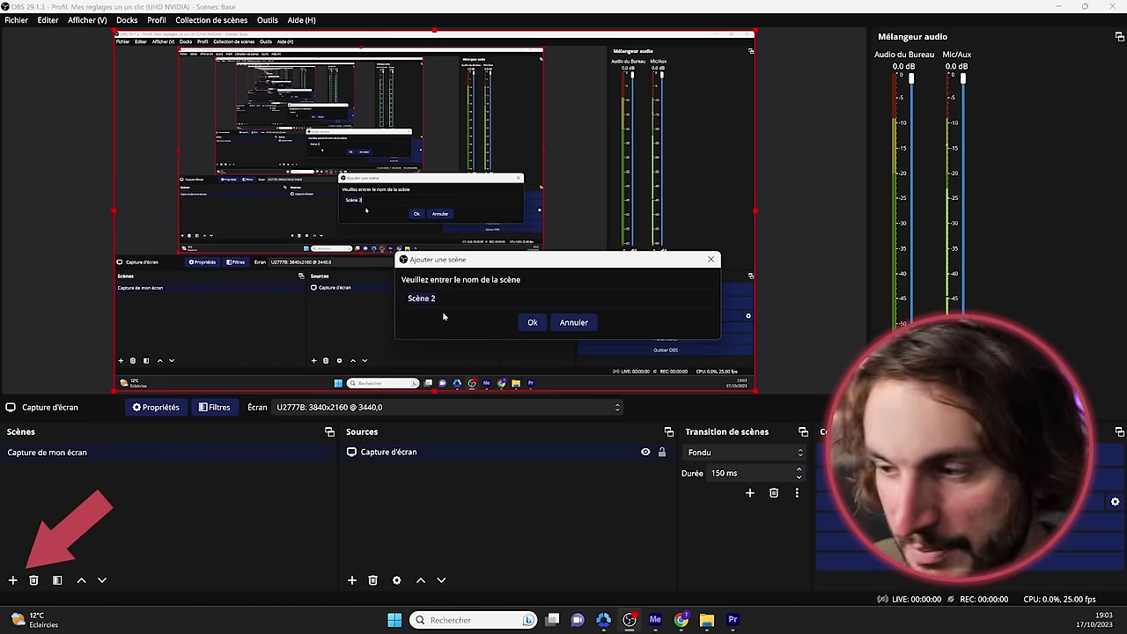
type("Facecaméra")
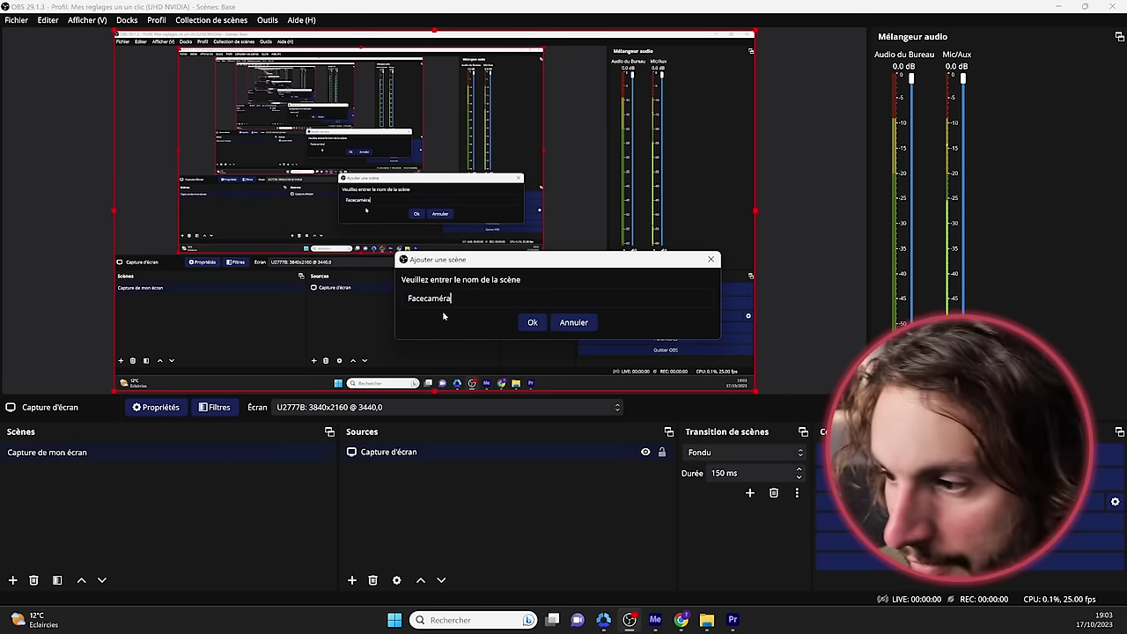
key("Return")
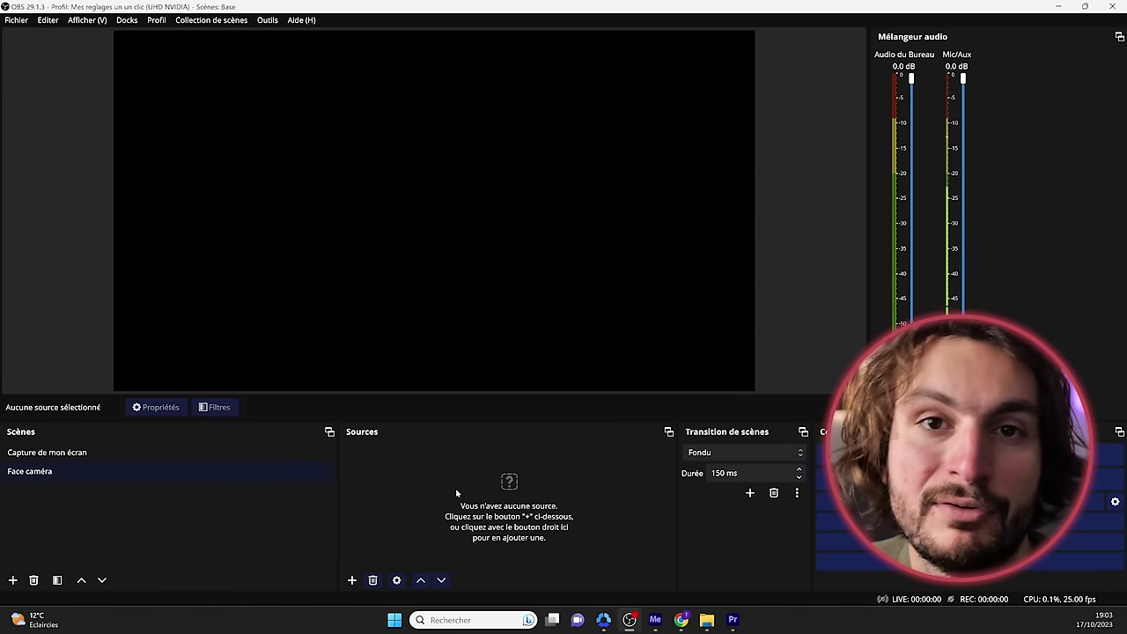
Add a Périphérique de capture vidéo source to the Face caméra scene with Cam Link 4K as its device
left_click(352, 580)
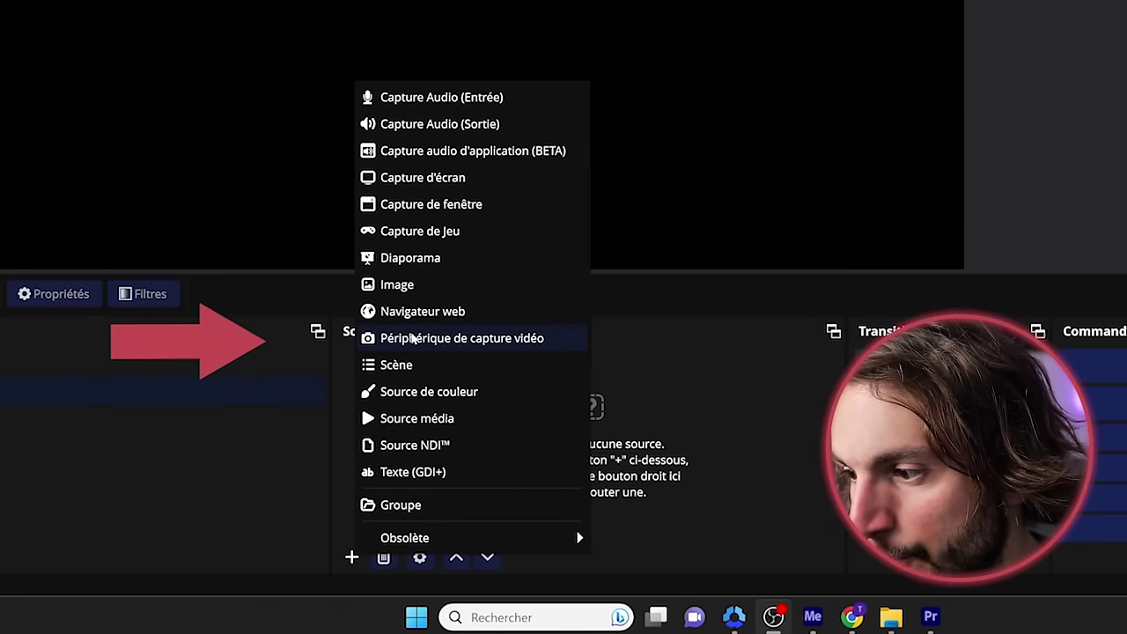
left_click(537, 339)
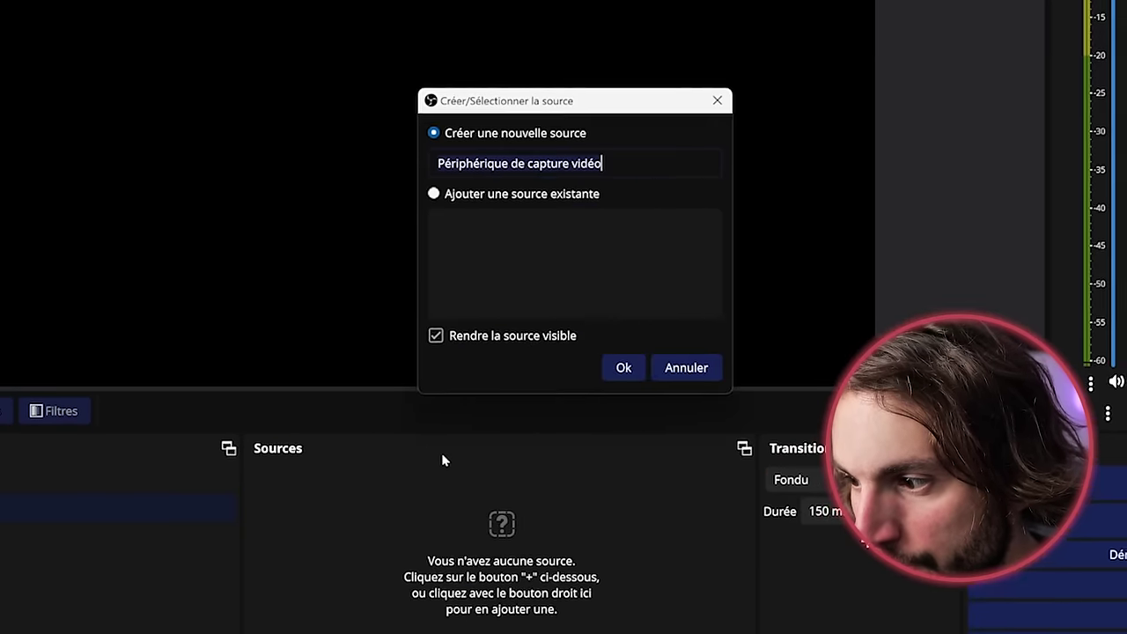
left_click(716, 253)
left_click(718, 142)
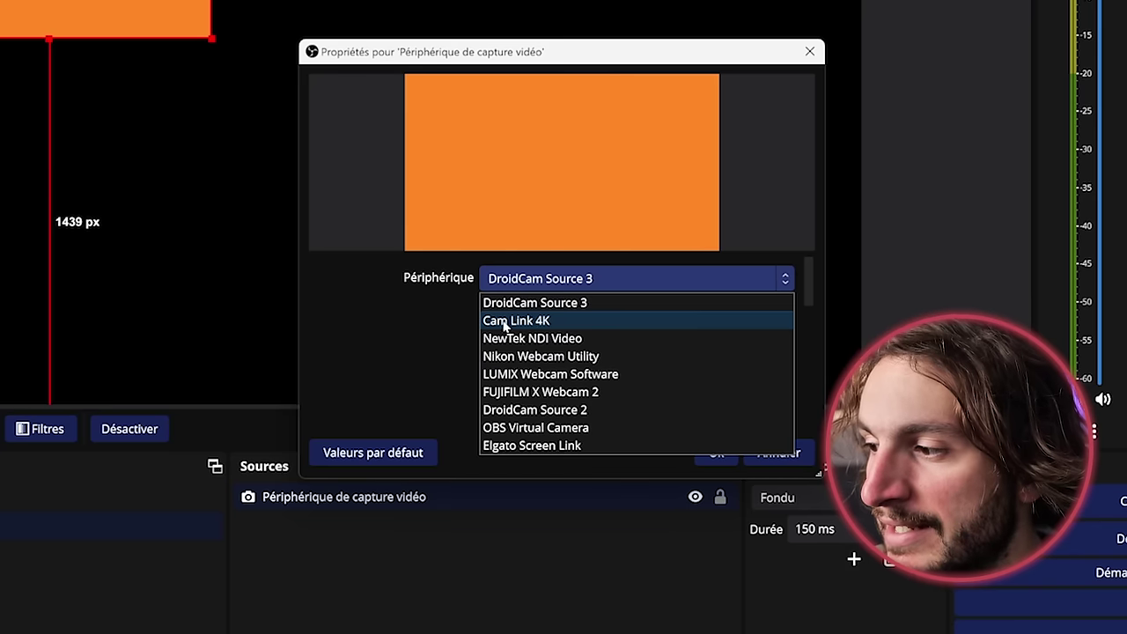
left_click(552, 323)
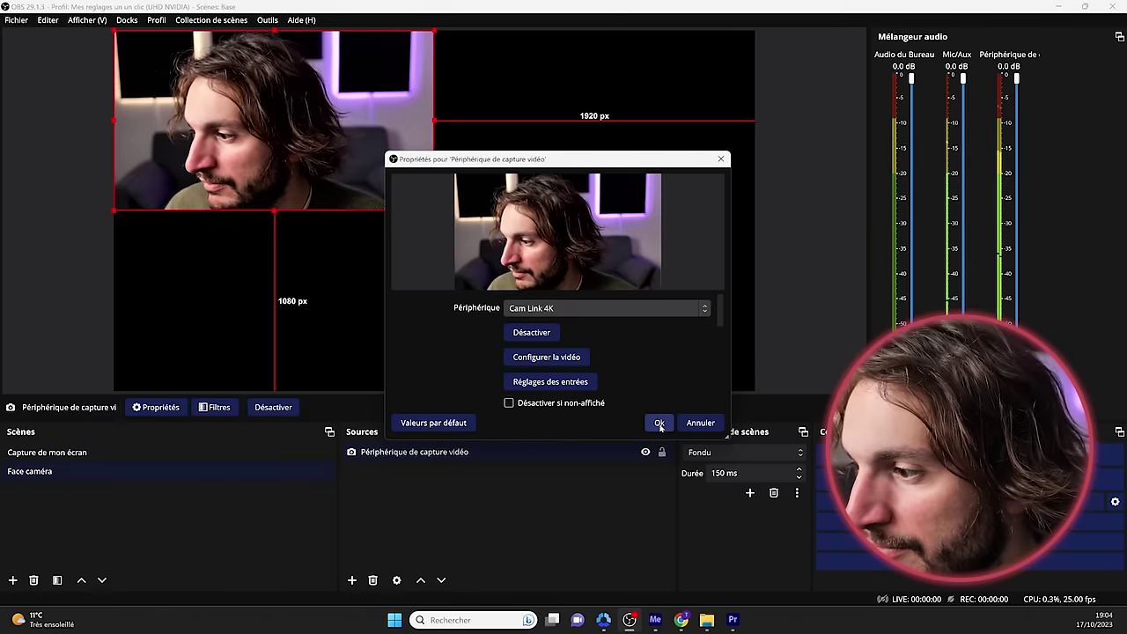
left_click(658, 423)
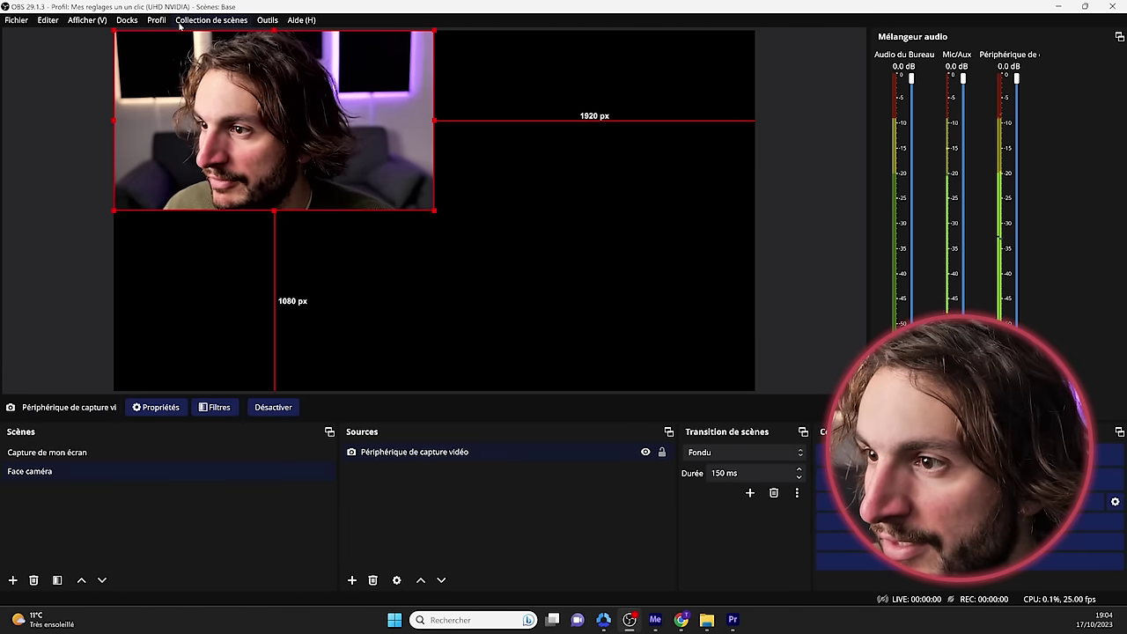
Check the canvas resolution in the Vidéo settings and load the Mes reglages en un clic (HD NVIDIA) profile
left_click(211, 20)
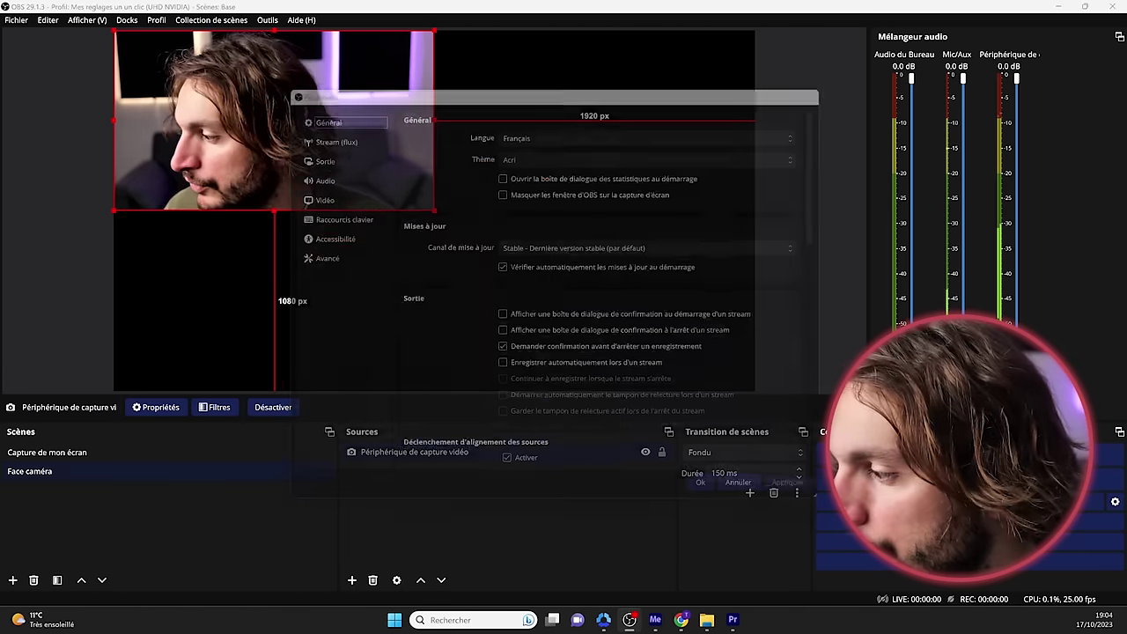
left_click(307, 193)
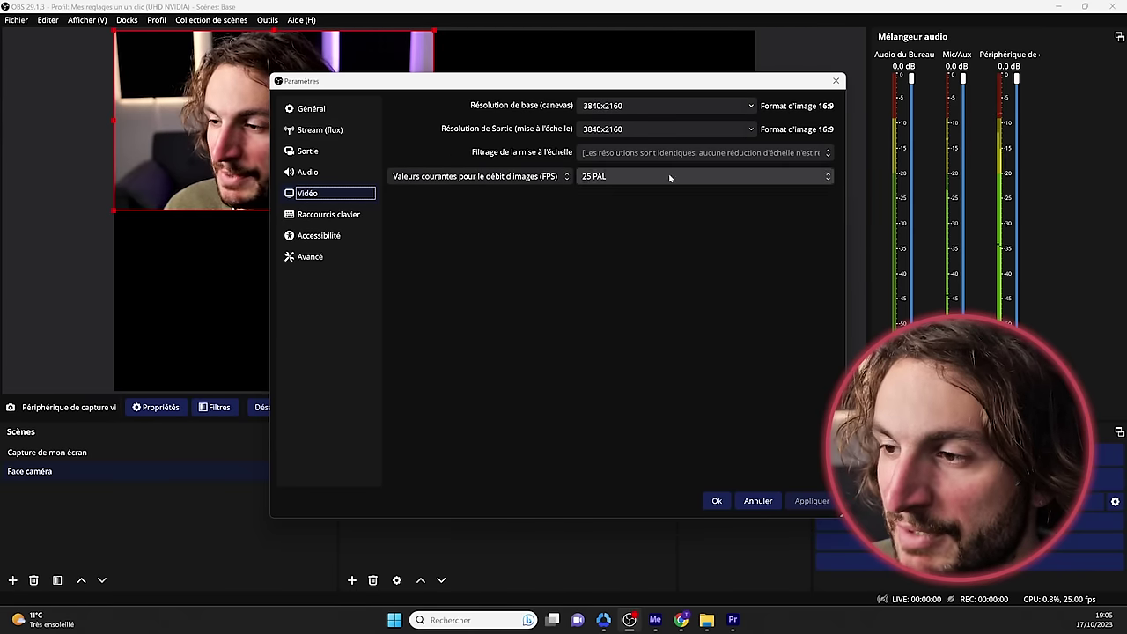
key("Escape")
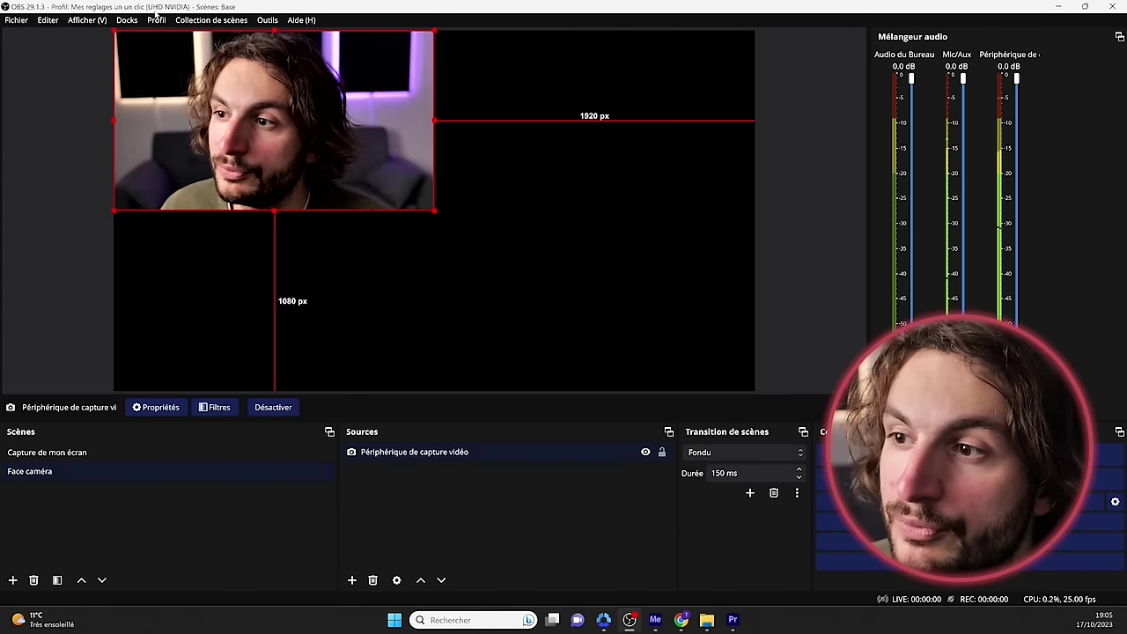
left_click(157, 19)
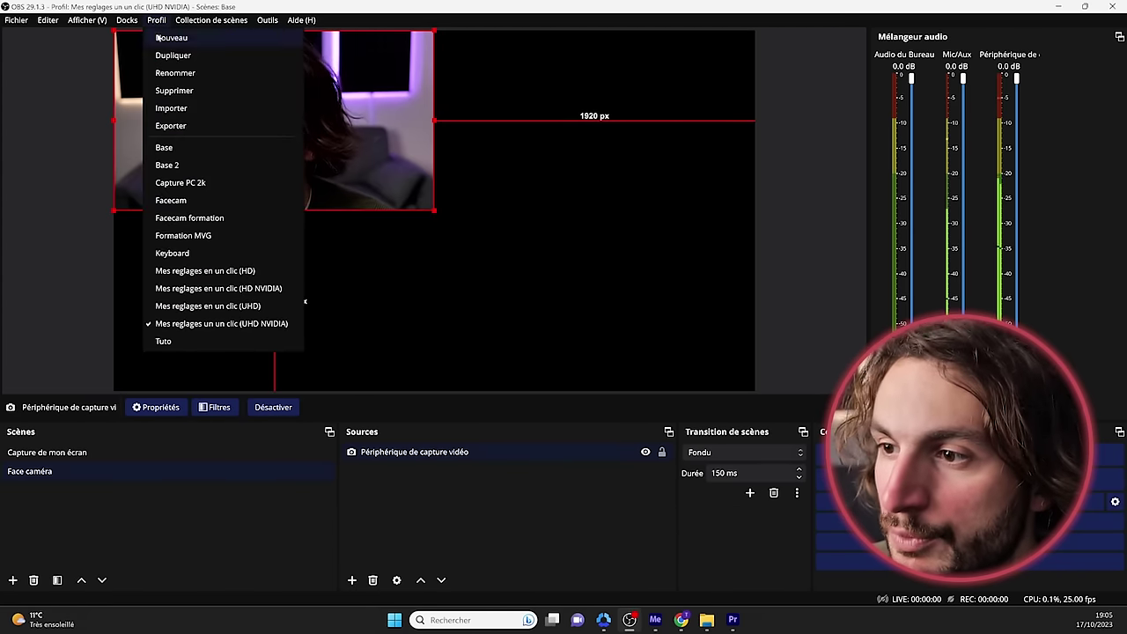
left_click(206, 289)
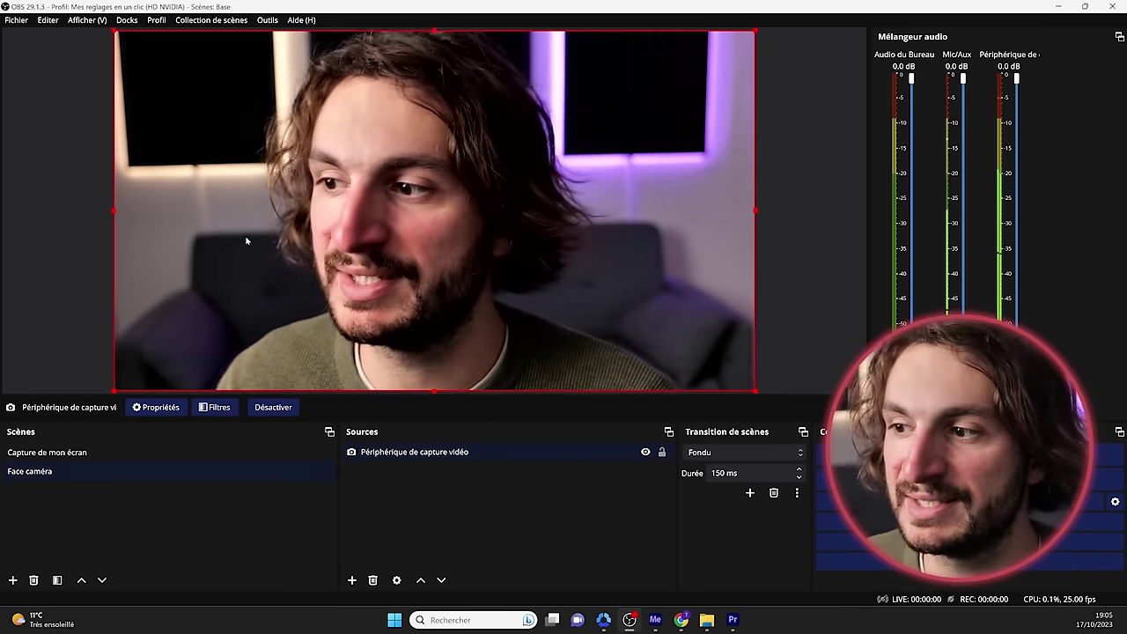
Fit the Capture d'écran source of the Capture de mon écran scene to the canvas with a transform
left_click(63, 452)
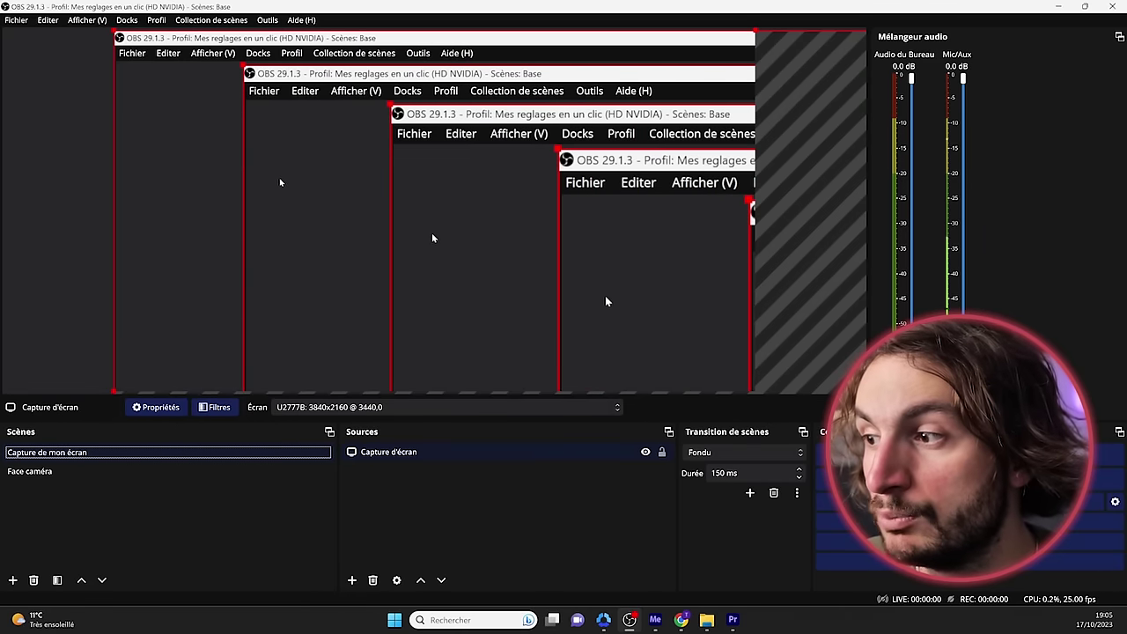
left_click(282, 159)
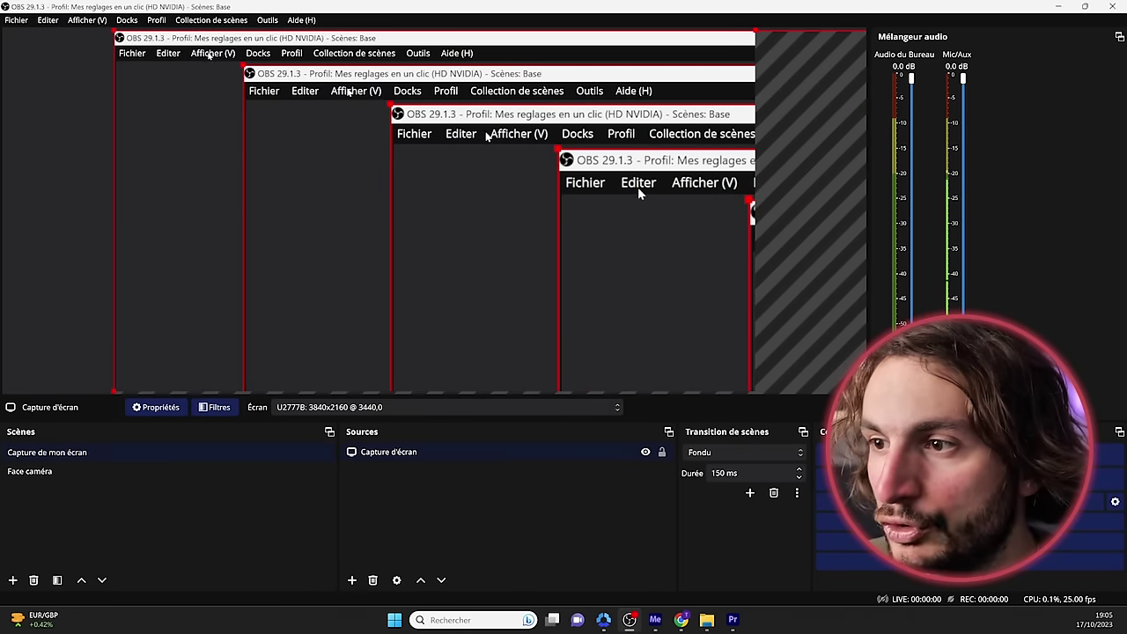
right_click(248, 121)
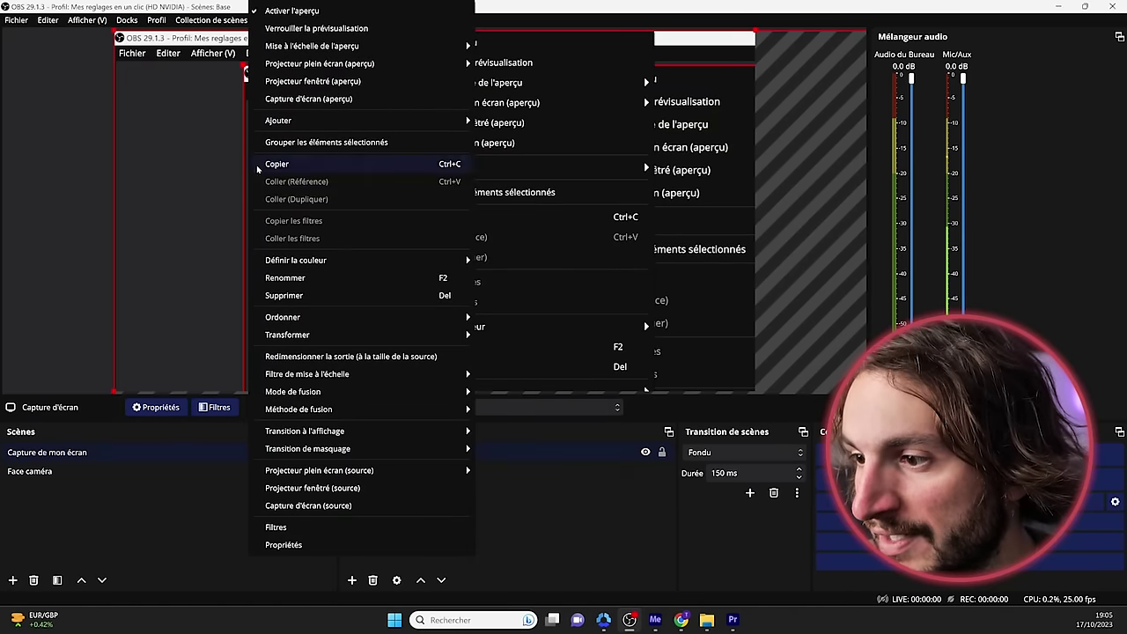
mouse_move(414, 335)
left_click(549, 507)
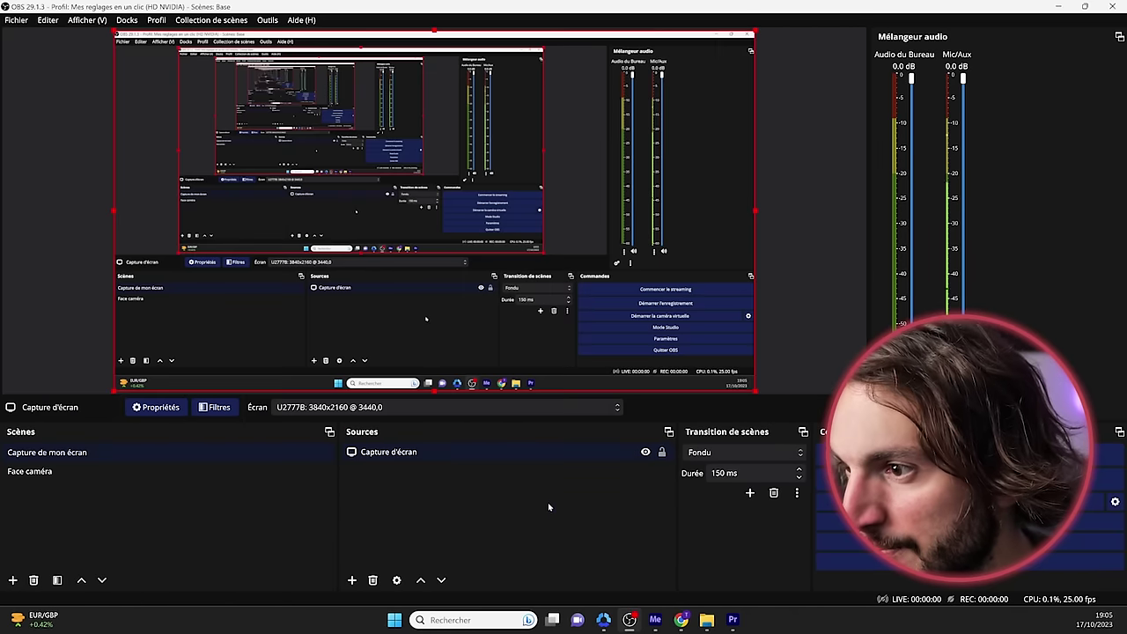
View the Stratégie Vidéo channel in Chrome, return to OBS and alternate between the Capture de mon écran and Face caméra scenes
left_click(682, 620)
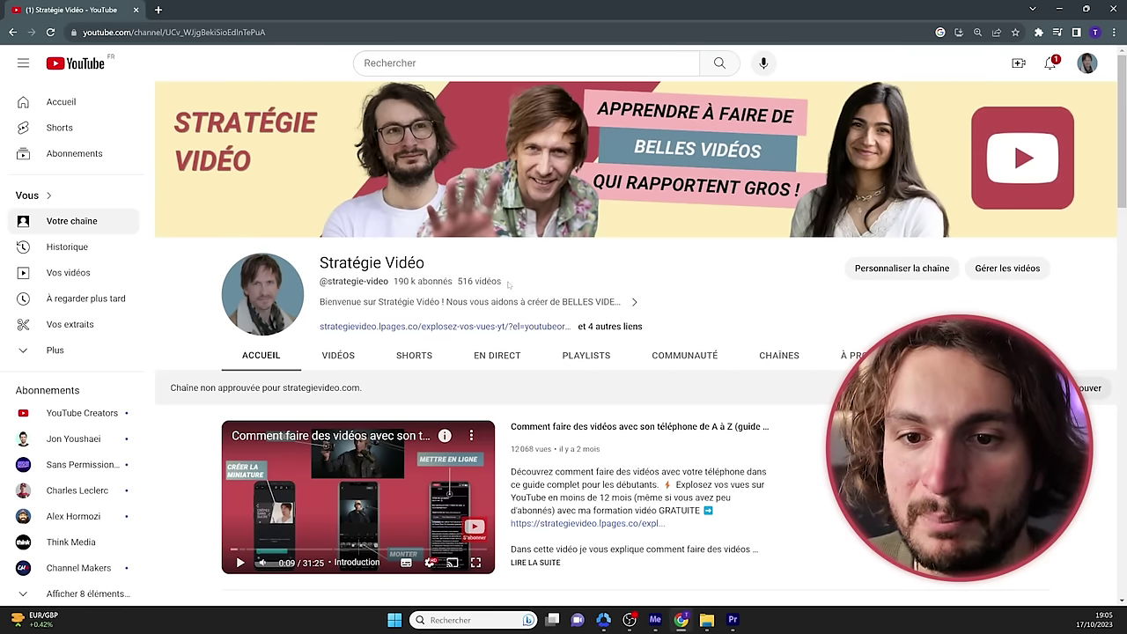
key("alt+Tab")
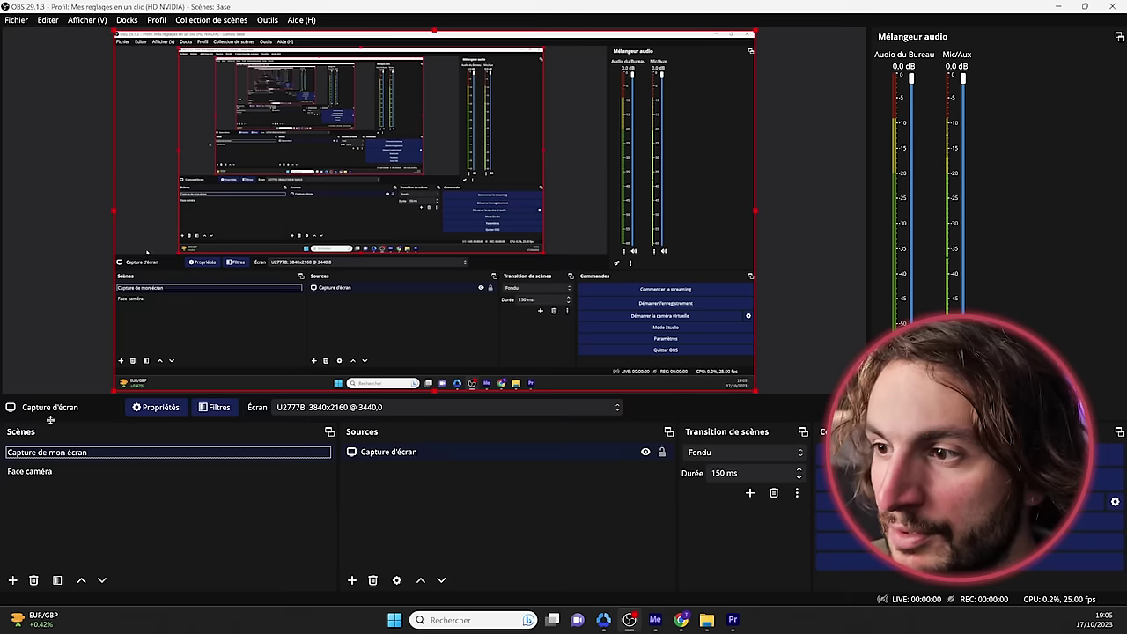
left_click(42, 474)
left_click(49, 457)
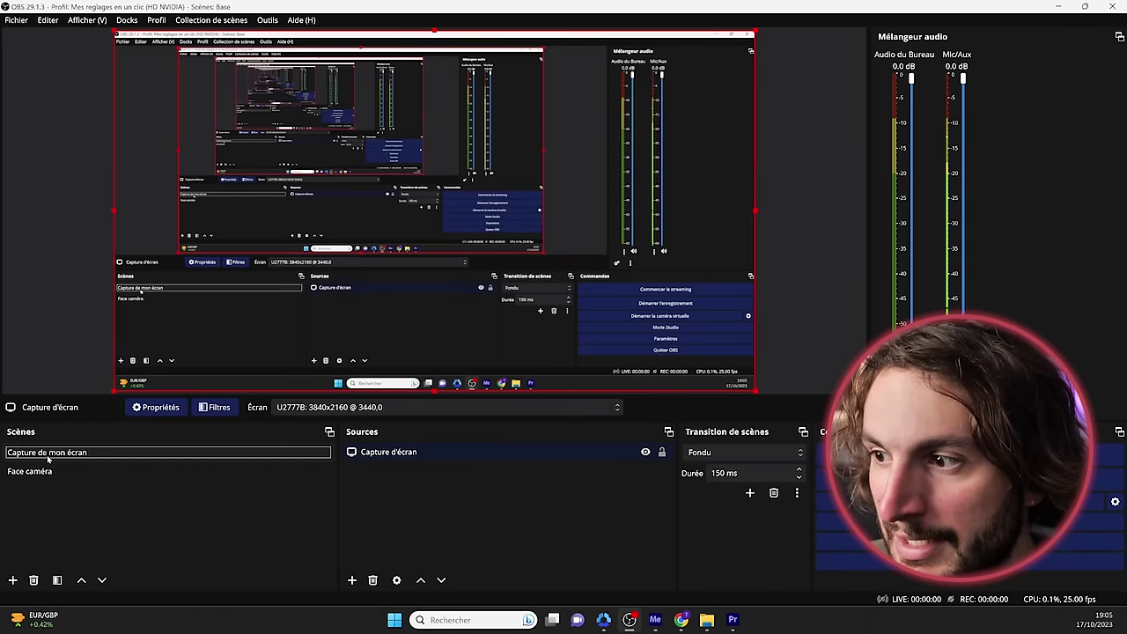
left_click(44, 472)
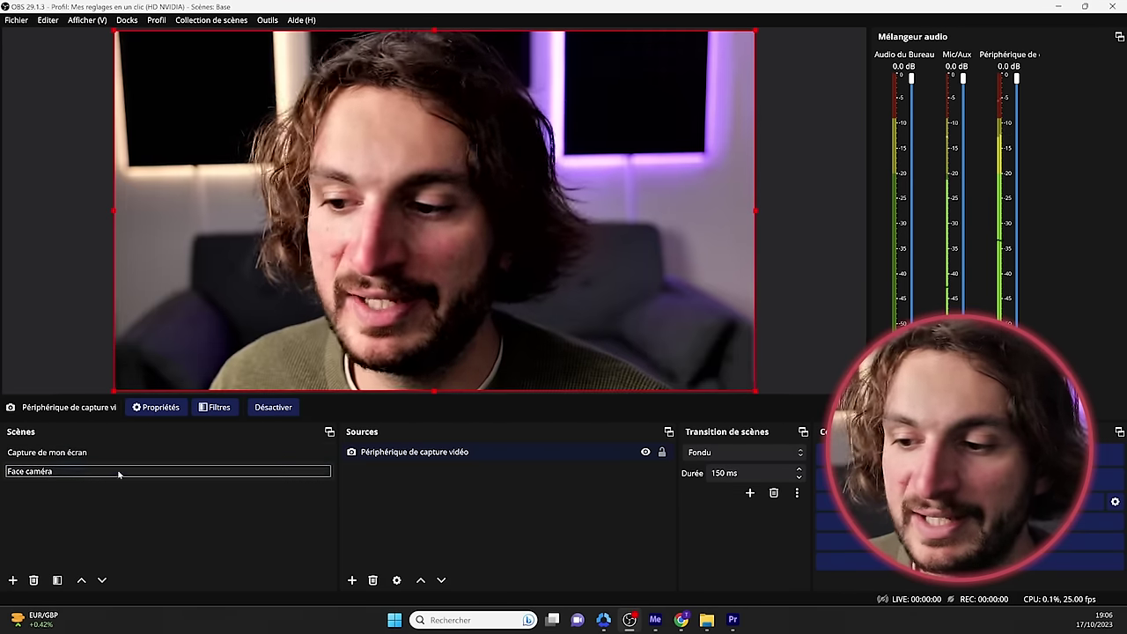
Create a third scene named Paysage rando
left_click(12, 580)
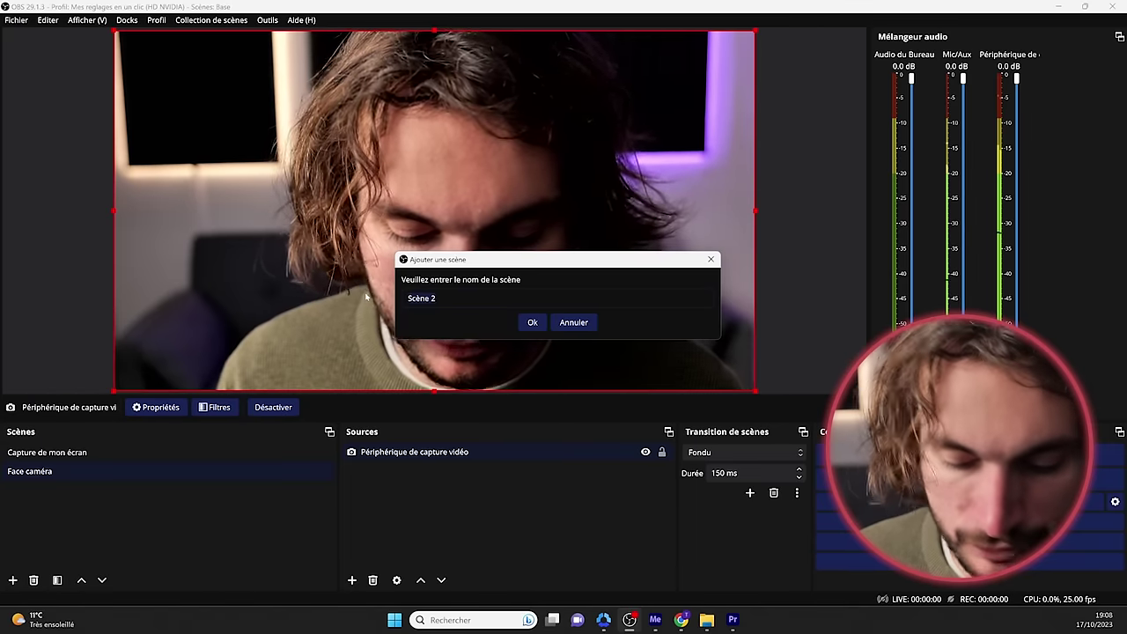
type("Paysage rando")
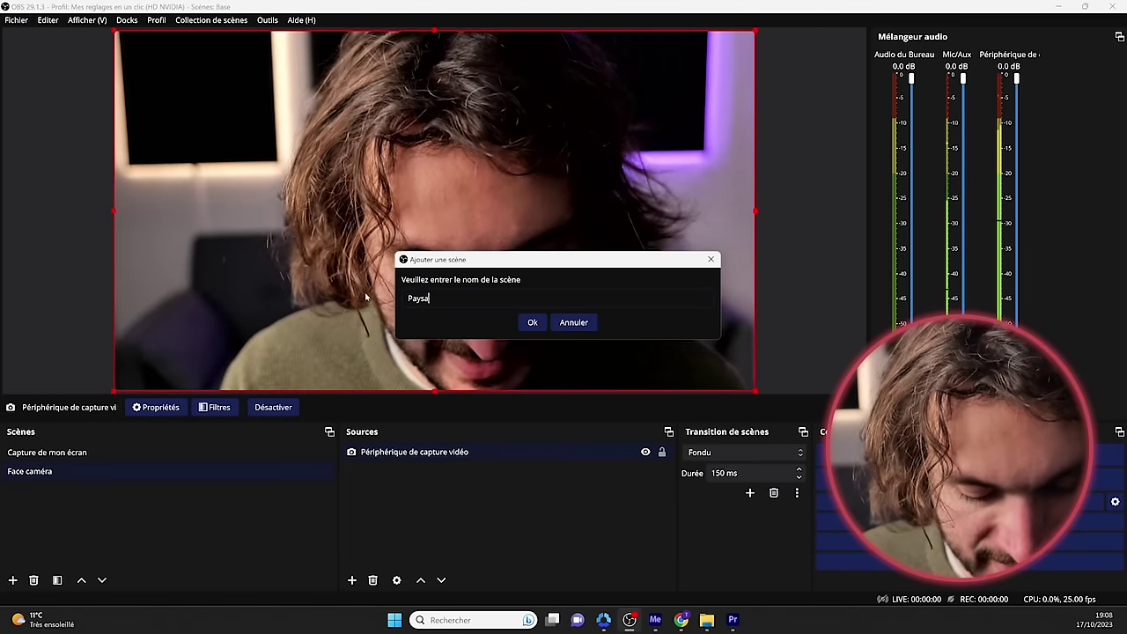
left_click(521, 323)
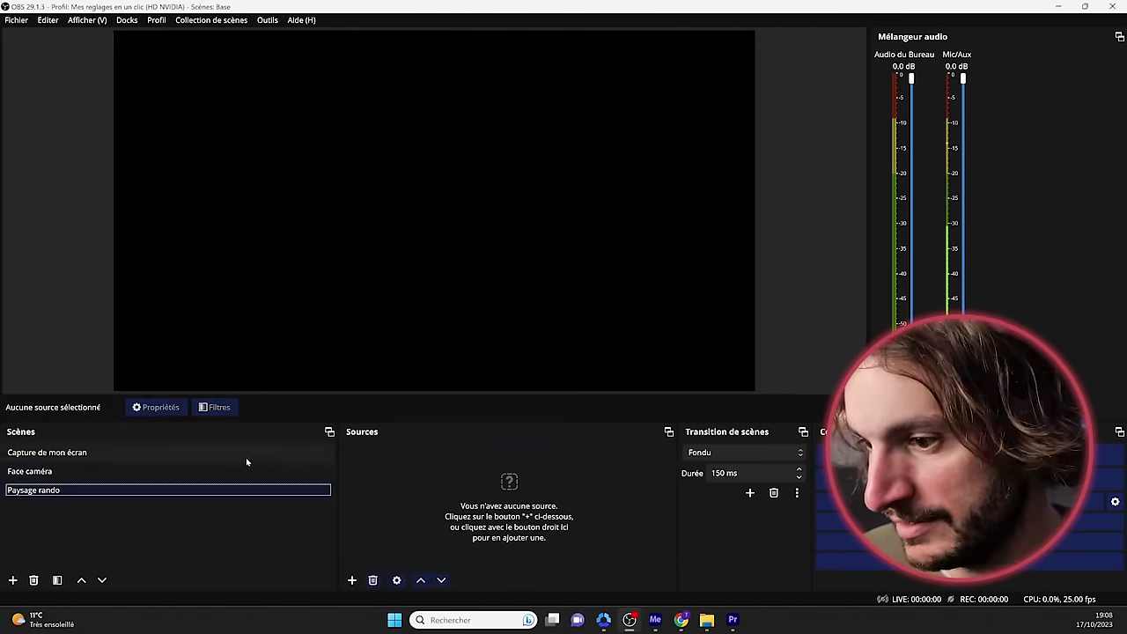
Add an Image source to the Paysage rando scene using pine-watt-2Hzmz15wGik-unsplash.jpg from the Downloads folder
left_click(352, 581)
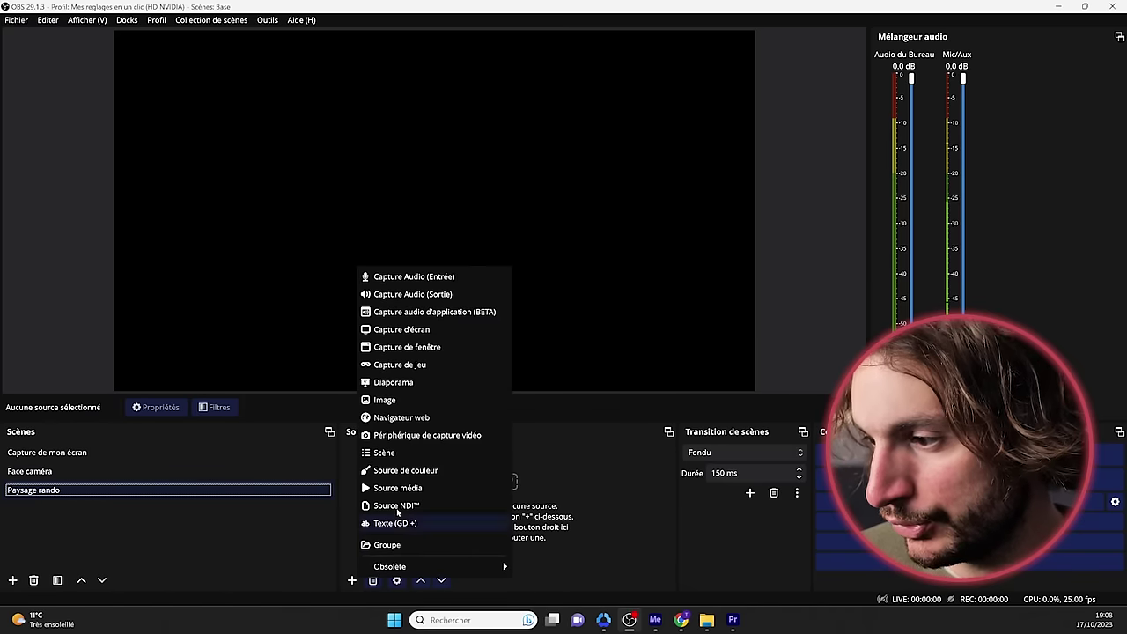
left_click(407, 400)
left_click(587, 376)
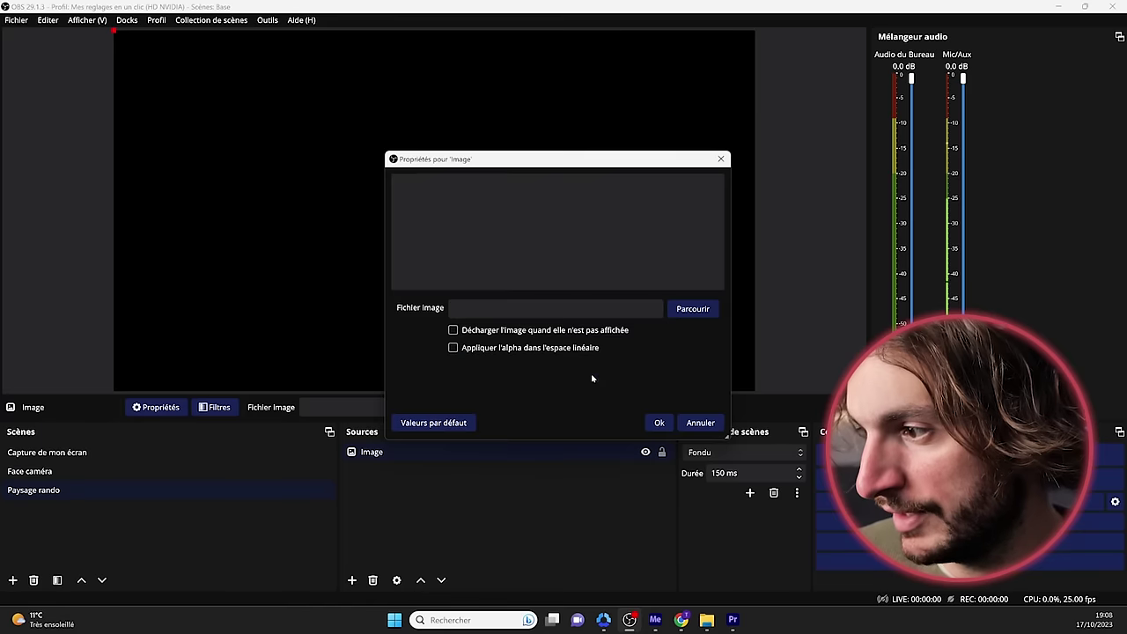
left_click(683, 309)
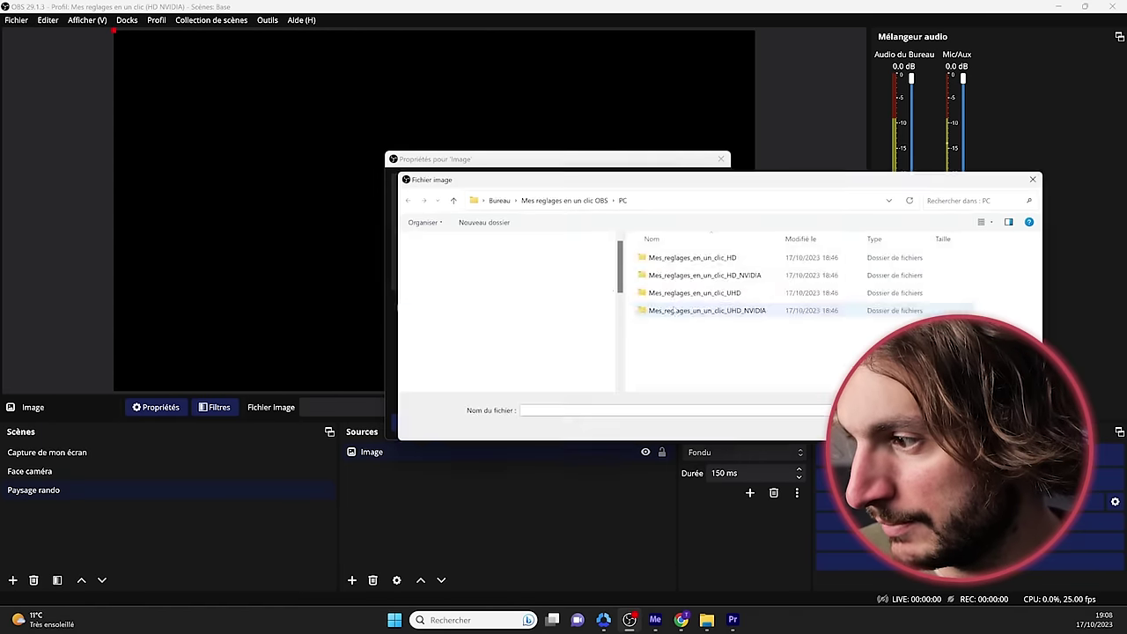
left_click(501, 295)
double_click(687, 270)
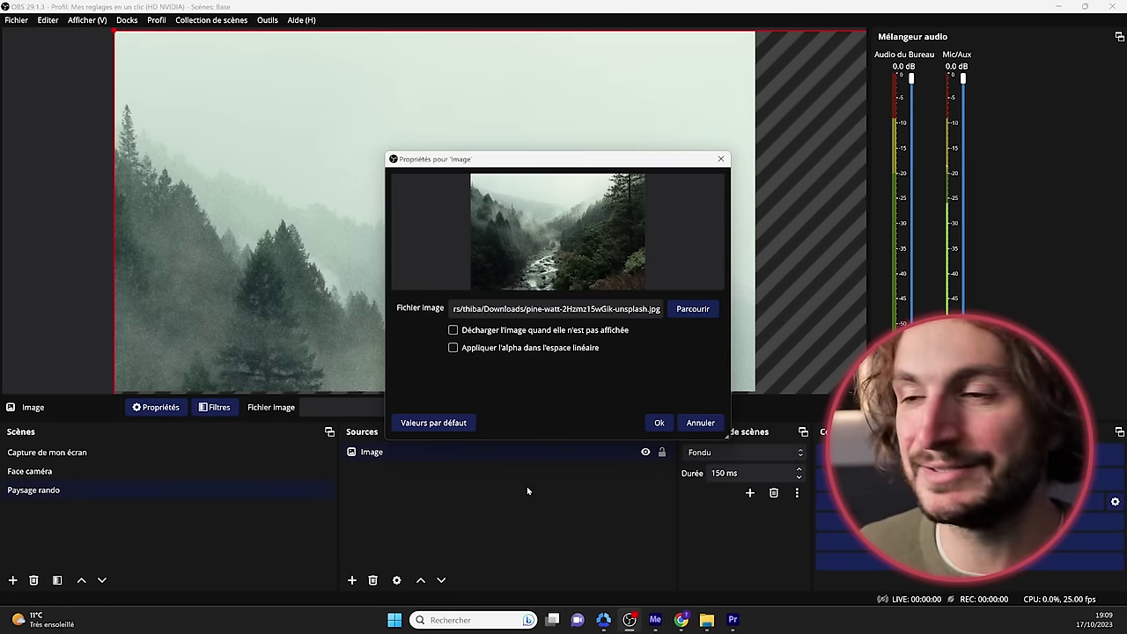
left_click(658, 423)
Fit the forest image in the Paysage rando scene to the canvas with a transform
right_click(417, 353)
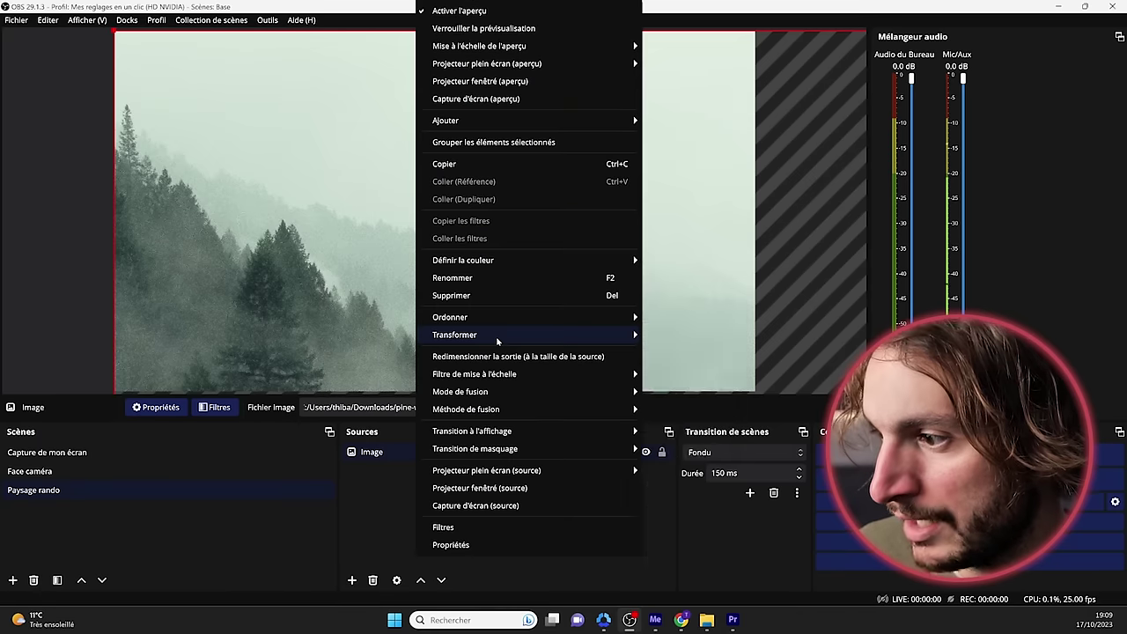
mouse_move(494, 335)
left_click(700, 509)
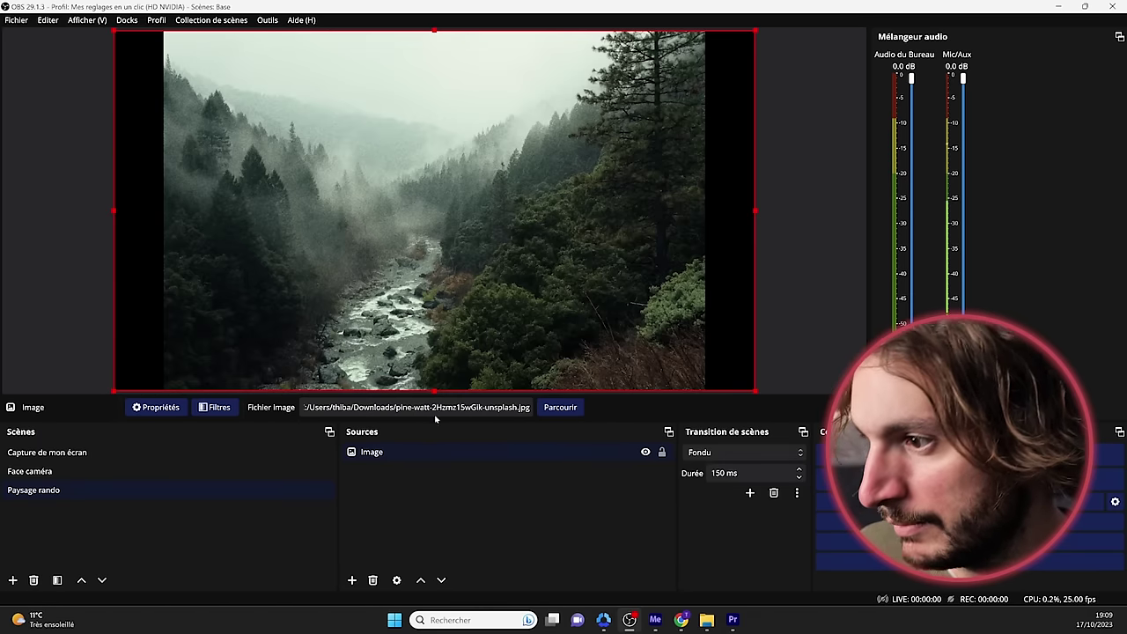
Cycle through the Face caméra and Paysage rando scenes, ending on Capture de mon écran
key("F2")
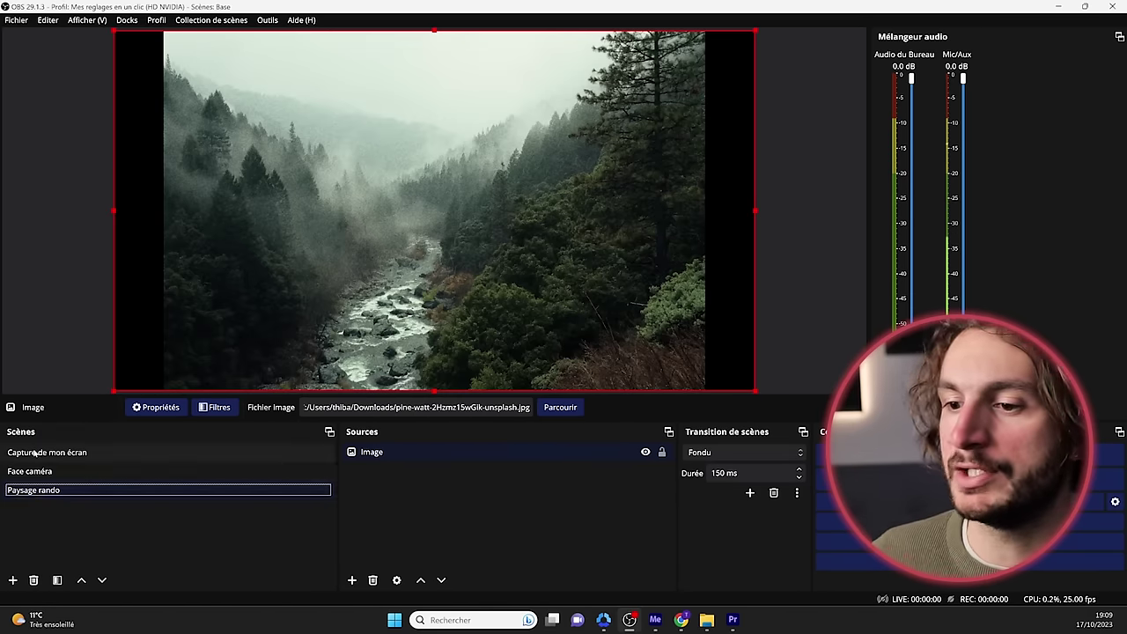
left_click(35, 454)
left_click(43, 469)
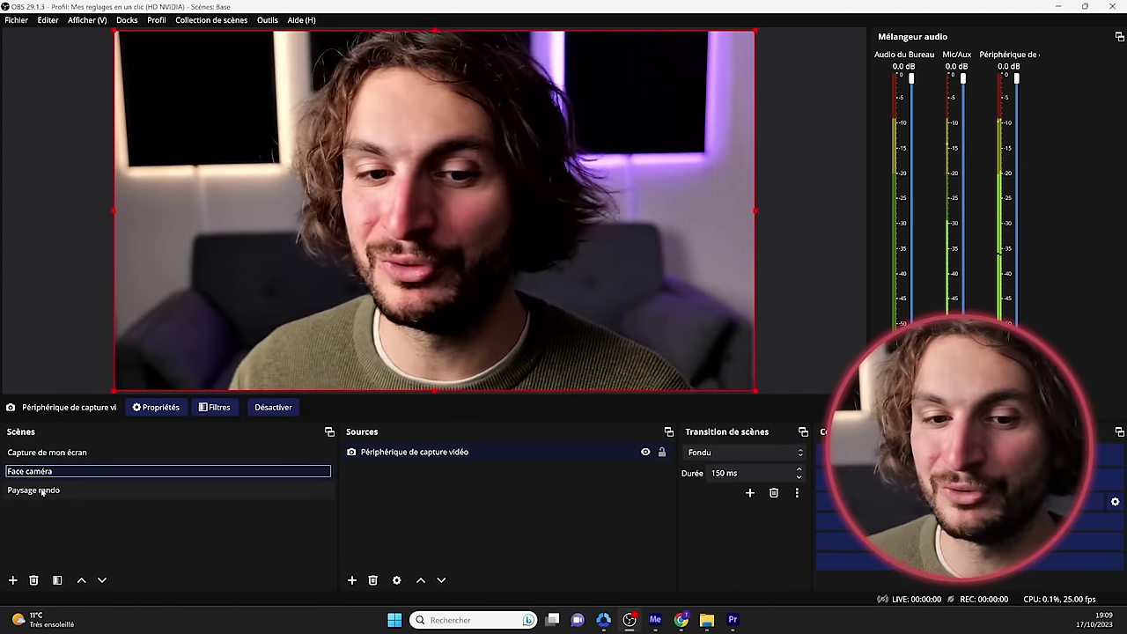
left_click(41, 491)
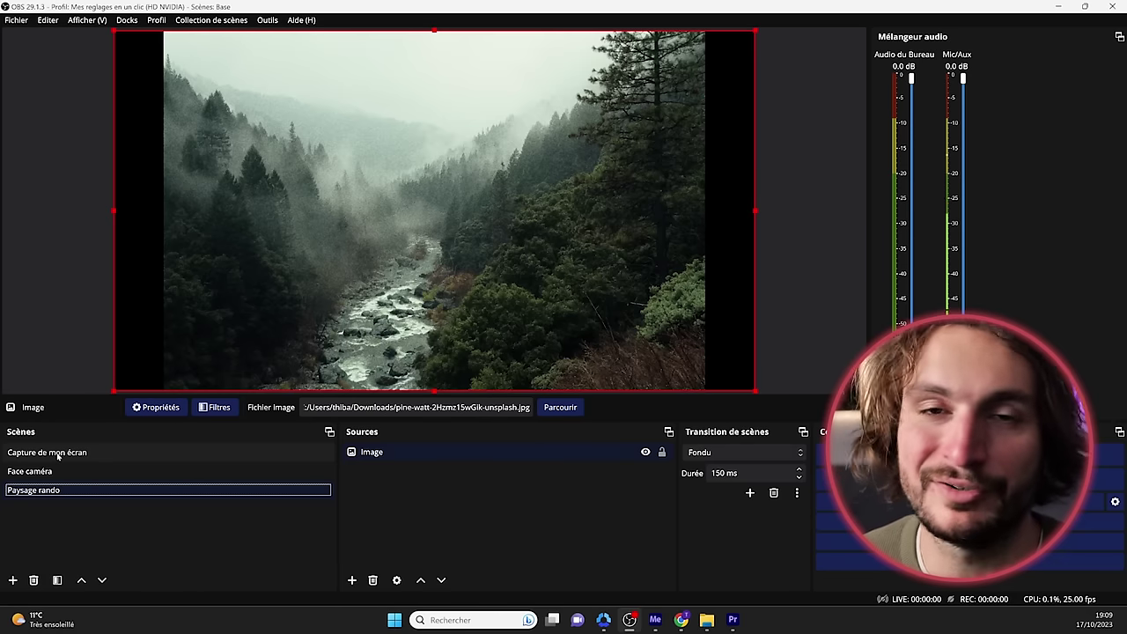
left_click(58, 453)
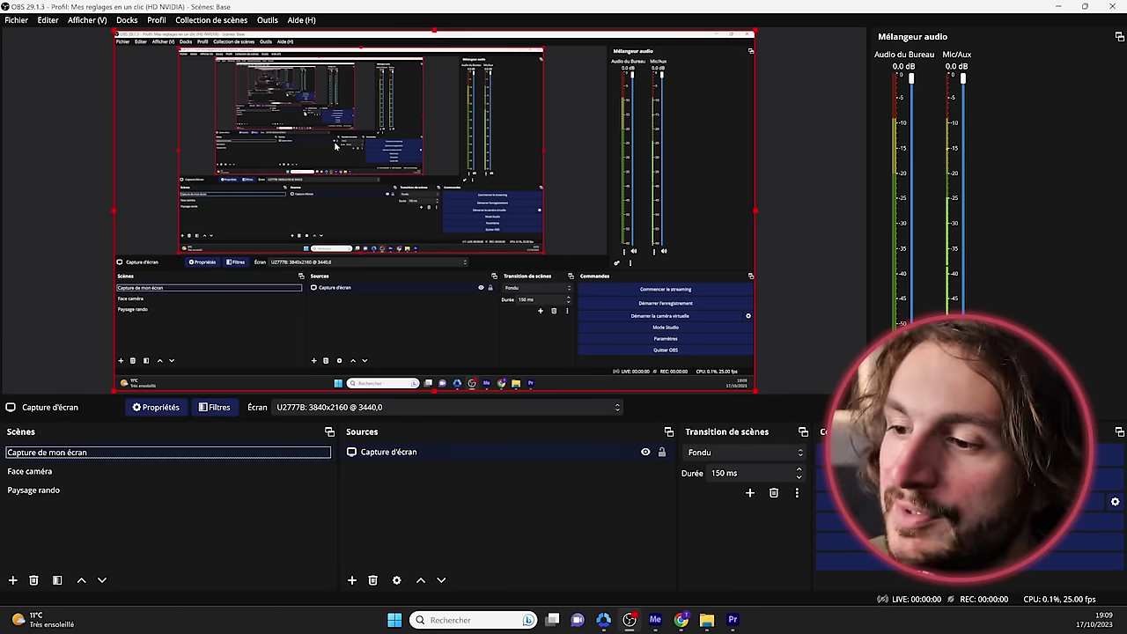
Open the OBS settings to review their options
left_click(966, 541)
left_click(501, 188)
left_click(718, 502)
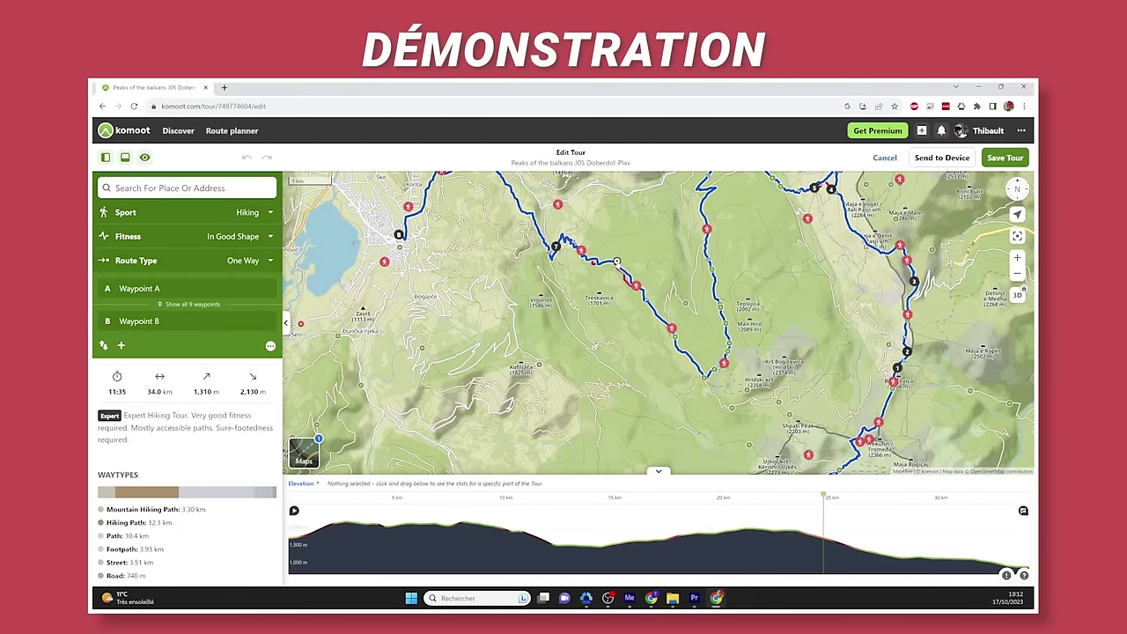
Inspect the hiking route around waypoint 7 on the komoot tour map
scroll(562, 243, "up", 5)
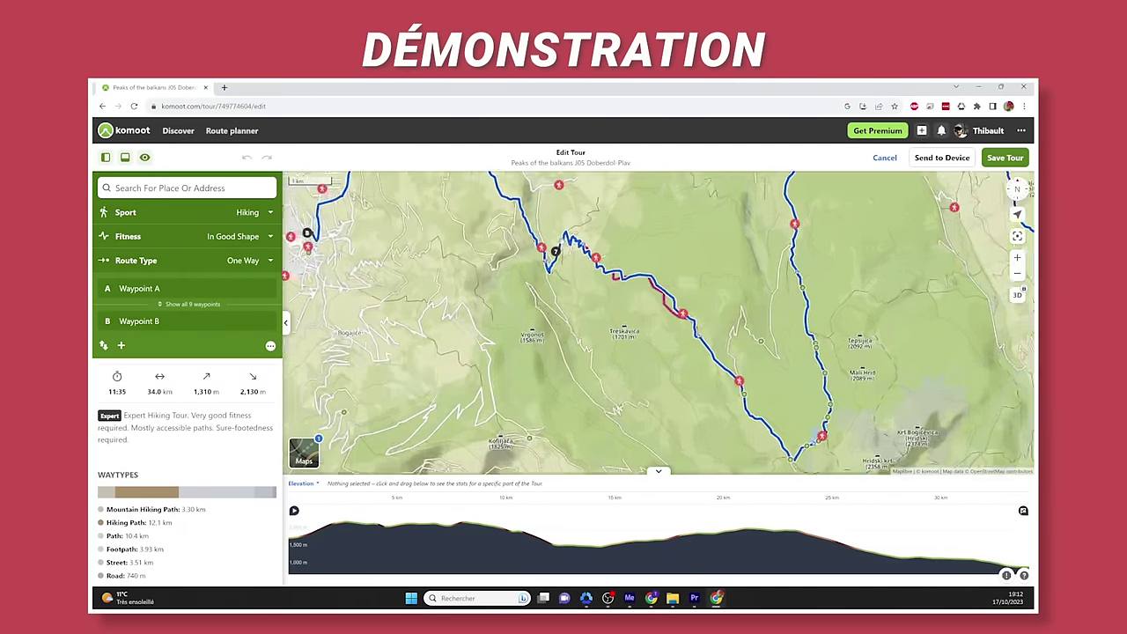
scroll(573, 241, "up", 2)
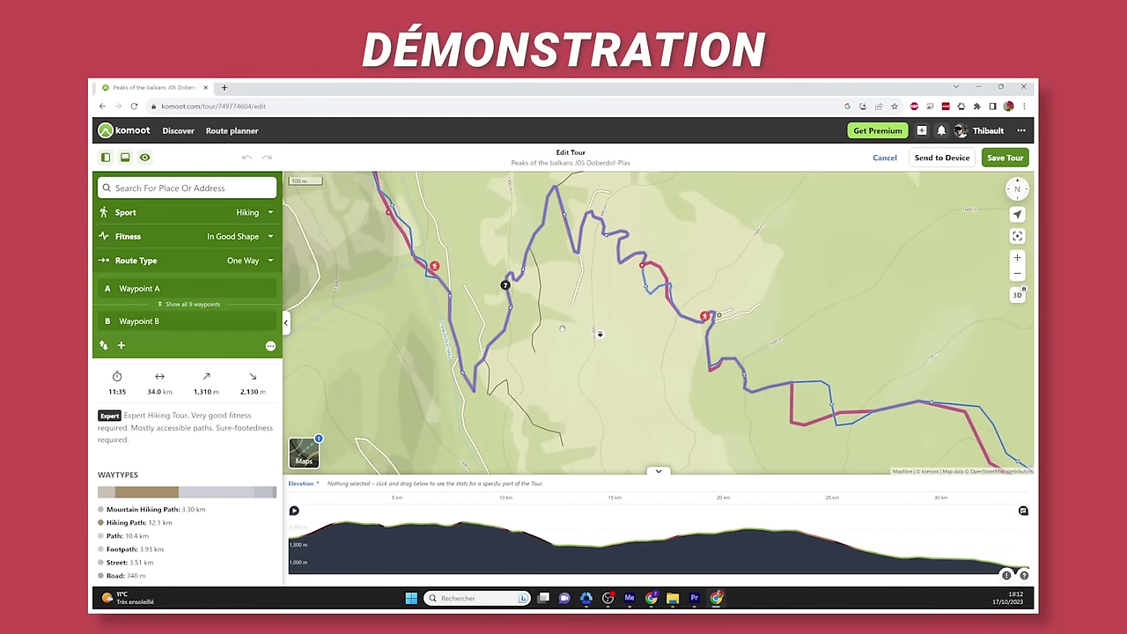
scroll(560, 343, "down", 3)
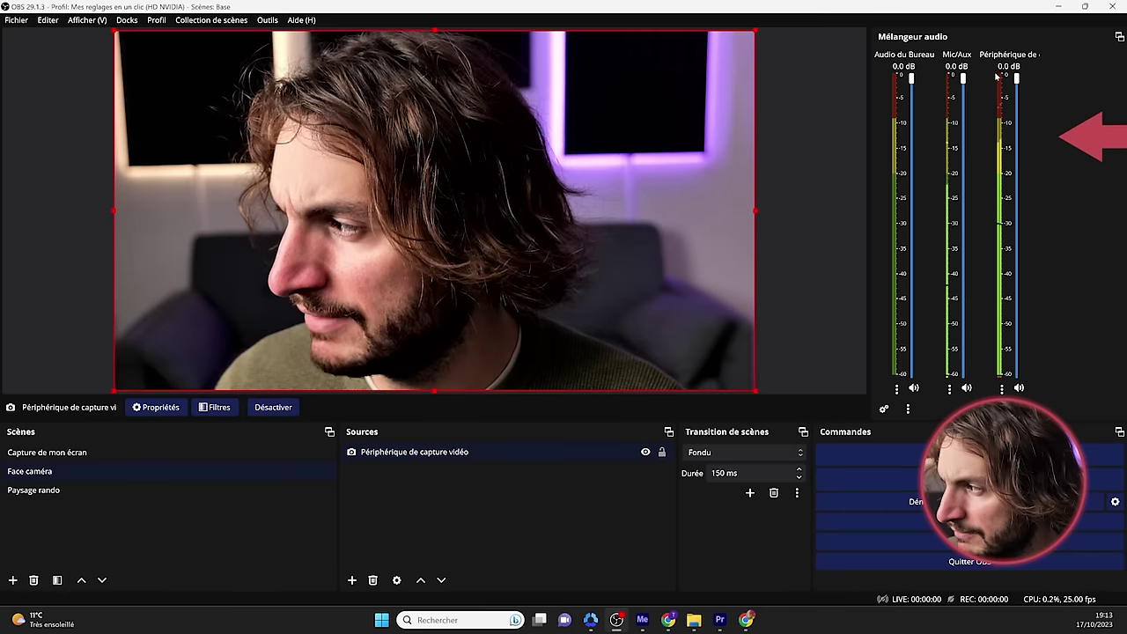
Compare the audio mixer channels of the Capture de mon écran, Paysage rando and Face caméra scenes
left_click(53, 452)
left_click(58, 491)
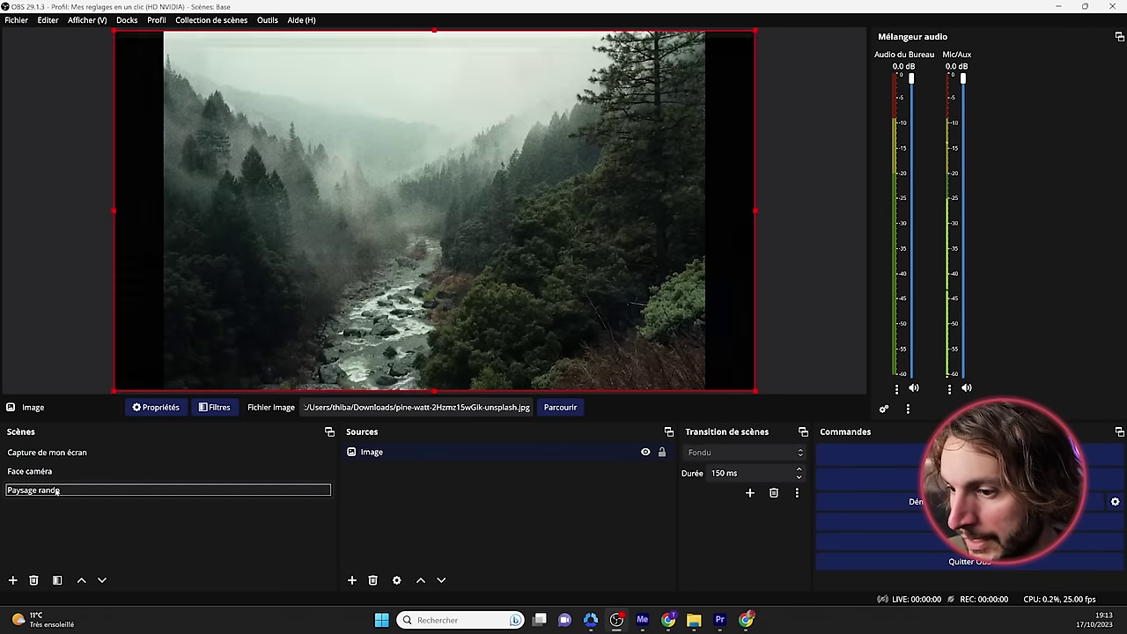
left_click(49, 473)
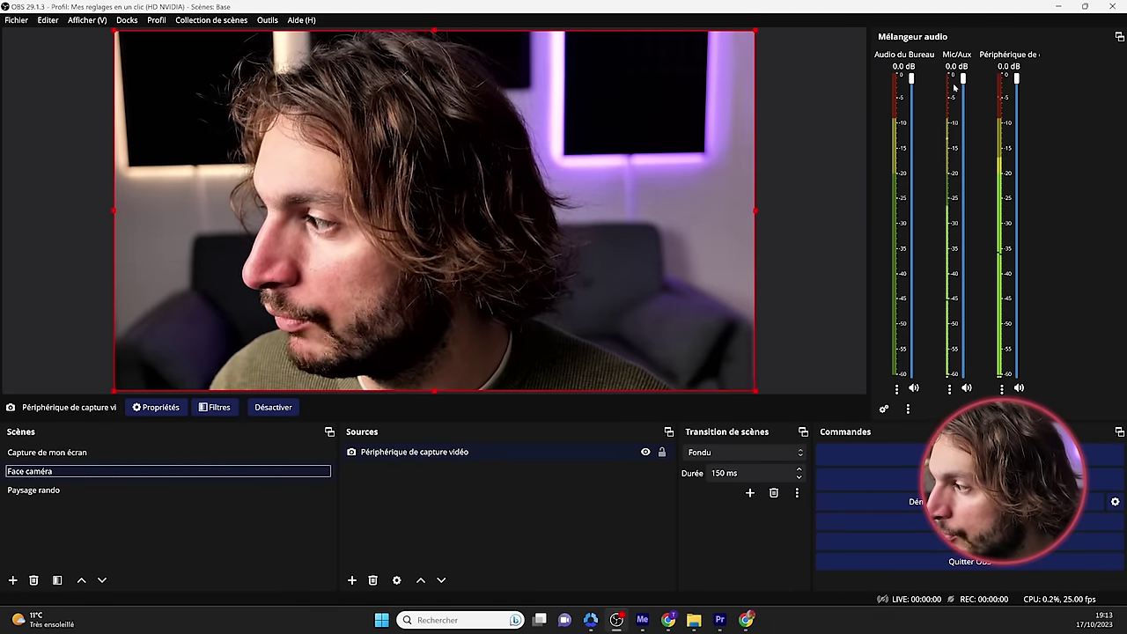
Test muting the audio channels in the Face caméra scene, leaving the video capture device muted and Mic/Aux active
left_click(1019, 389)
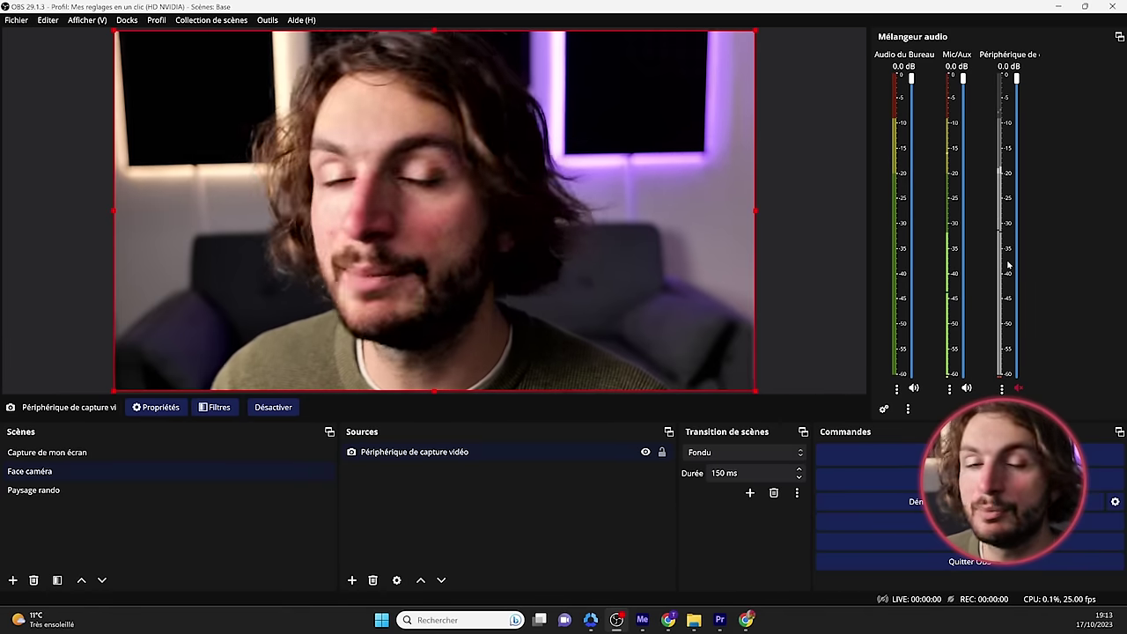
left_click(1019, 388)
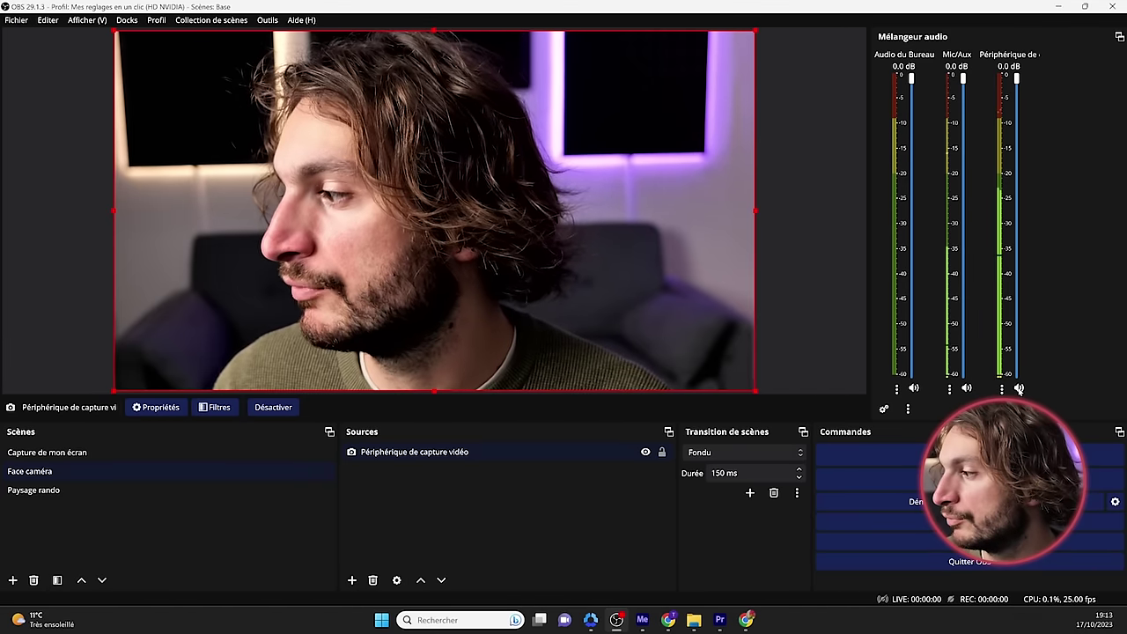
left_click(967, 388)
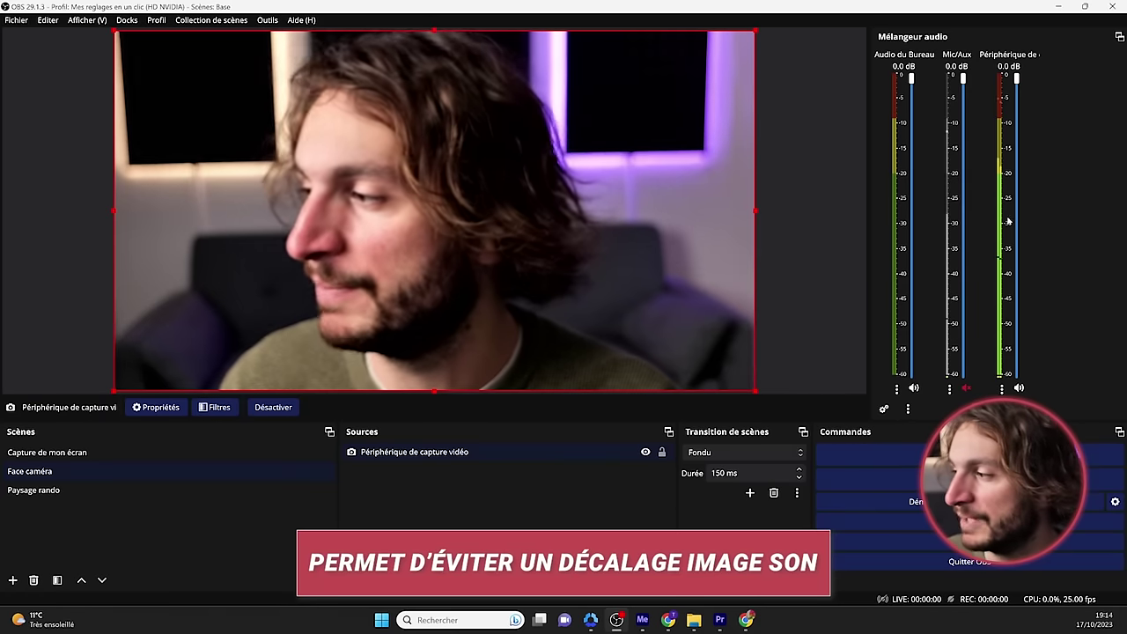
left_click(1018, 387)
left_click(966, 388)
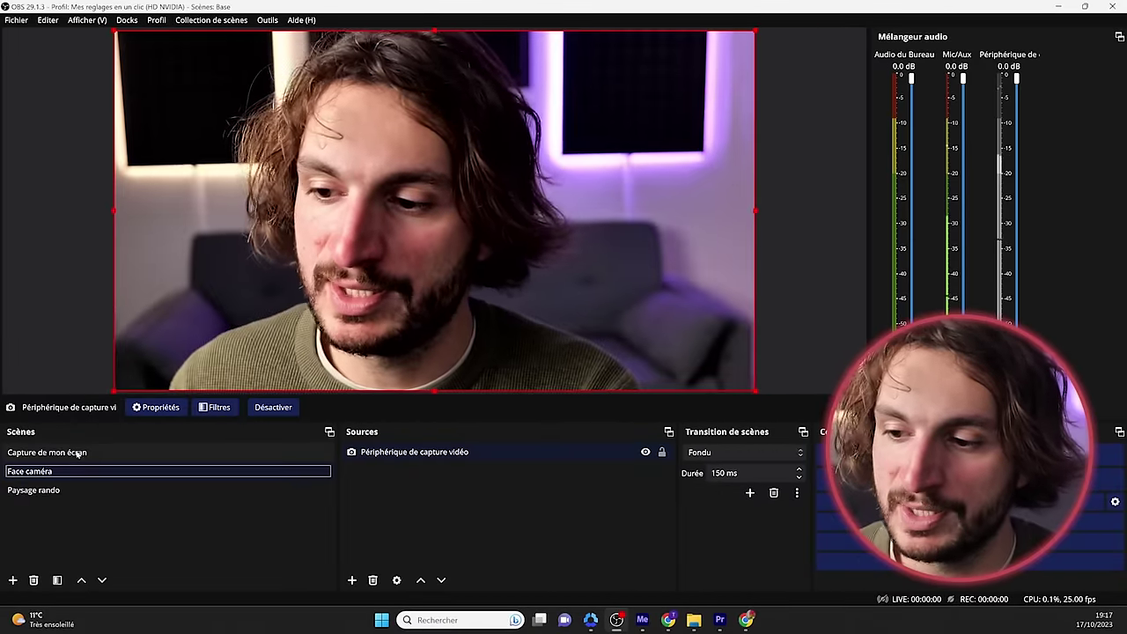
Create a fourth scene named Vidéo
left_click(49, 472)
left_click(385, 485)
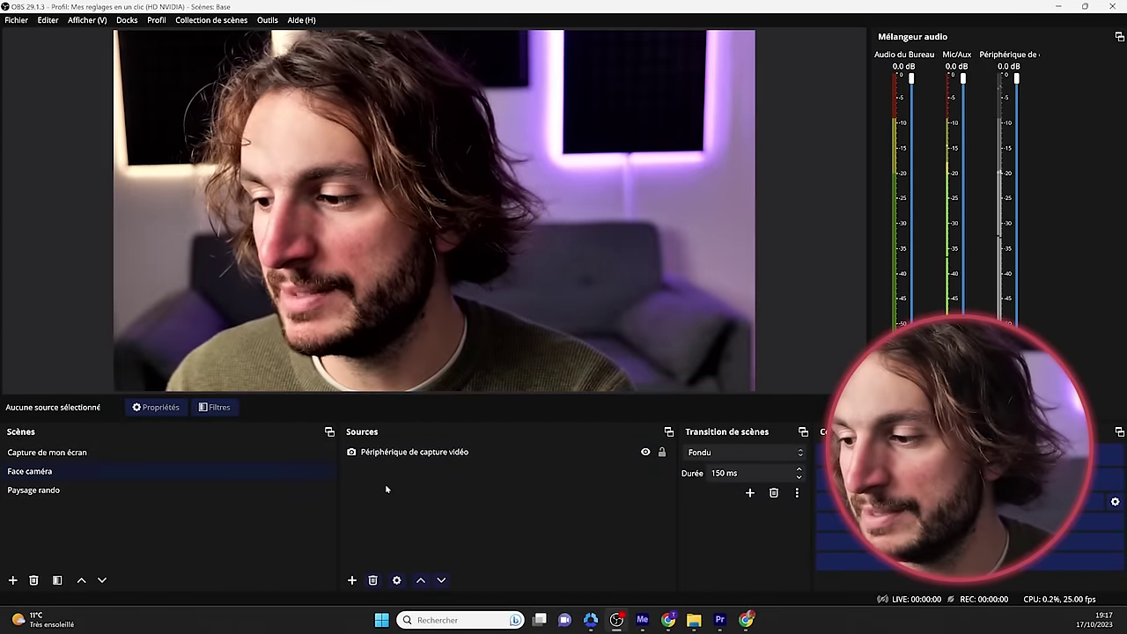
left_click(14, 579)
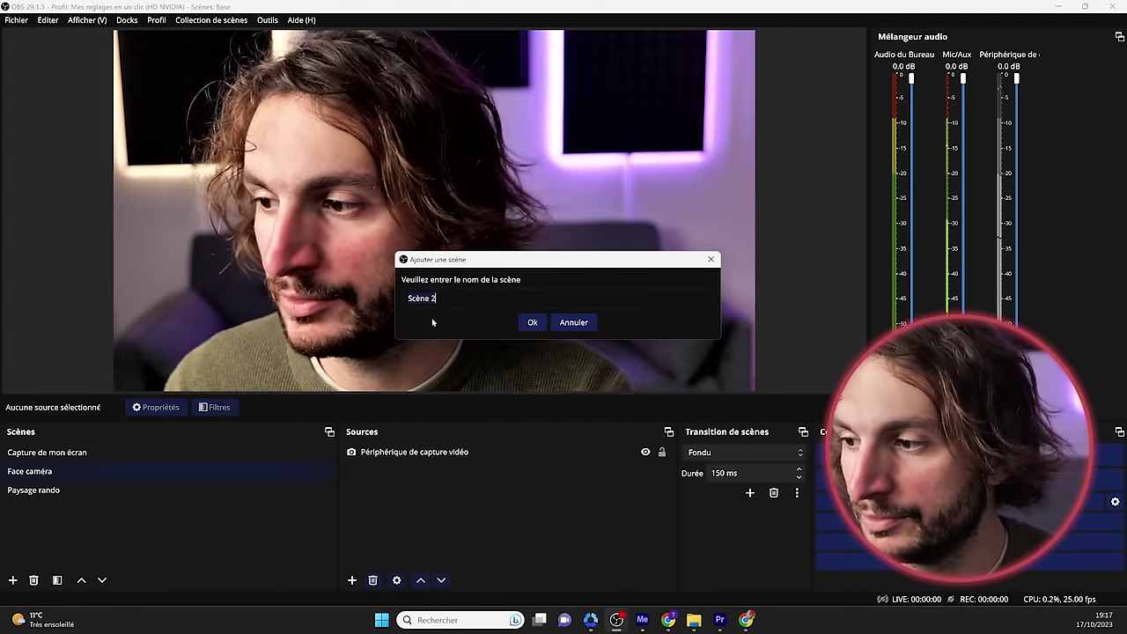
type("Vidéo")
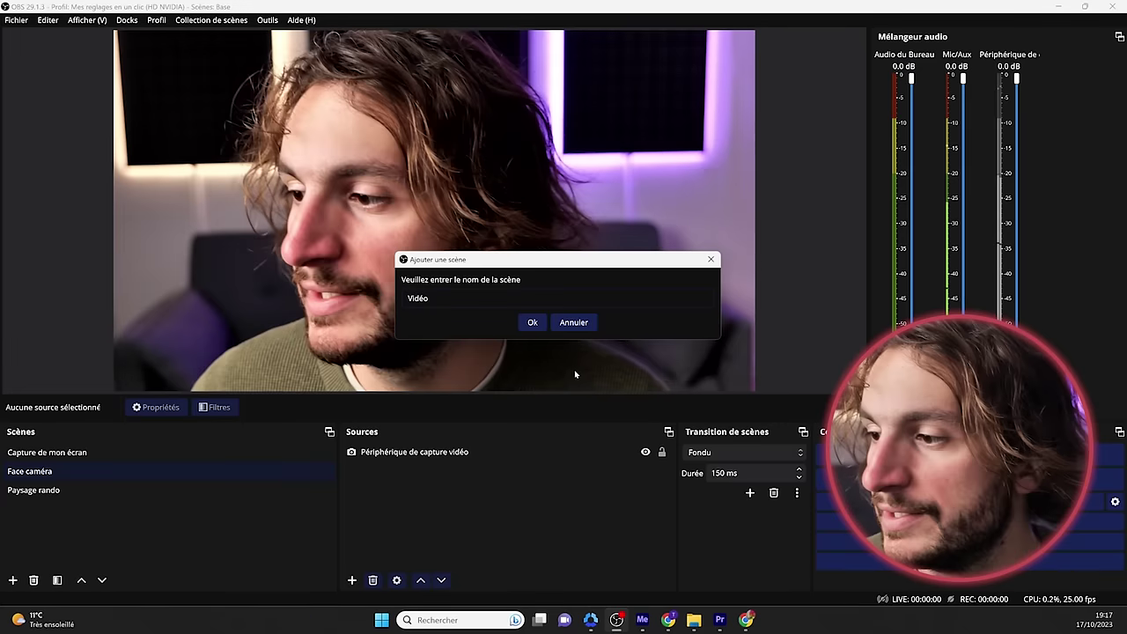
left_click(532, 323)
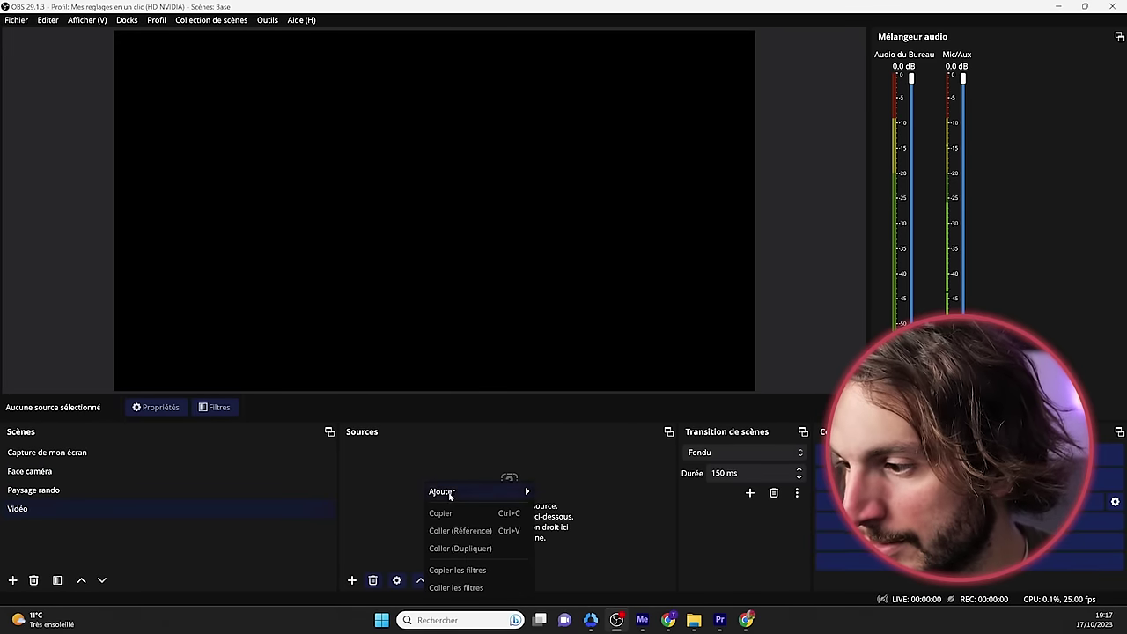
Add a Source média with the forest hiking video to the Vidéo scene and stretch it to the screen
left_click(381, 563)
left_click(351, 580)
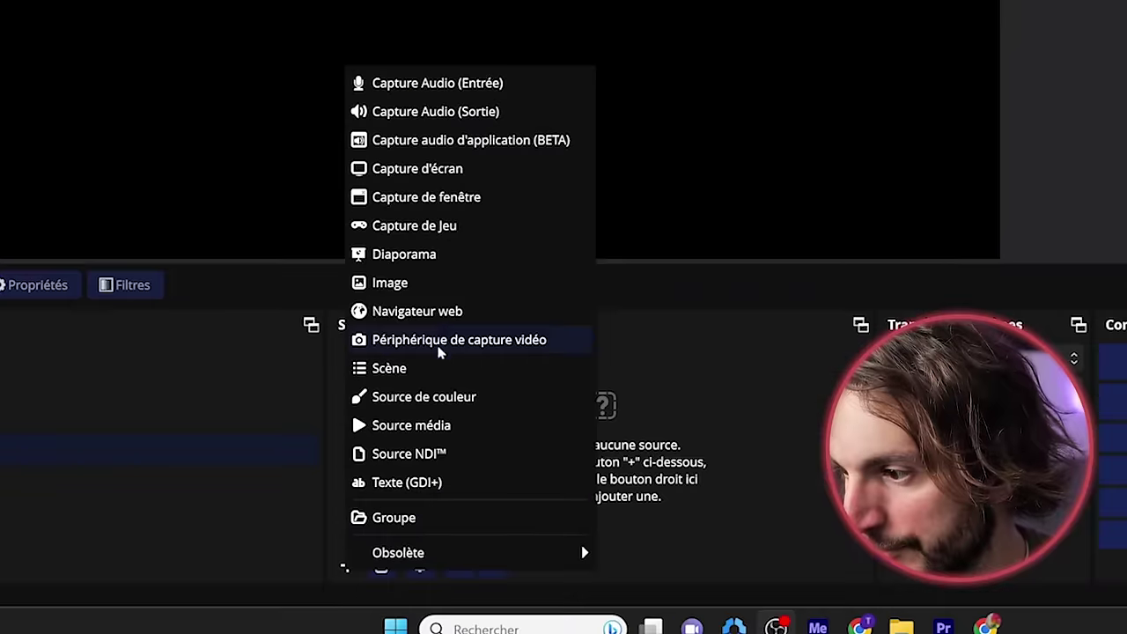
left_click(428, 426)
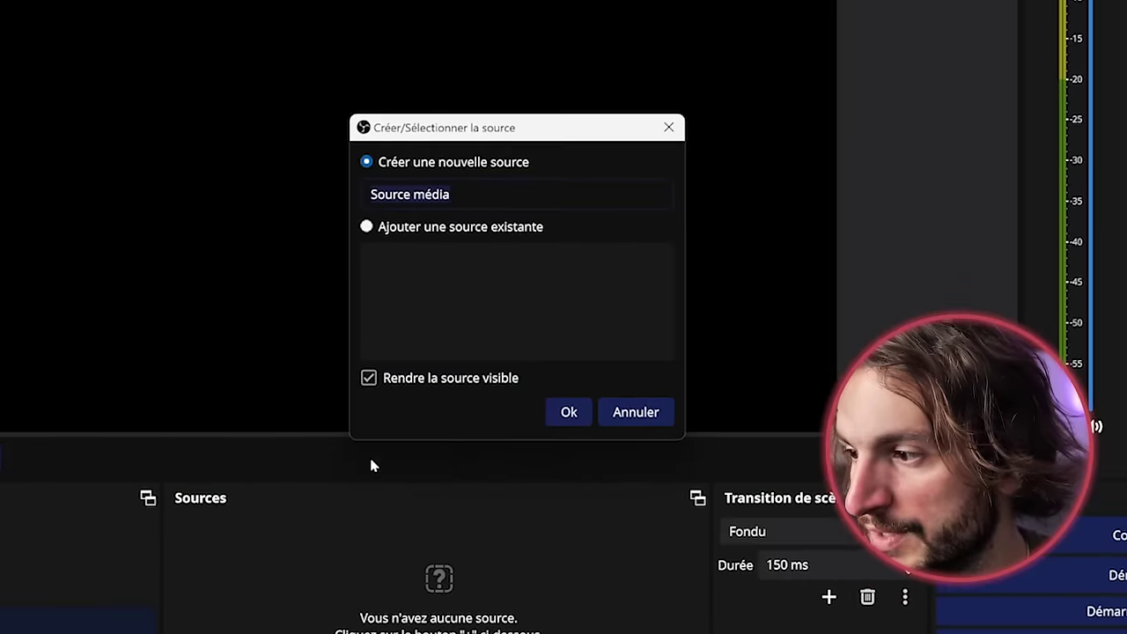
key("Return")
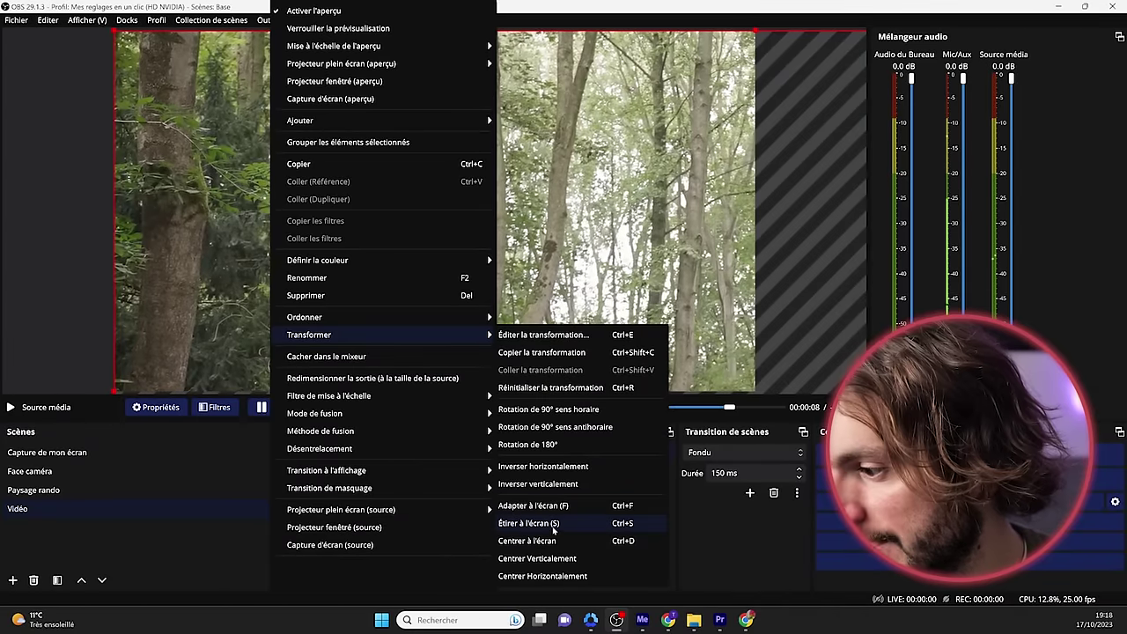
left_click(563, 522)
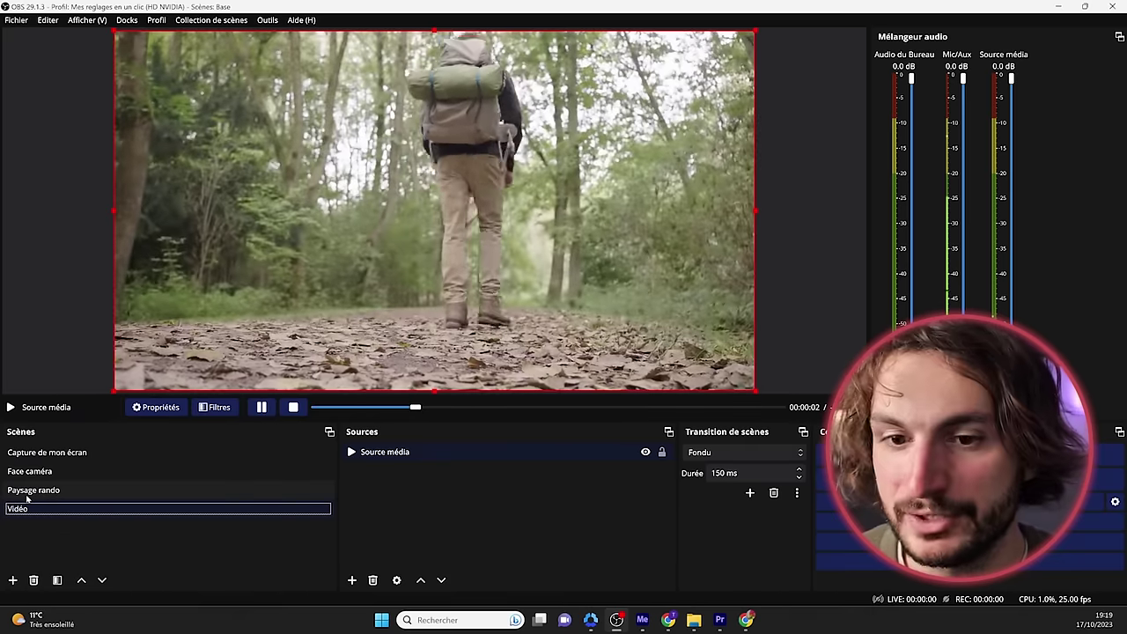
Switch through Face caméra and Capture de mon écran, return to Face caméra and start recording
left_click(31, 469)
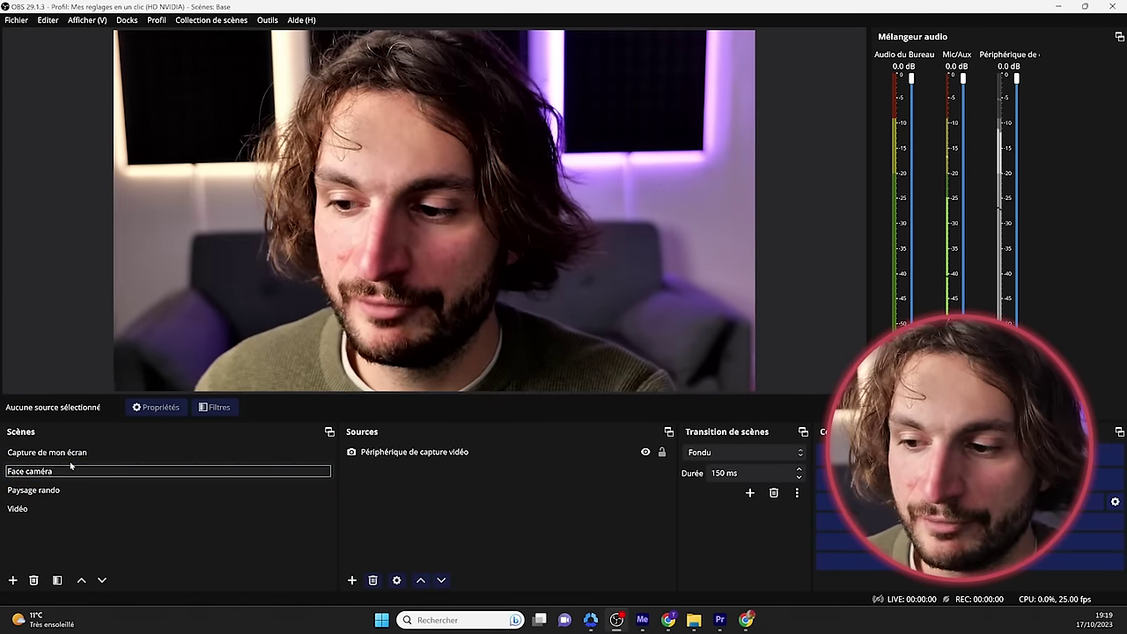
left_click(66, 453)
left_click(52, 472)
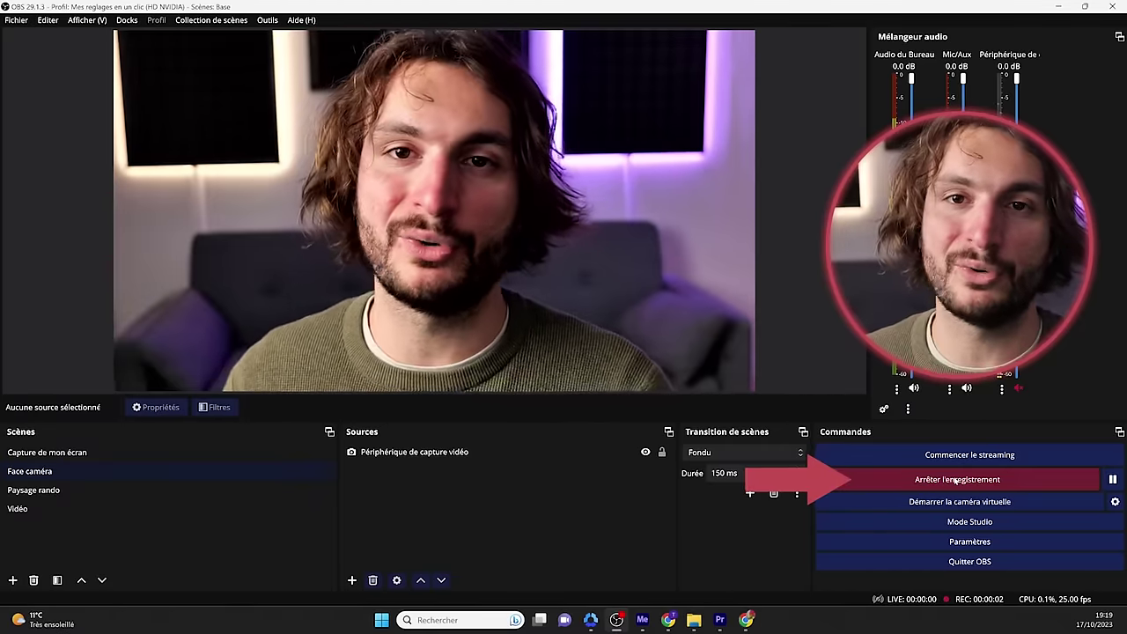
While recording, switch to Paysage rando, Capture de mon écran, Paysage rando again and back to Face caméra
left_click(98, 490)
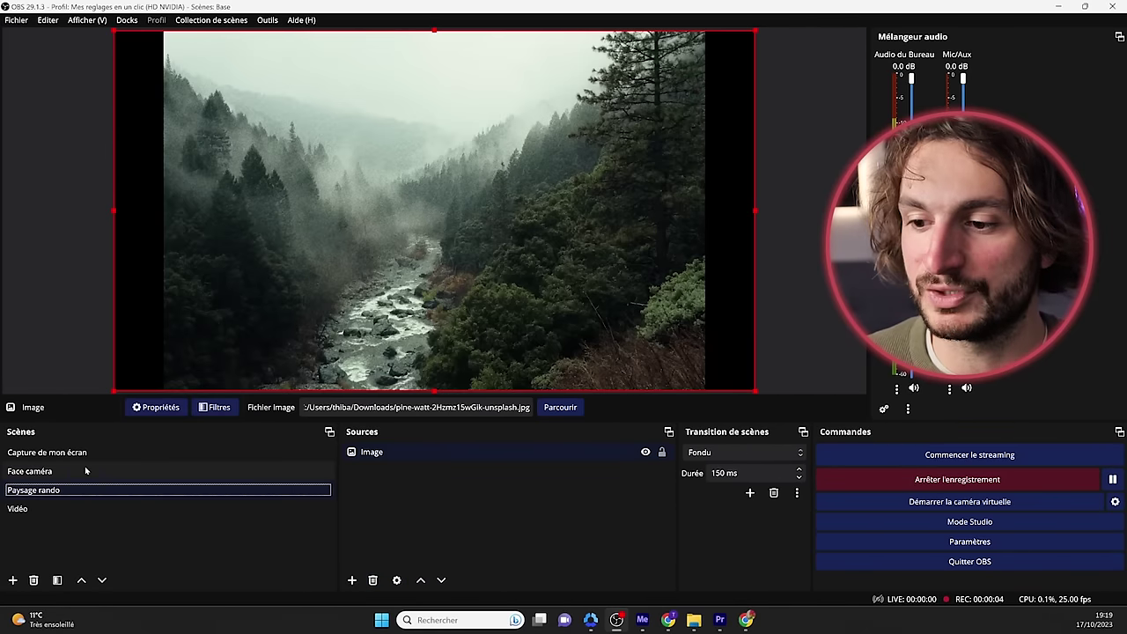
left_click(75, 454)
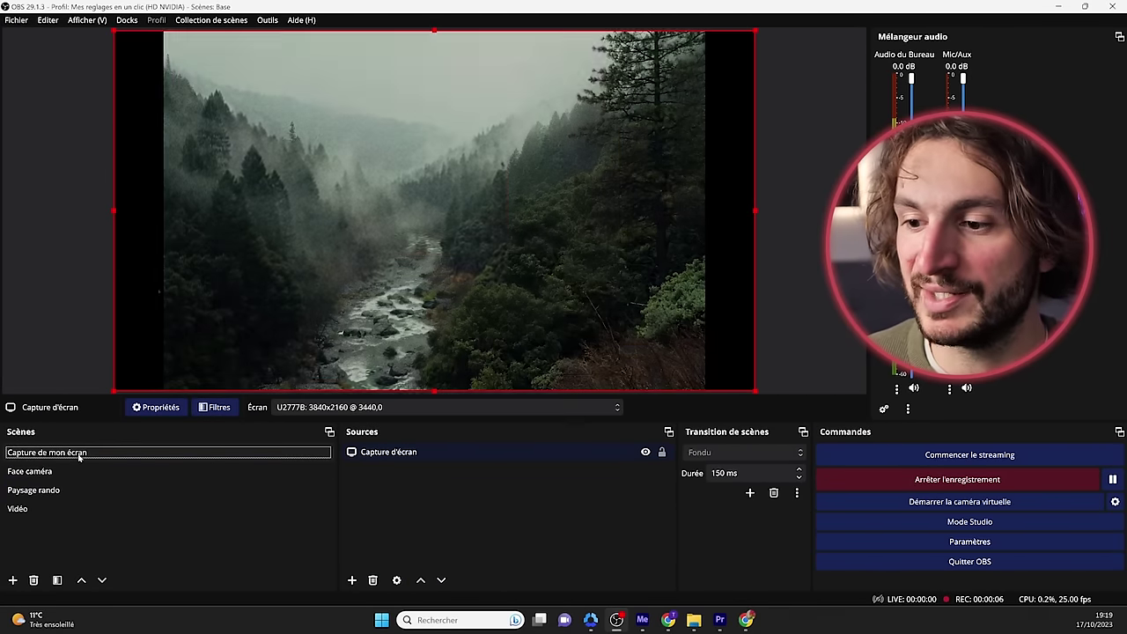
left_click(67, 490)
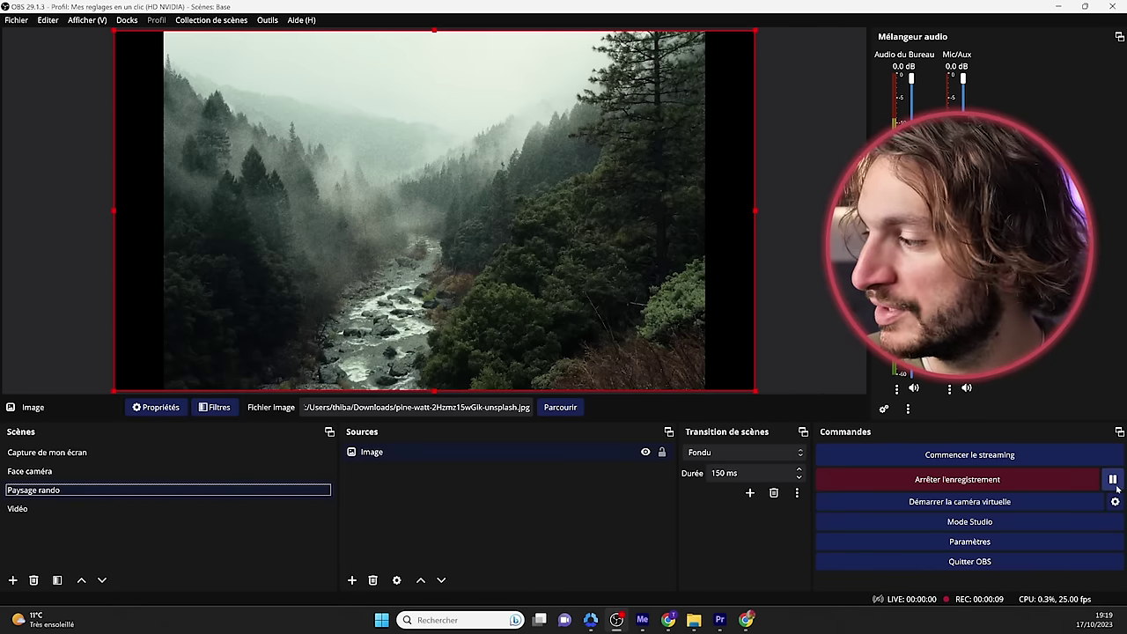
left_click(176, 472)
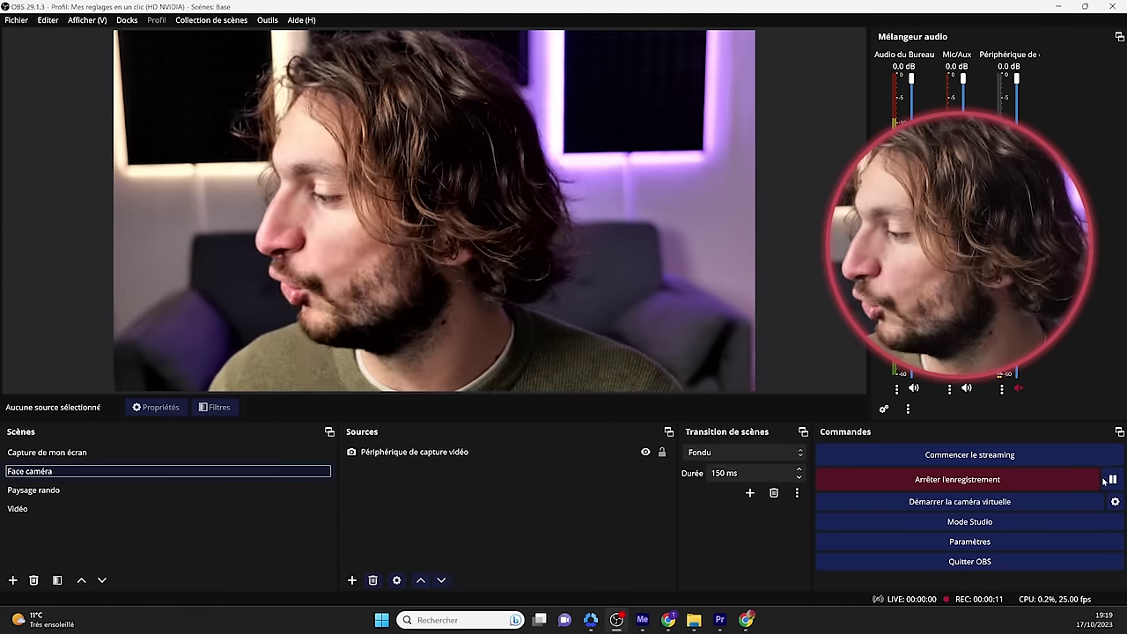
Pause and resume the recording, and stop it for good
left_click(1112, 479)
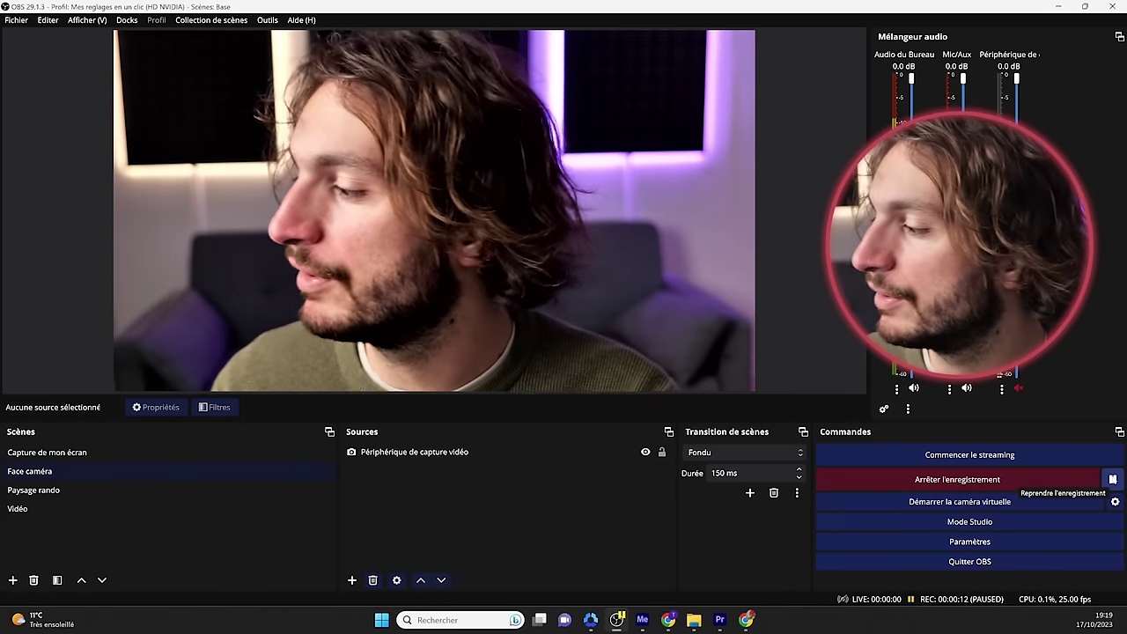
left_click(1113, 479)
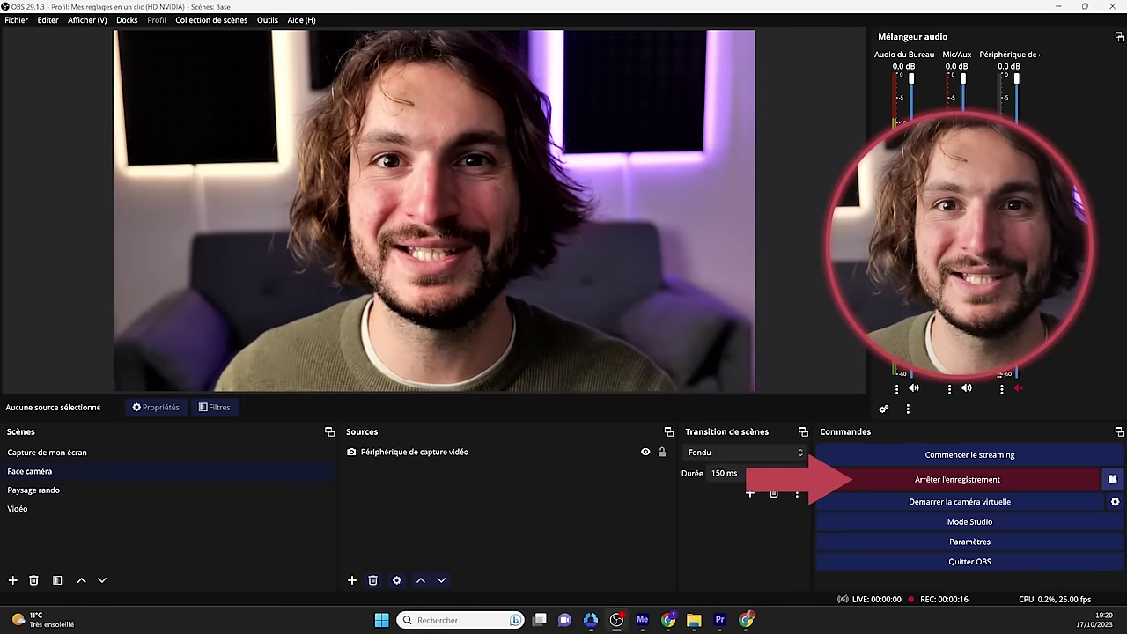
left_click(956, 483)
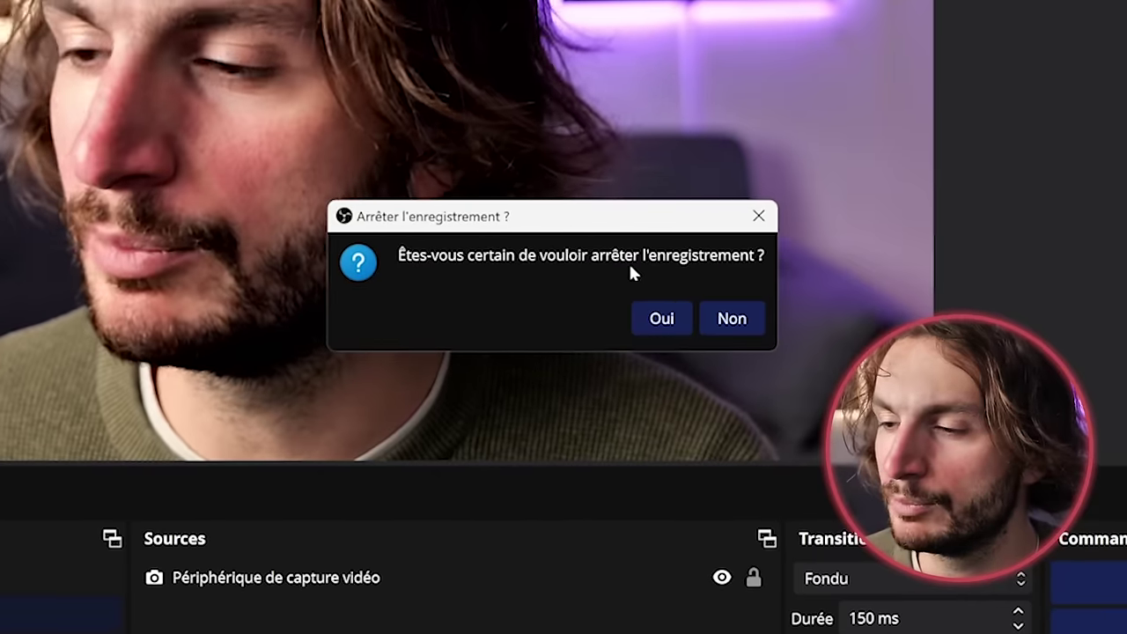
left_click(657, 321)
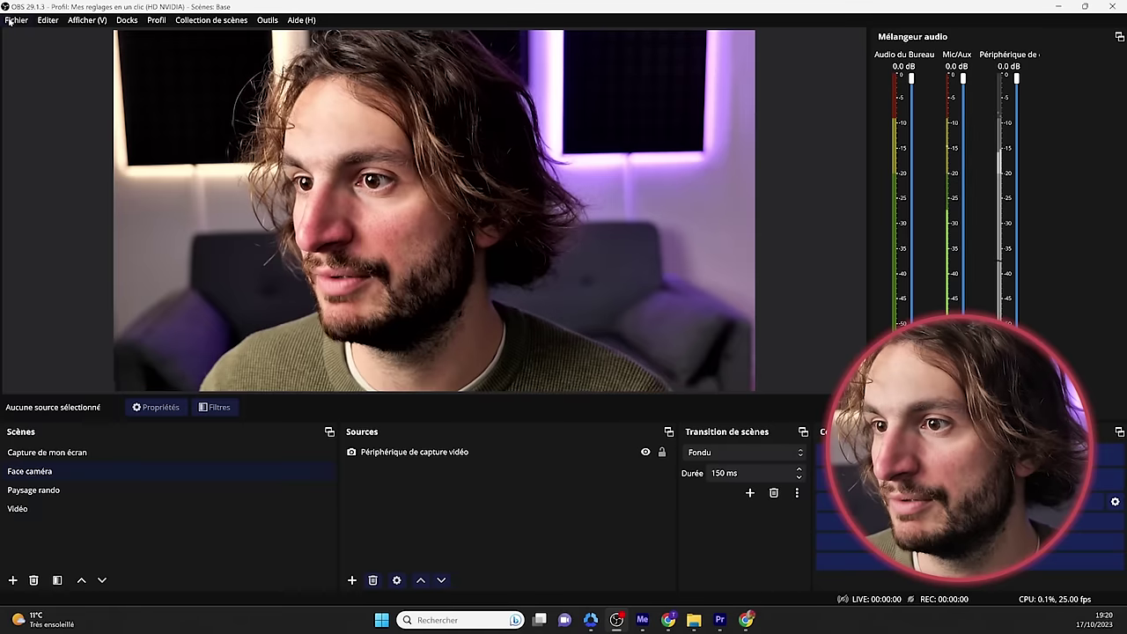
left_click(14, 19)
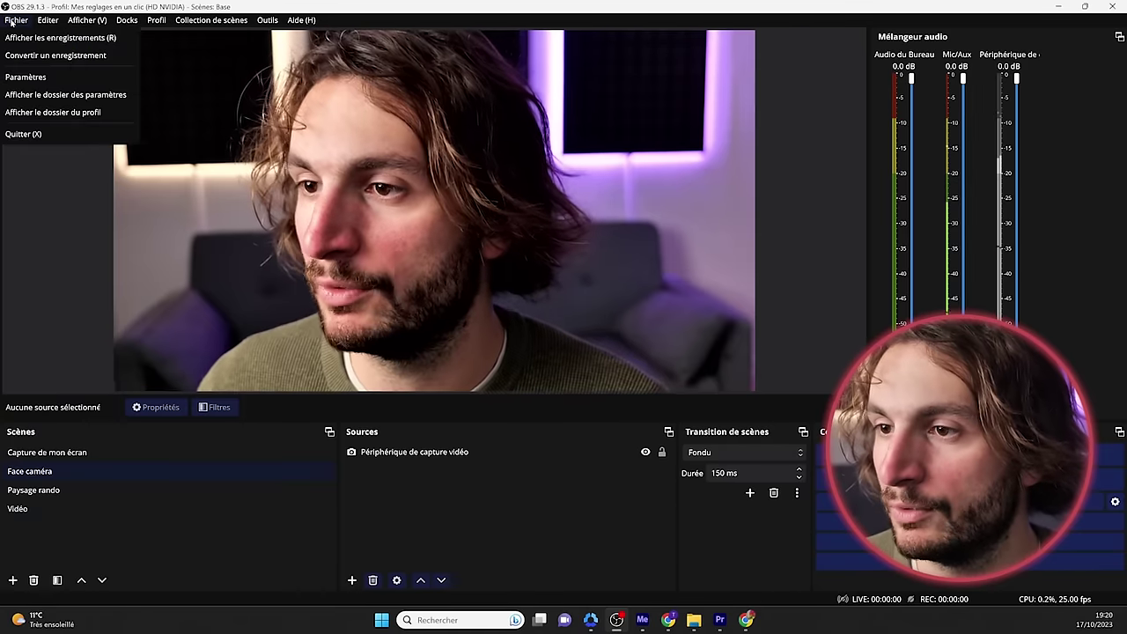
left_click(435, 192)
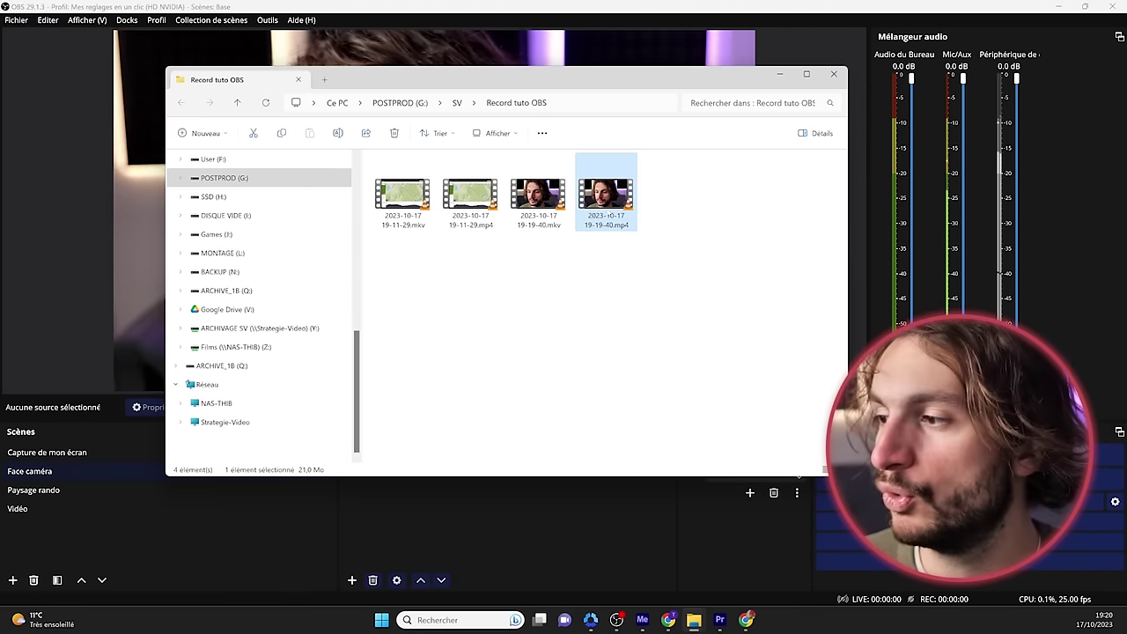
key("Return")
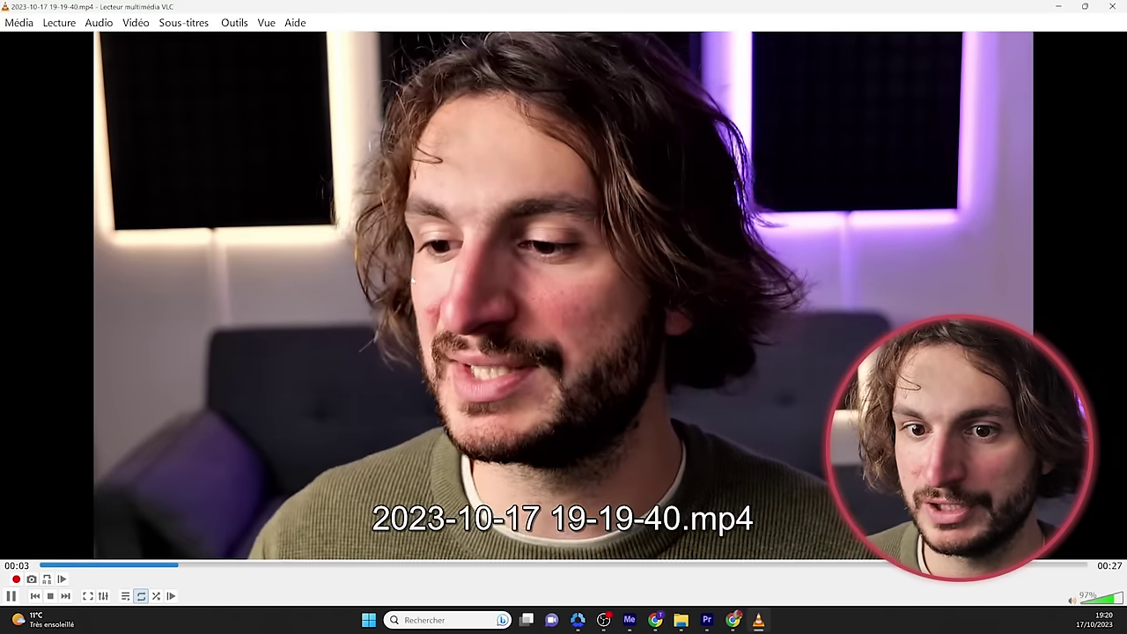
Close the video player and set the OBS streaming service to YouTube - RTMPS, choosing to connect with a stream key
key("alt+F4")
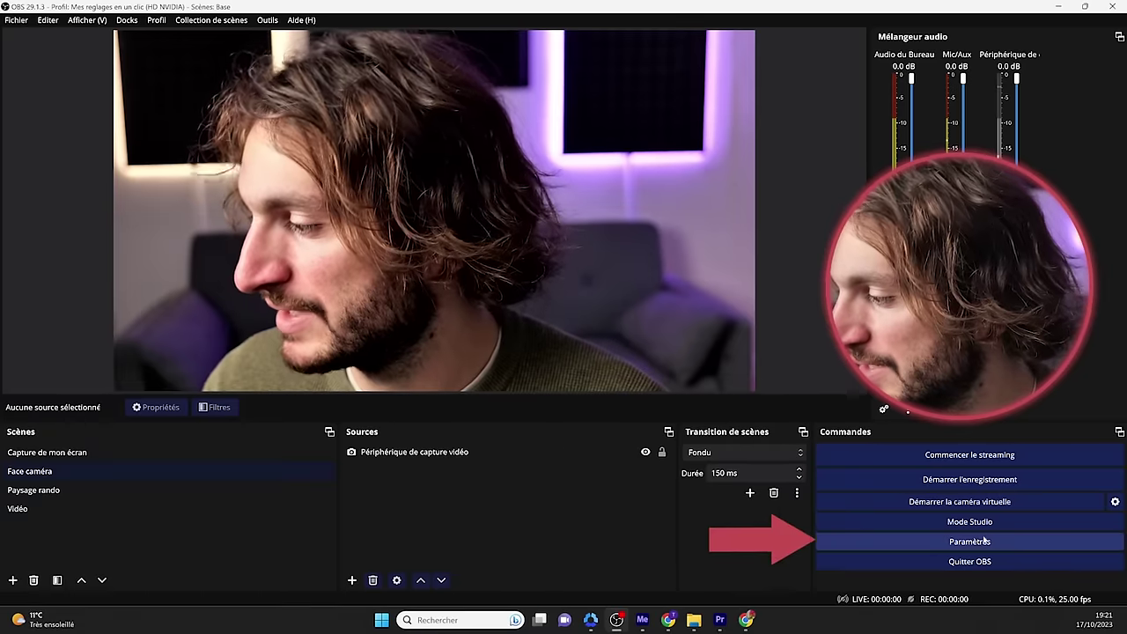
left_click(971, 541)
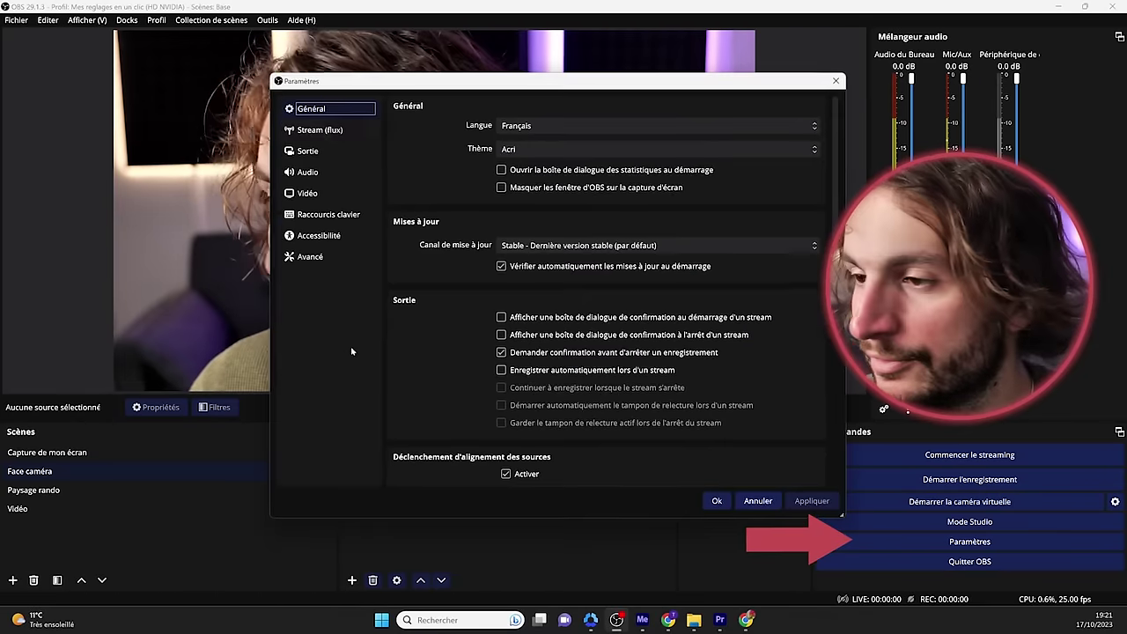
left_click(321, 130)
left_click(546, 106)
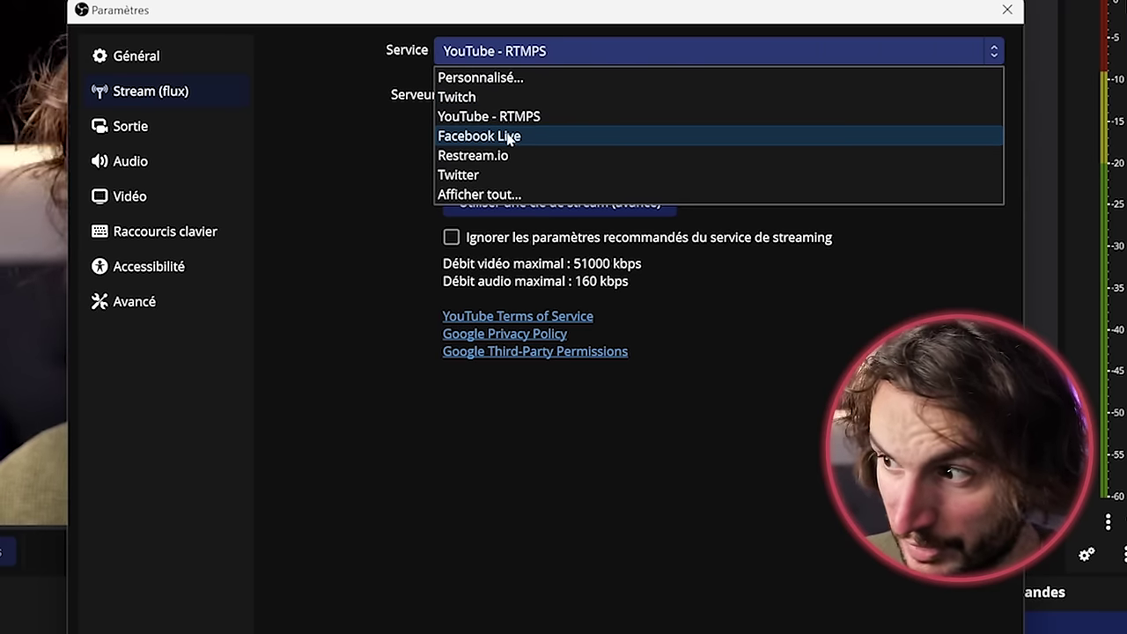
left_click(479, 194)
scroll(580, 178, "down", 15)
scroll(579, 311, "up", 6)
scroll(580, 312, "down", 8)
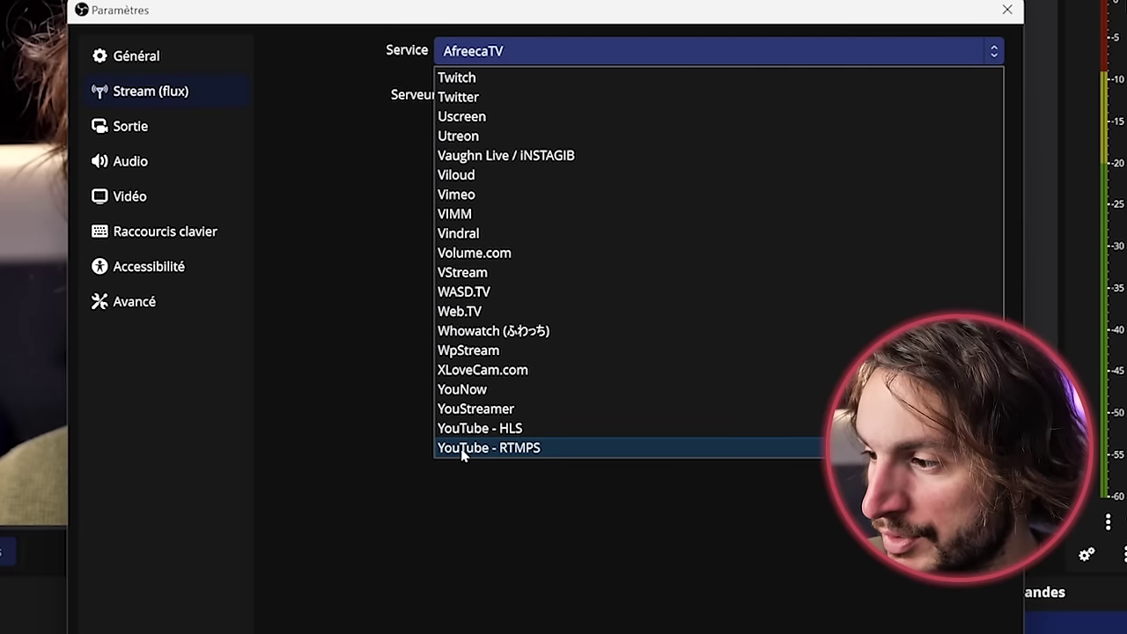
left_click(523, 449)
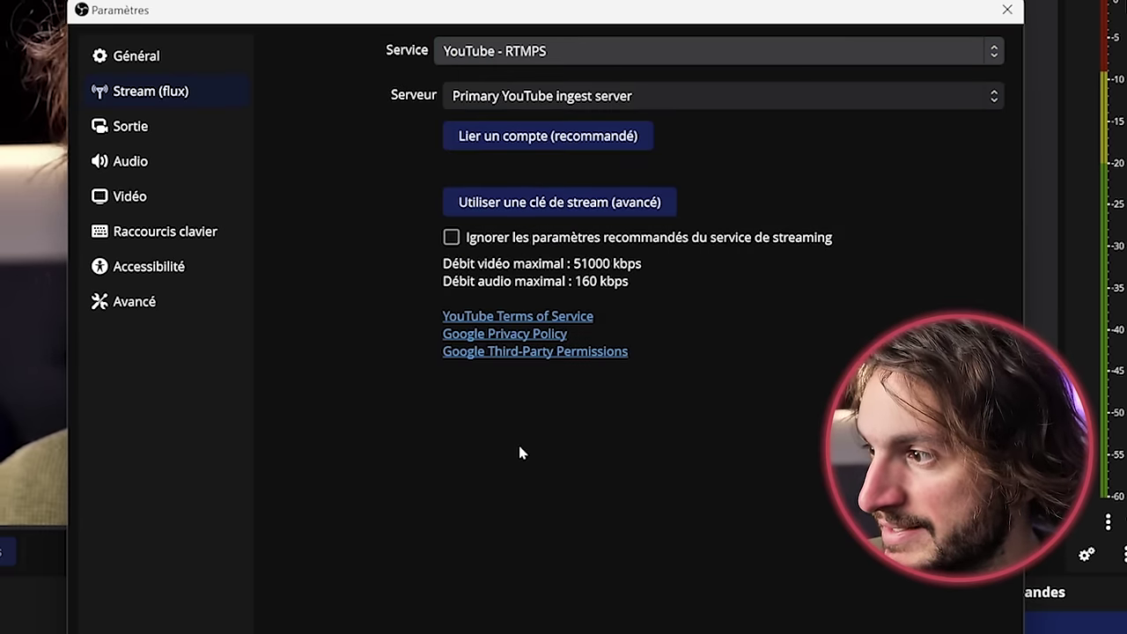
left_click(550, 203)
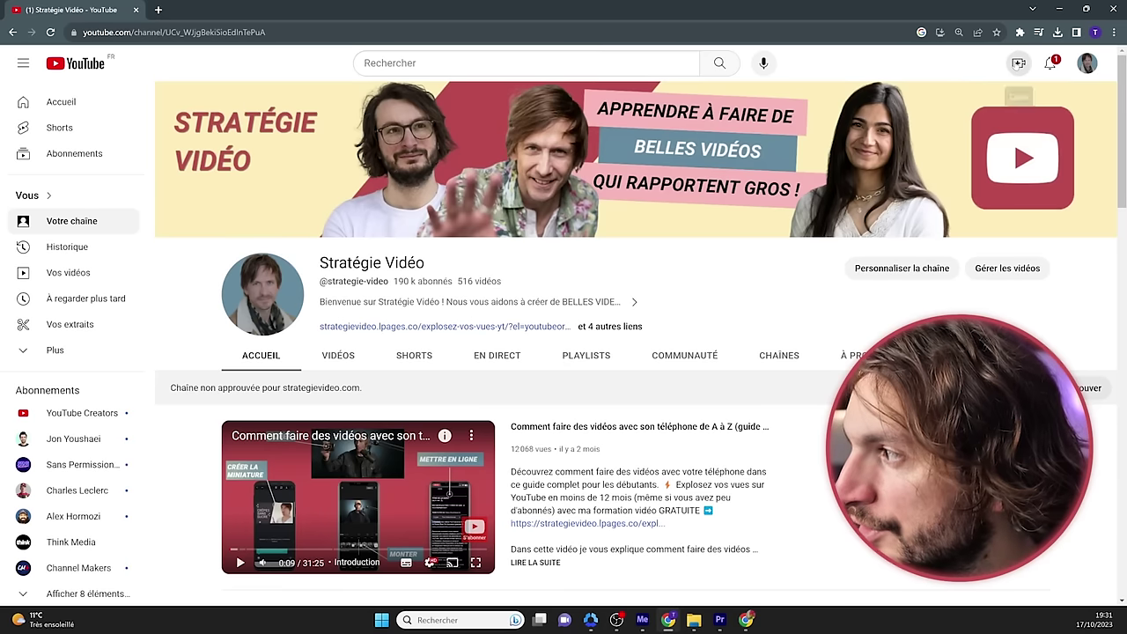
Create a live stream from the YouTube channel page to reach its streaming dashboard in YouTube Studio
left_click(1018, 63)
left_click(940, 122)
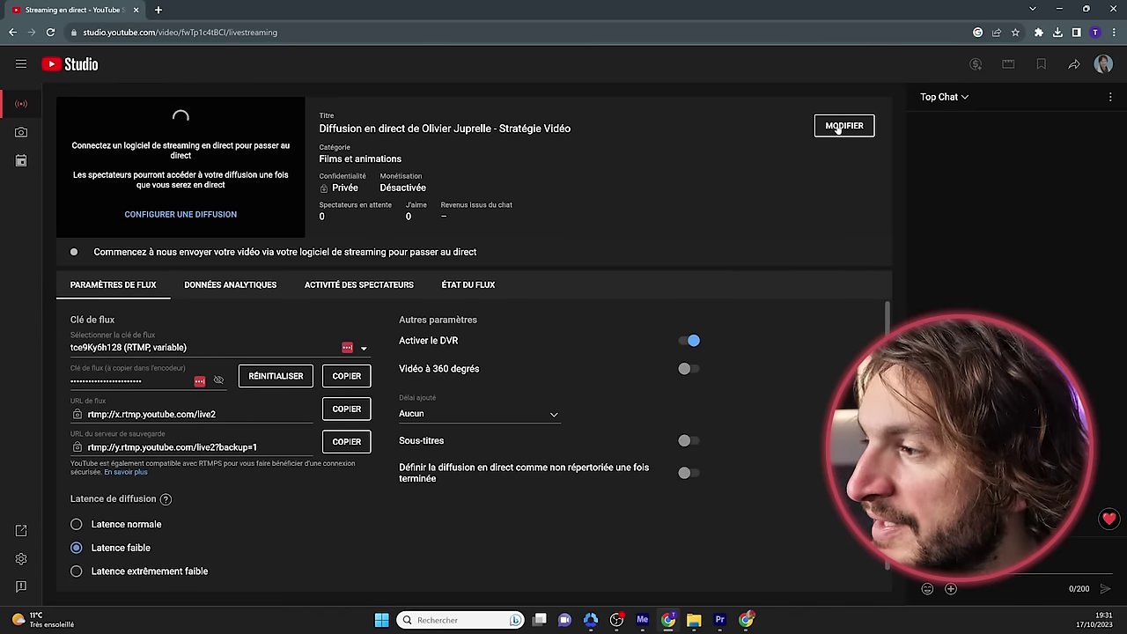
Review the live stream's details, customization and monetization settings in YouTube Studio without changing them
left_click(842, 126)
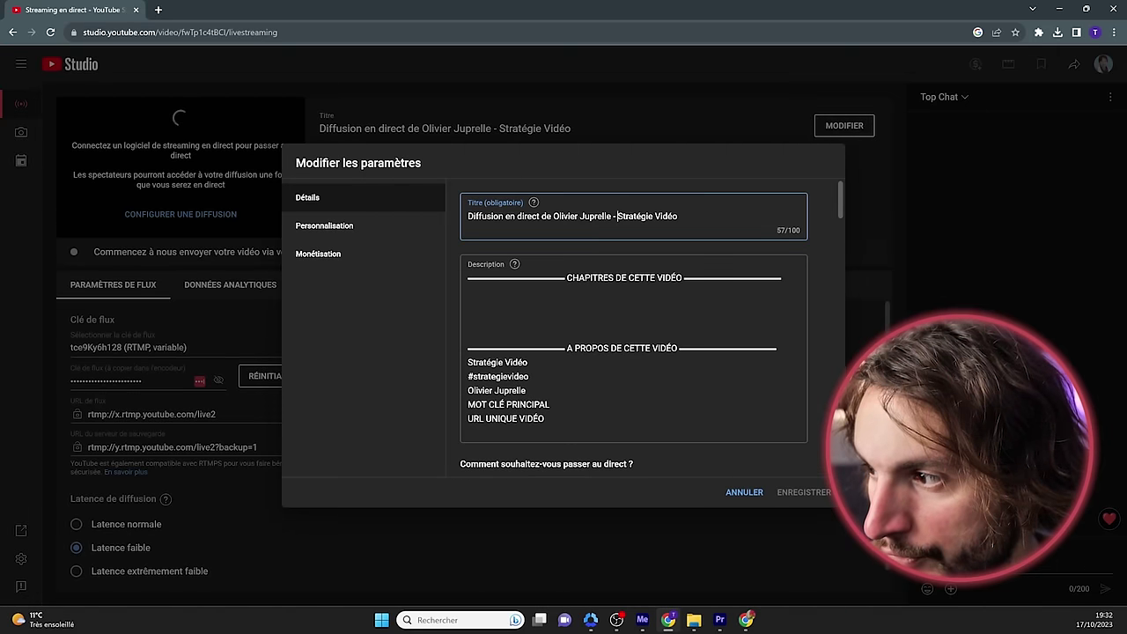
scroll(356, 243, "down", 2)
left_click(347, 228)
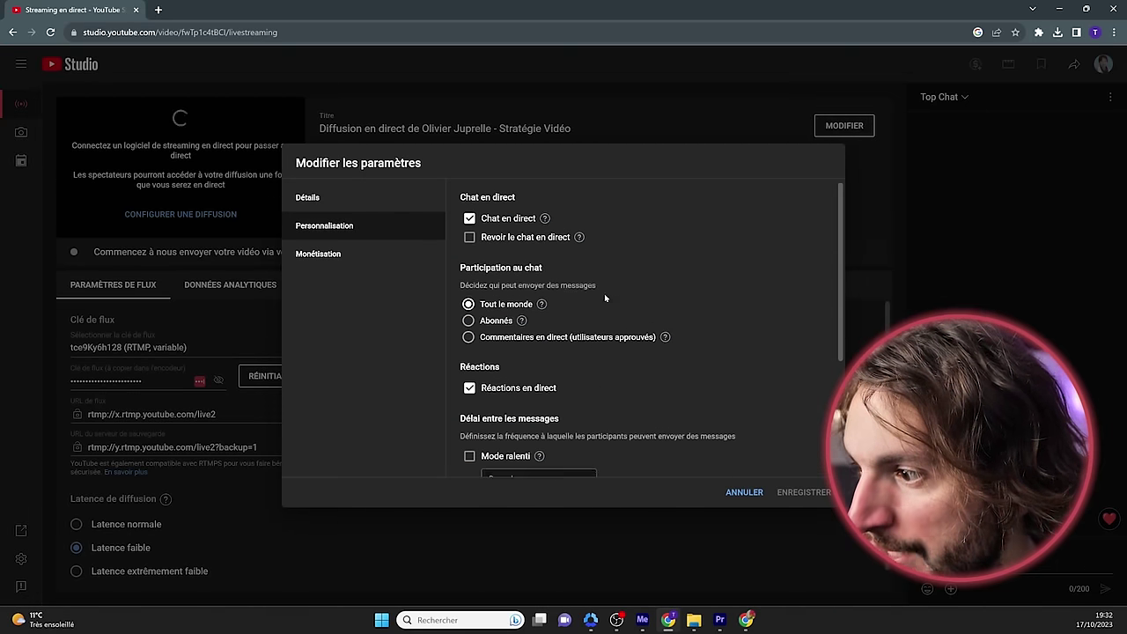
scroll(520, 225, "down", 2)
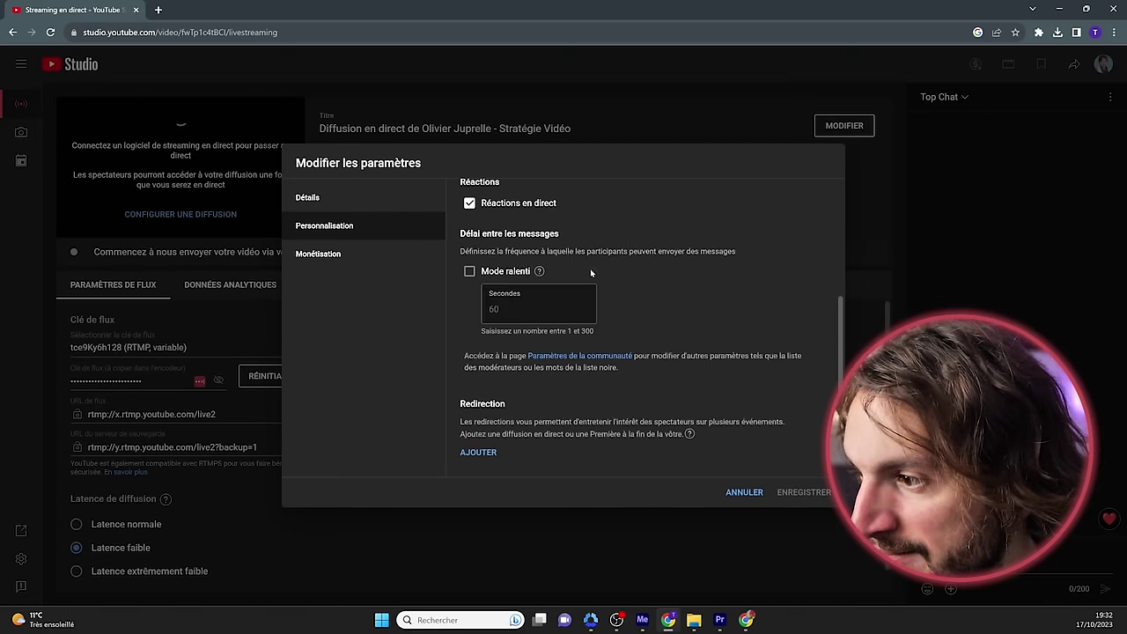
scroll(519, 326, "down", 5)
scroll(524, 317, "up", 2)
scroll(531, 300, "down", 4)
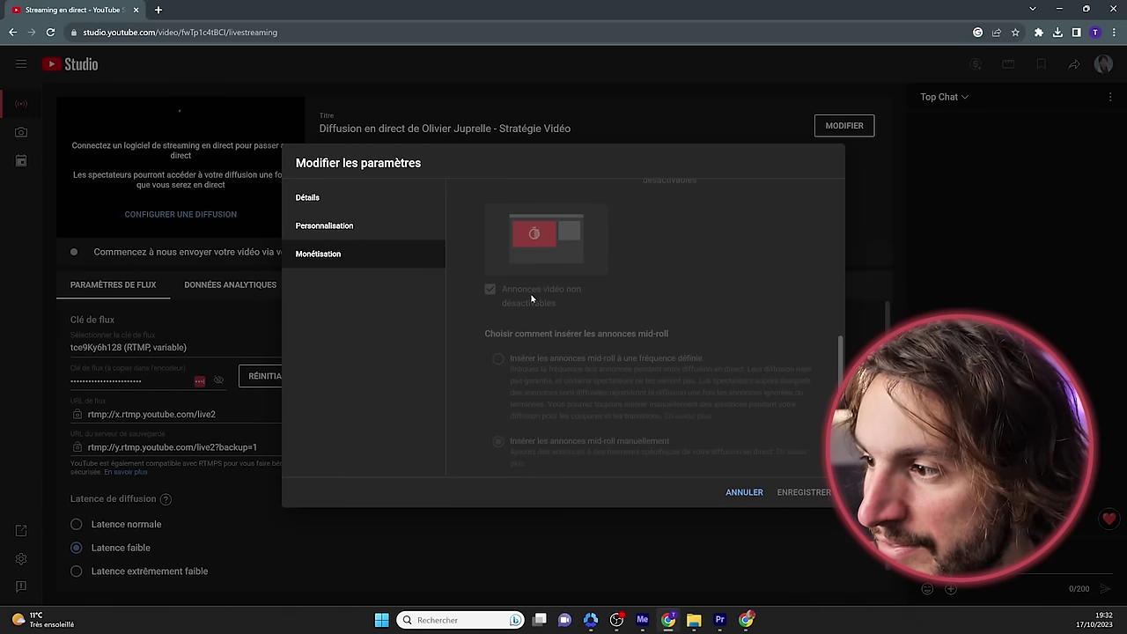
left_click(339, 208)
key("Escape")
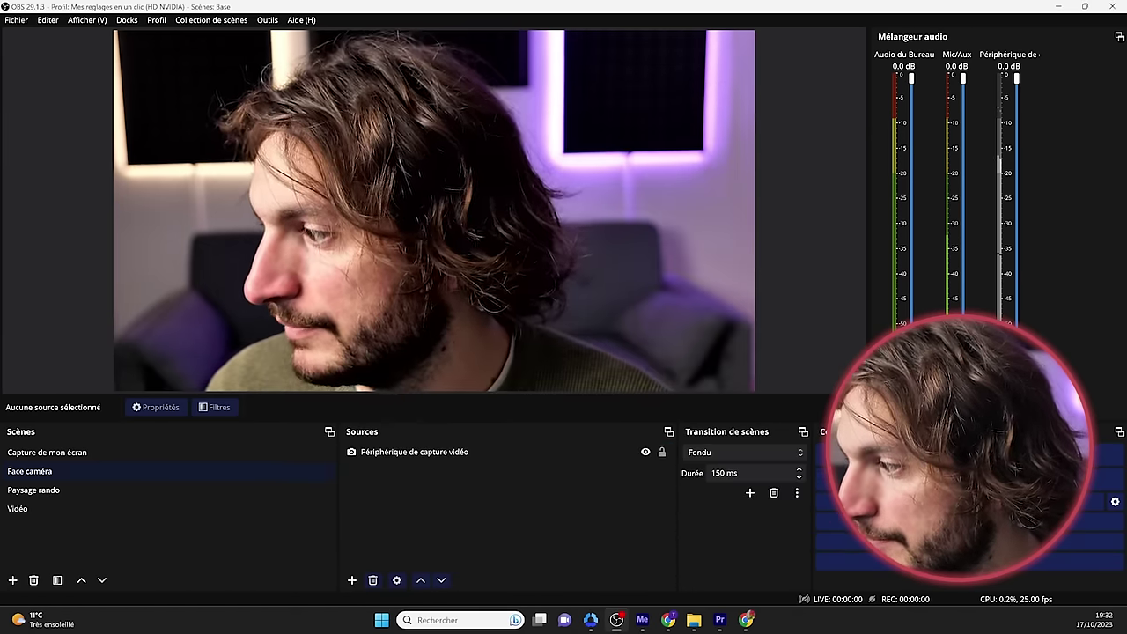
Start streaming from OBS and switch the live output to the Vidéo scene, check YouTube Studio, and switch to Paysage rando
left_click(969, 454)
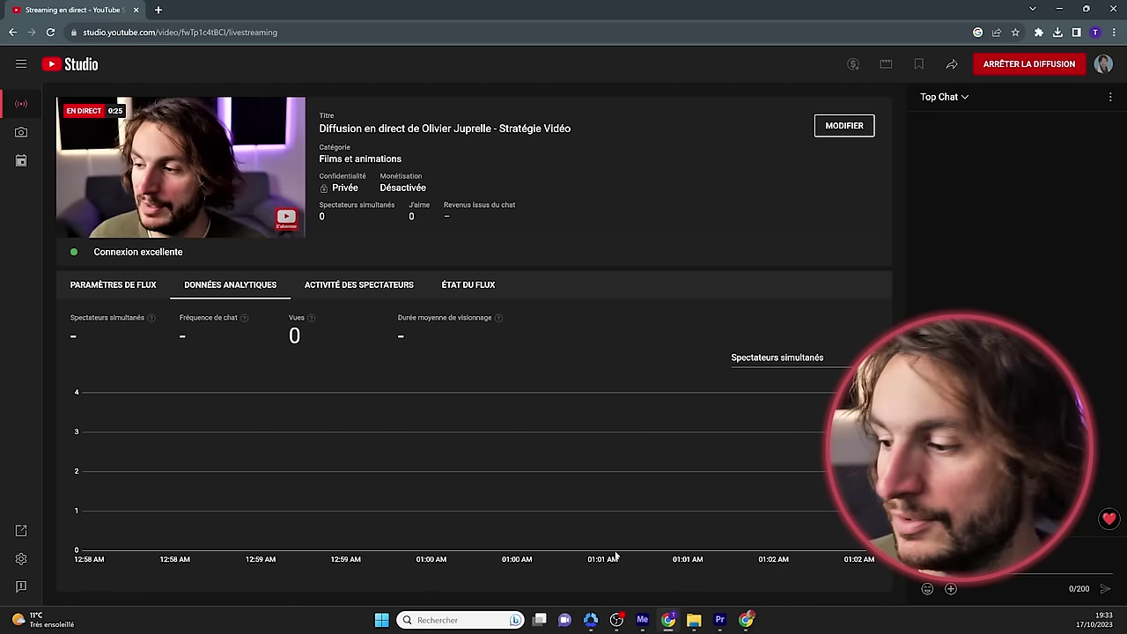
left_click(616, 620)
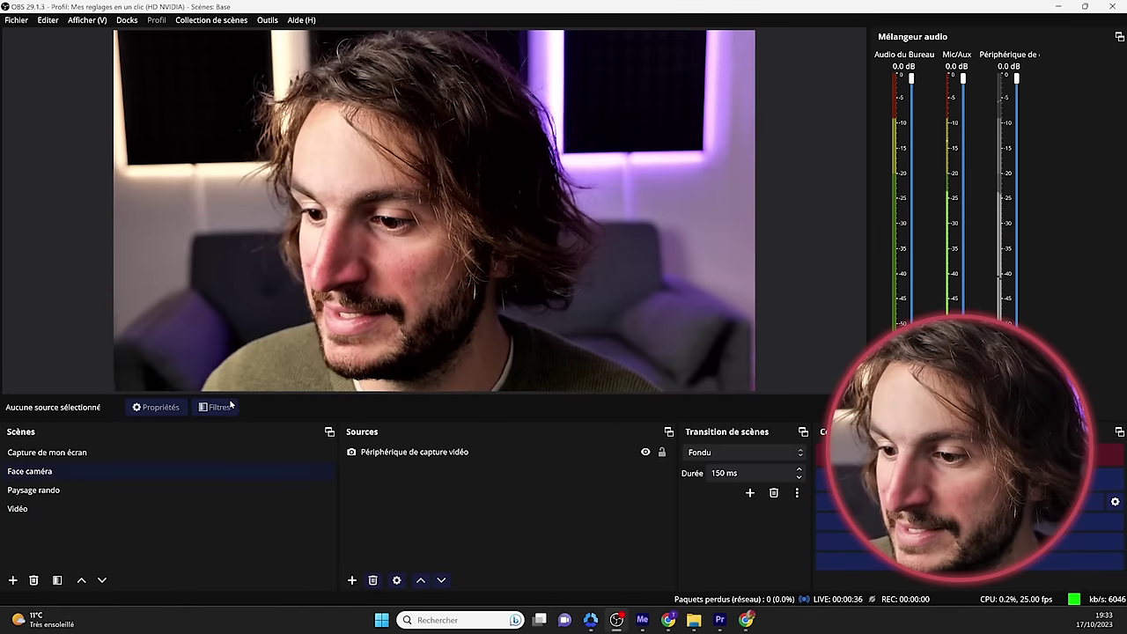
left_click(37, 509)
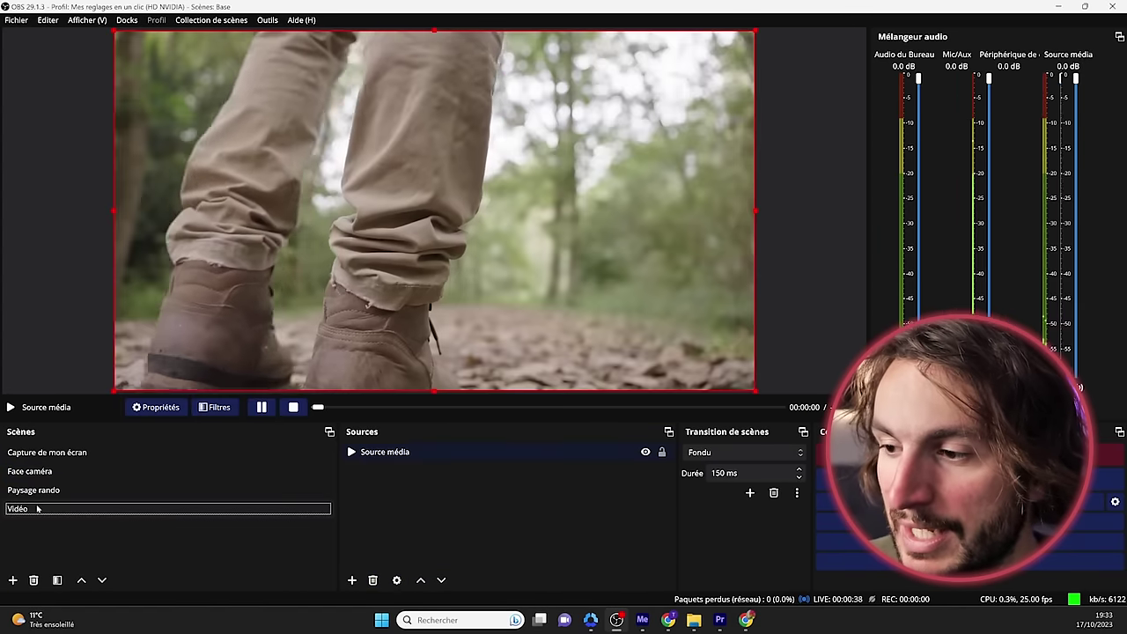
key("alt+Tab")
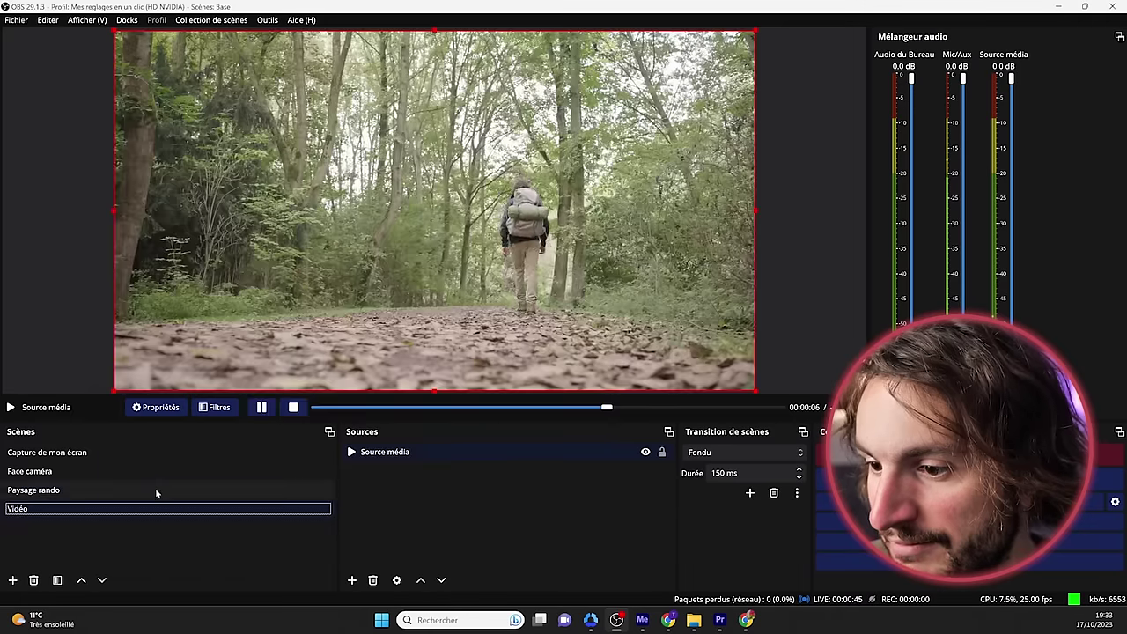
left_click(155, 488)
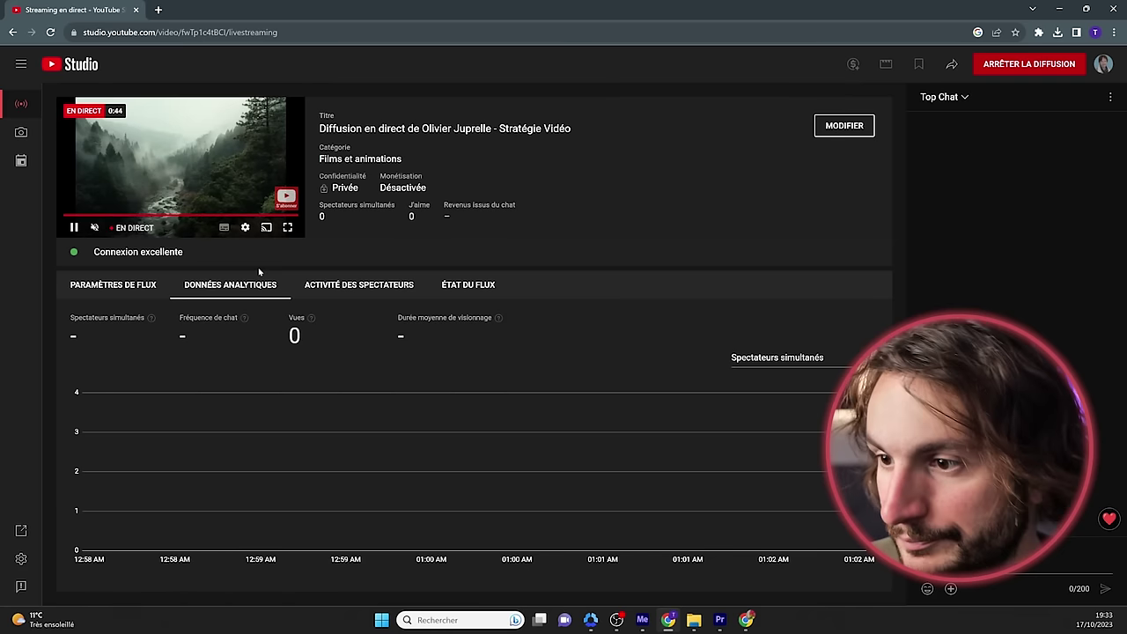
End the live broadcast in YouTube Studio and confirm the interruption
left_click(1021, 66)
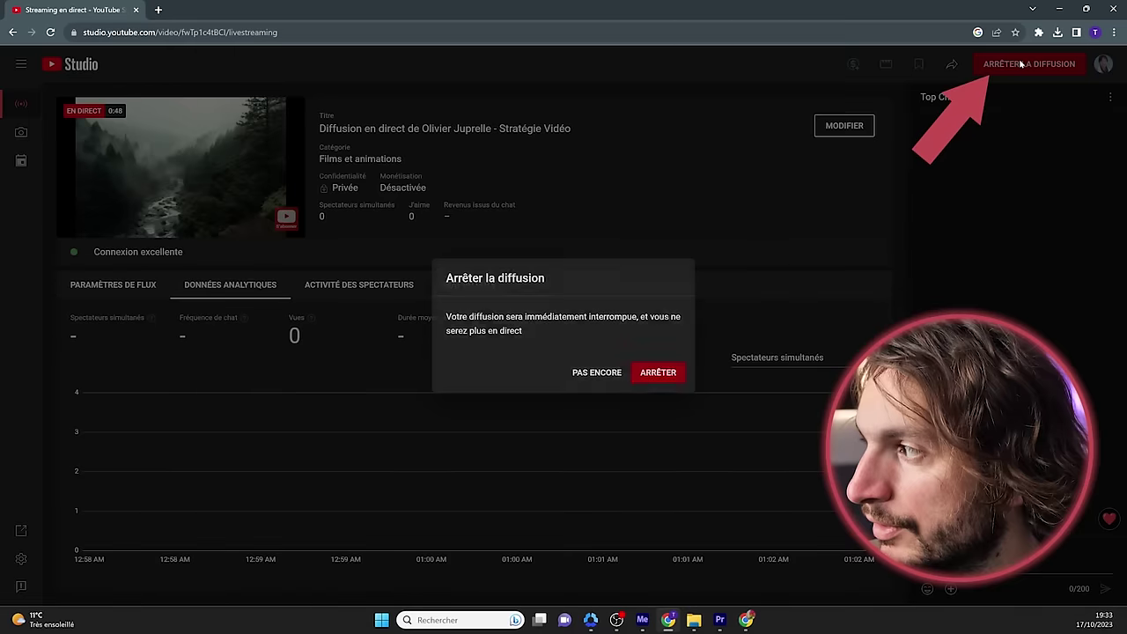
left_click(659, 373)
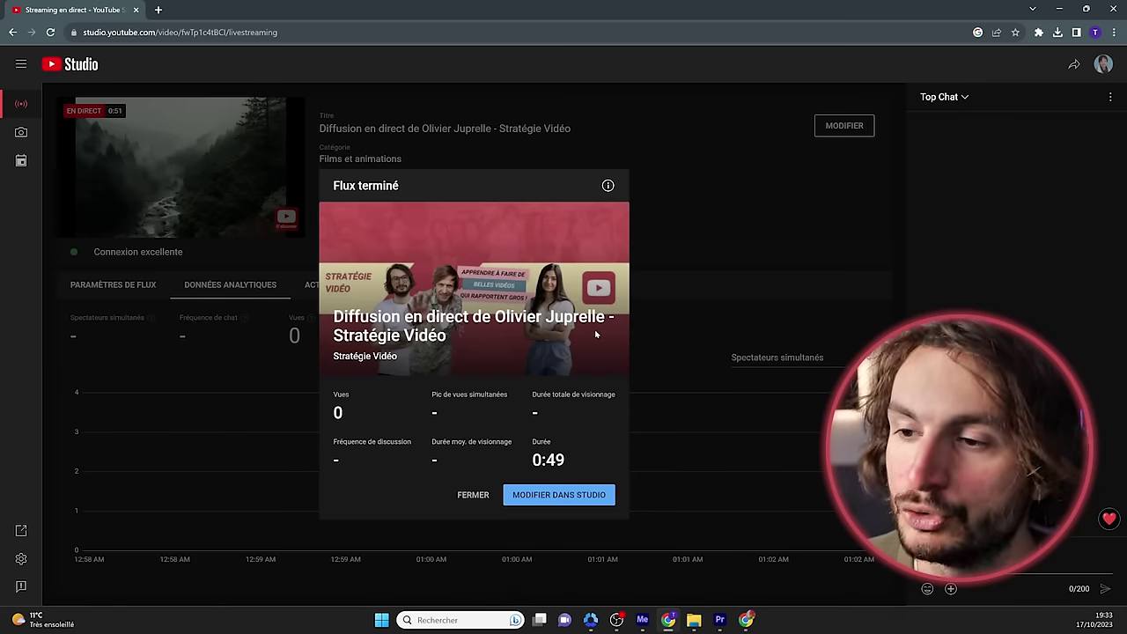